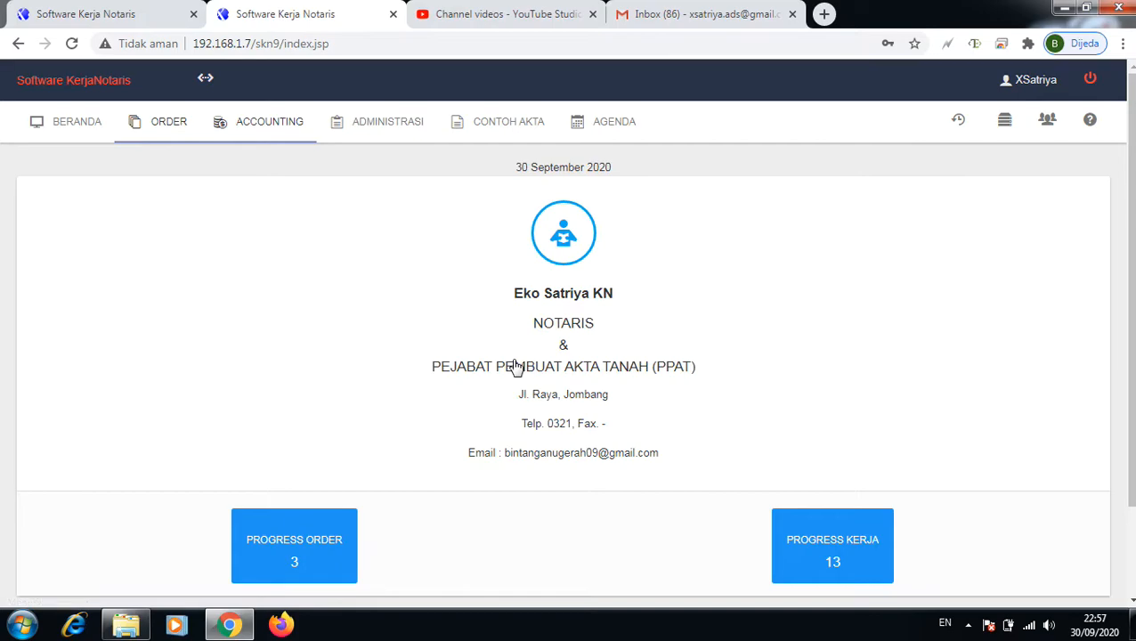
Step: Open the Kwitansi order list in Accounting and open the billing details of the order in row 2
left_click(267, 122)
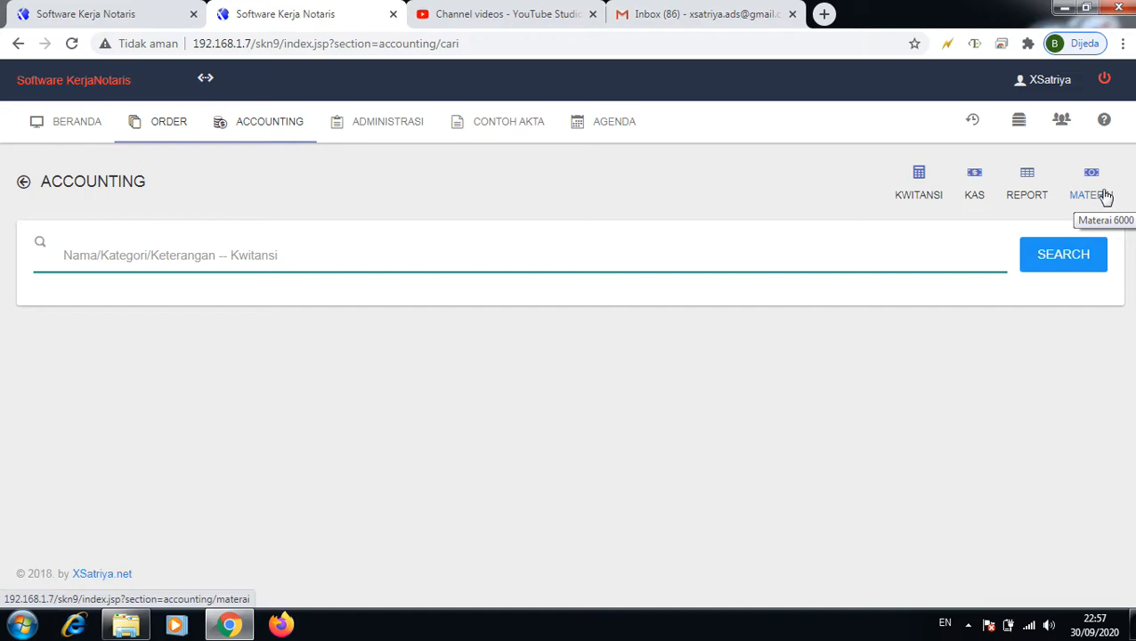
left_click(915, 203)
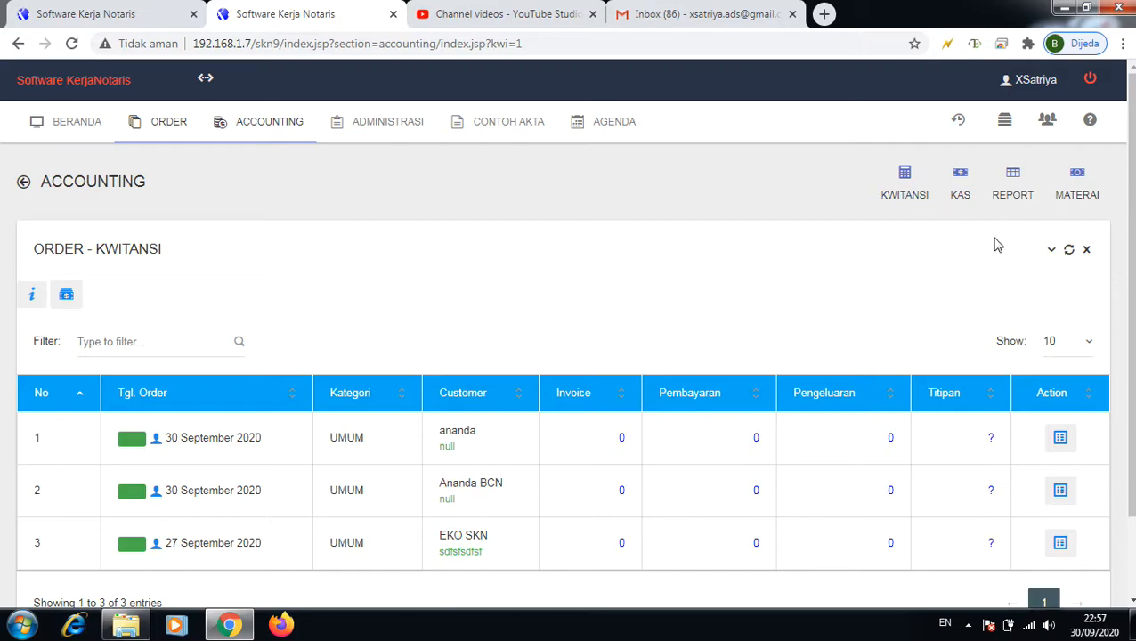
left_click_drag(1130, 278, 1129, 318)
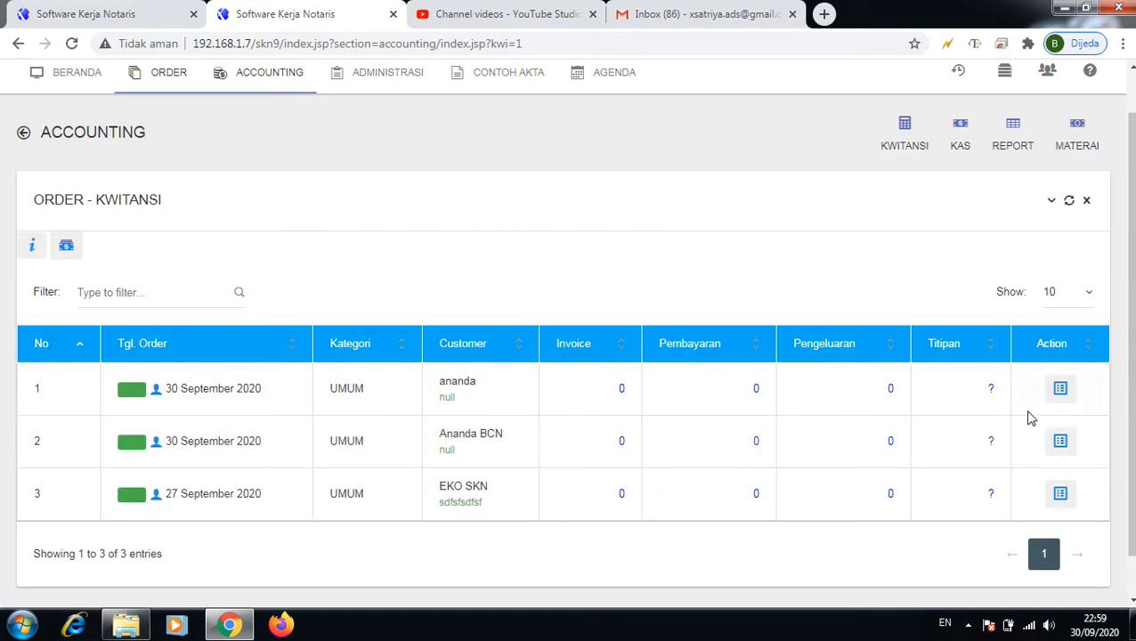
left_click(1059, 442)
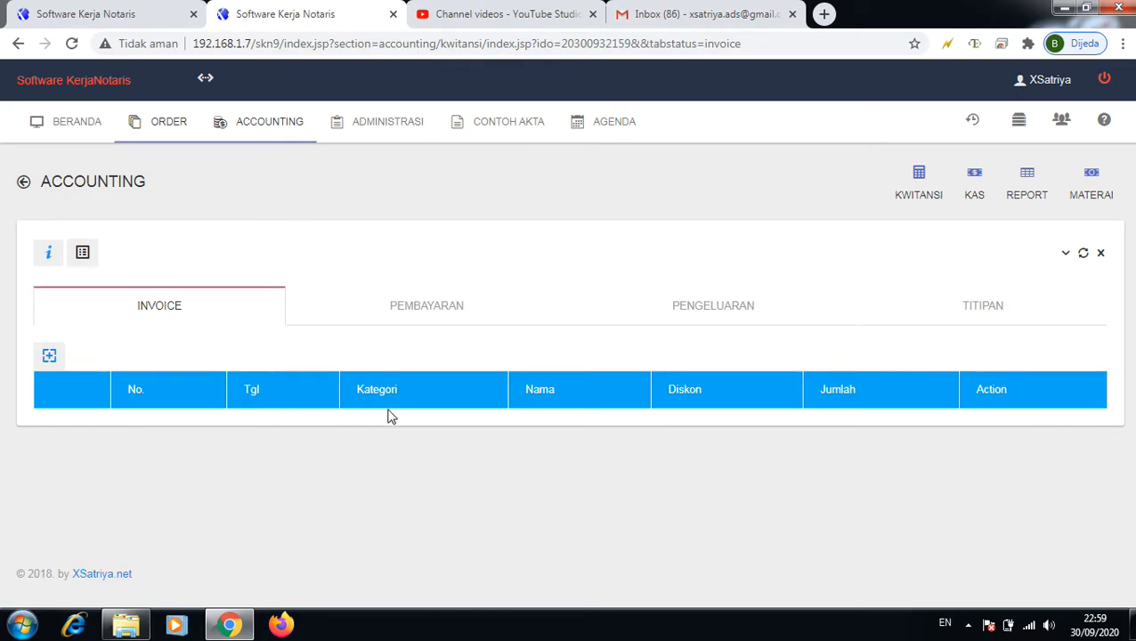
Step: Review the order's full data, including its job list, costs and status, and close the details
left_click(47, 257)
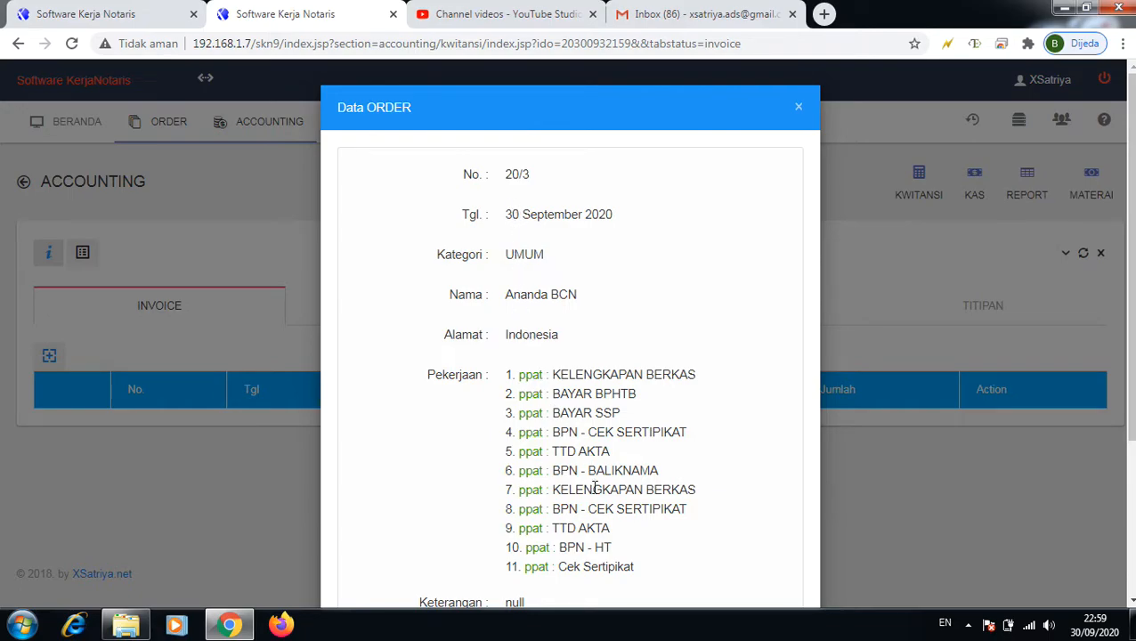
left_click_drag(1131, 294, 1116, 464)
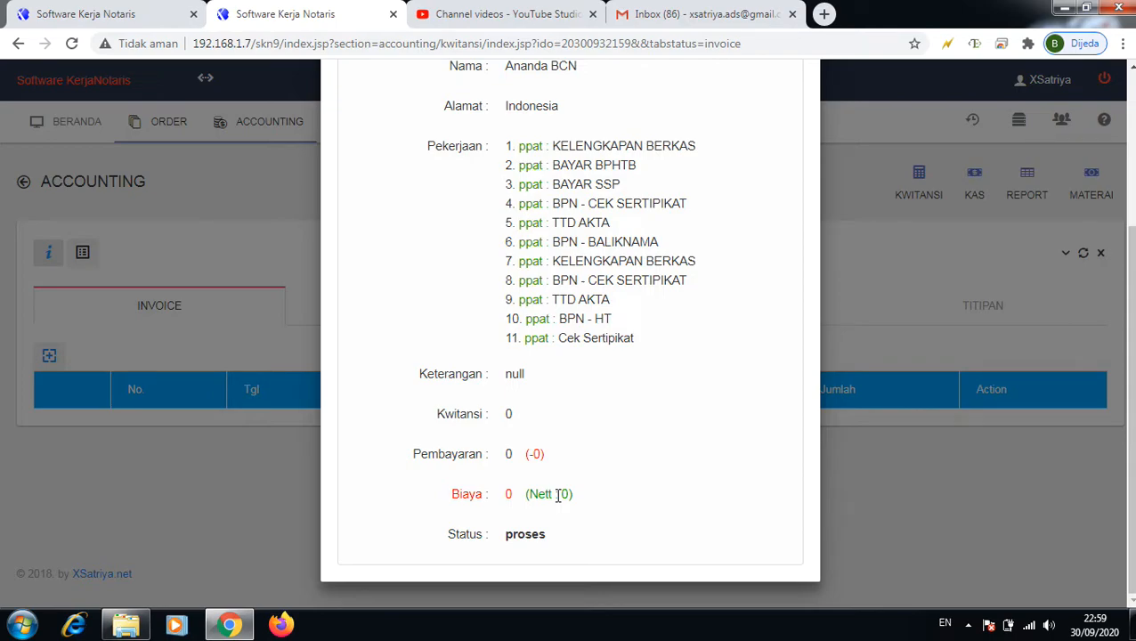
left_click(892, 299)
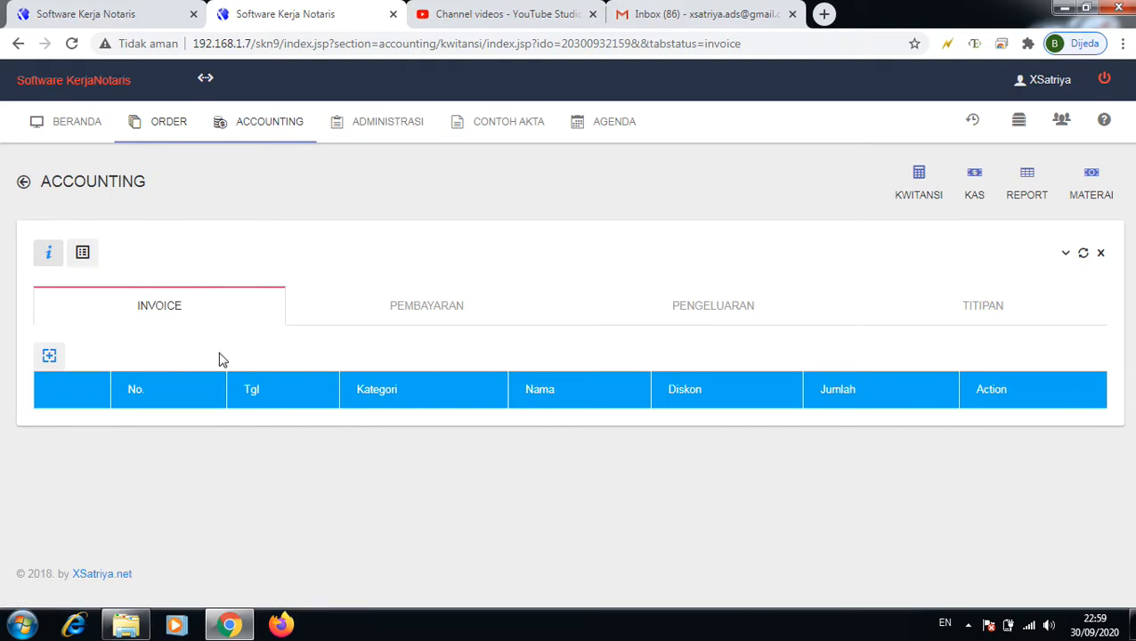
Step: Start a new invoice for the order and review its prefilled number, date, category and recipient fields
left_click(49, 356)
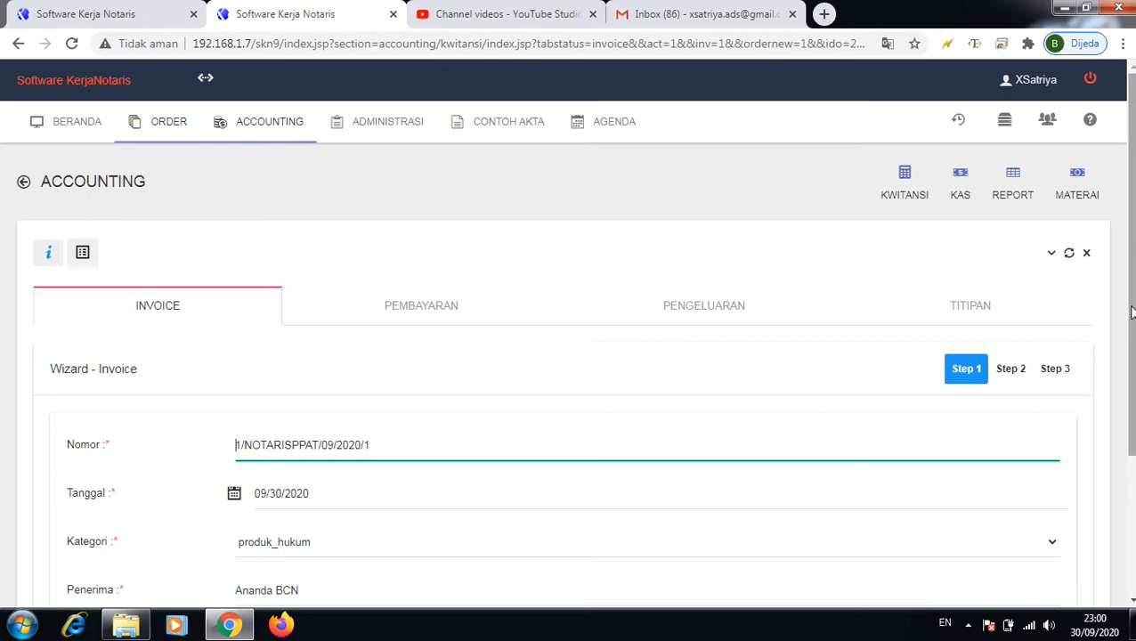
left_click_drag(1132, 311, 1122, 408)
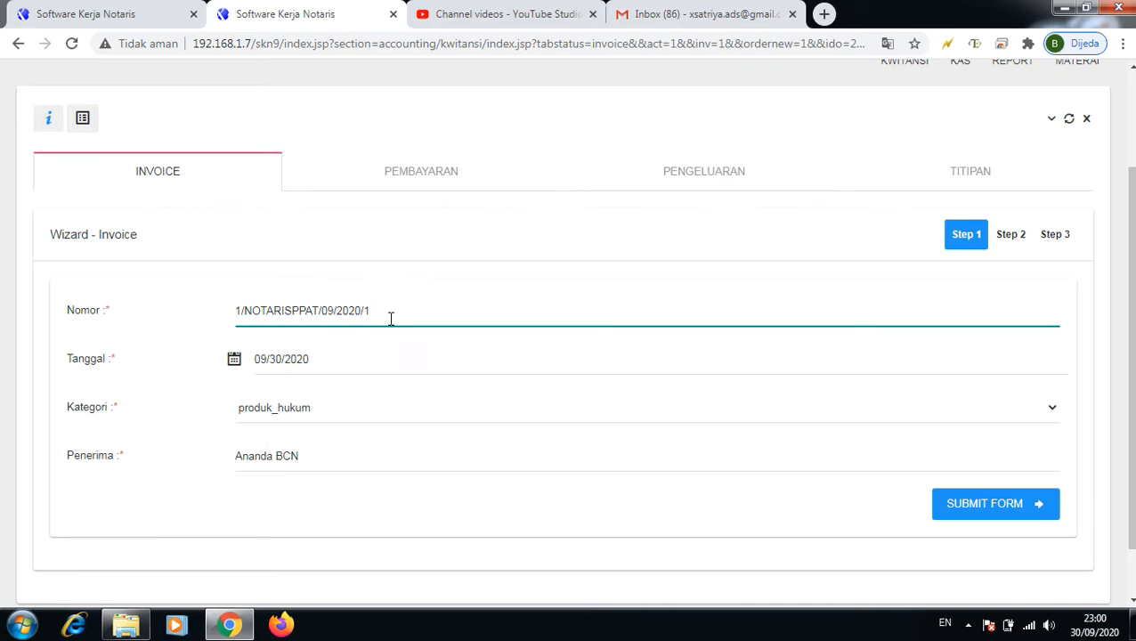
left_click_drag(391, 317, 229, 290)
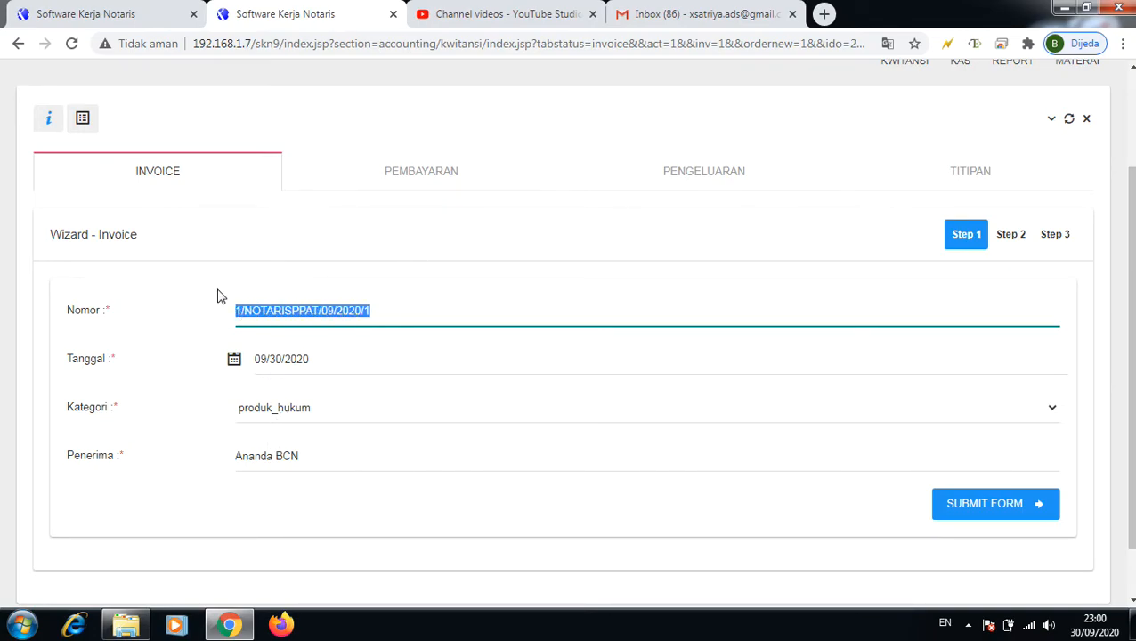
left_click(296, 360)
left_click(474, 330)
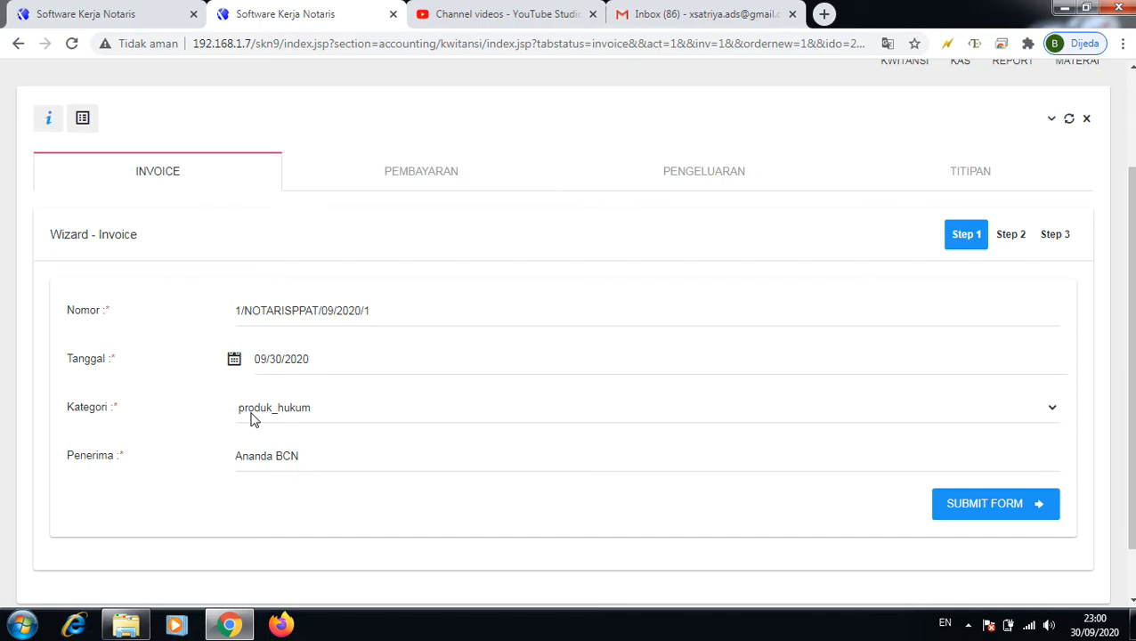
left_click_drag(309, 454, 237, 448)
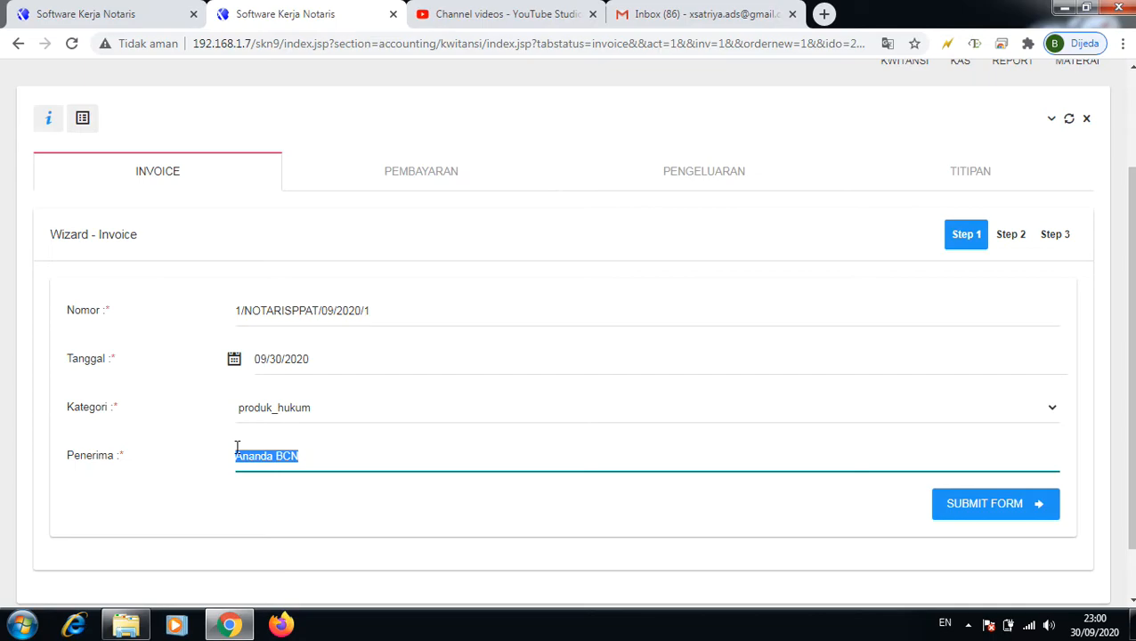
left_click(334, 470)
type("hjgjhjhjh")
key("BackSpace")
key("BackSpace")
key("BackSpace")
key("BackSpace")
key("BackSpace")
key("BackSpace")
key("BackSpace")
key("BackSpace")
key("BackSpace")
Step: Submit the invoice's general data with the prefilled values and continue to Step 2 of the wizard
left_click(956, 514)
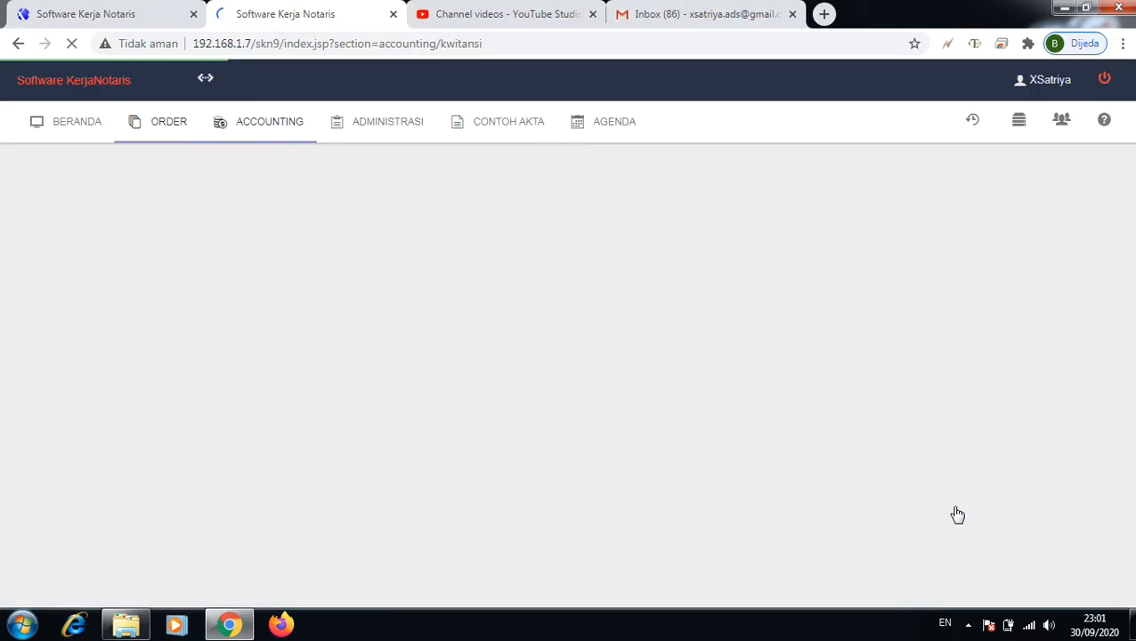
scroll(1124, 329, "down", 3)
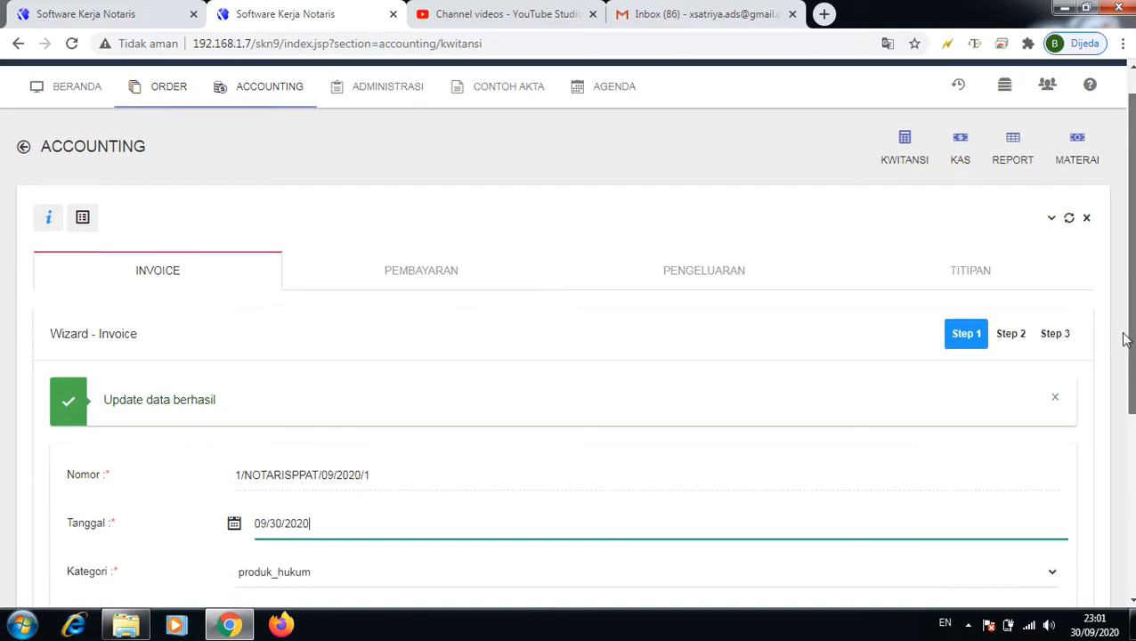
left_click(995, 519)
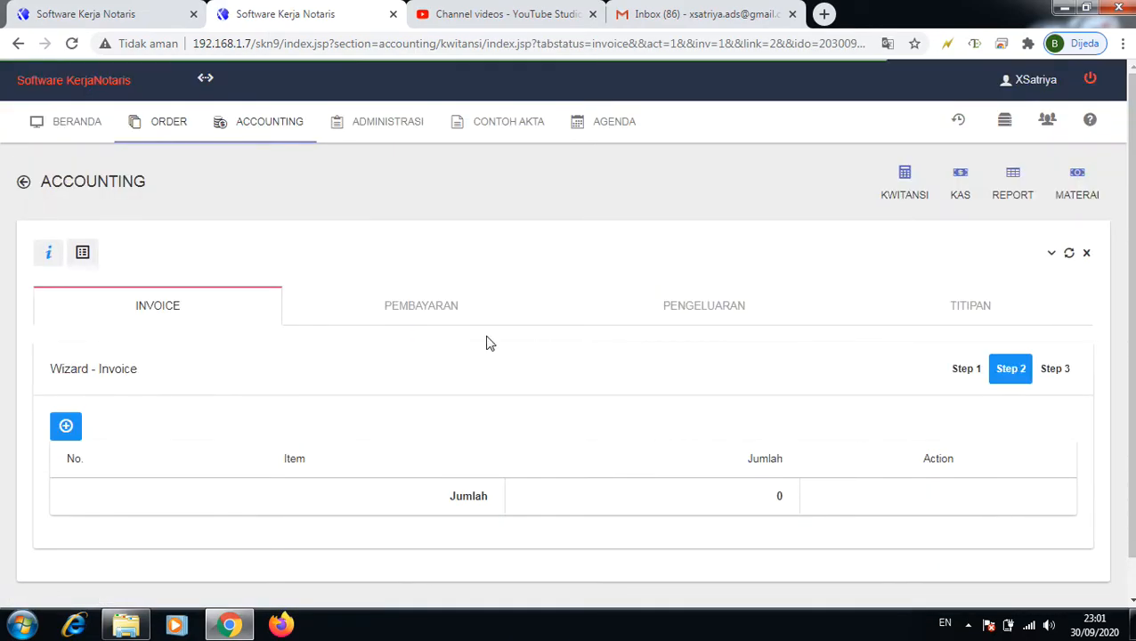
Step: Add an invoice item for the job AJB with a cost of 5,000,000
left_click(67, 425)
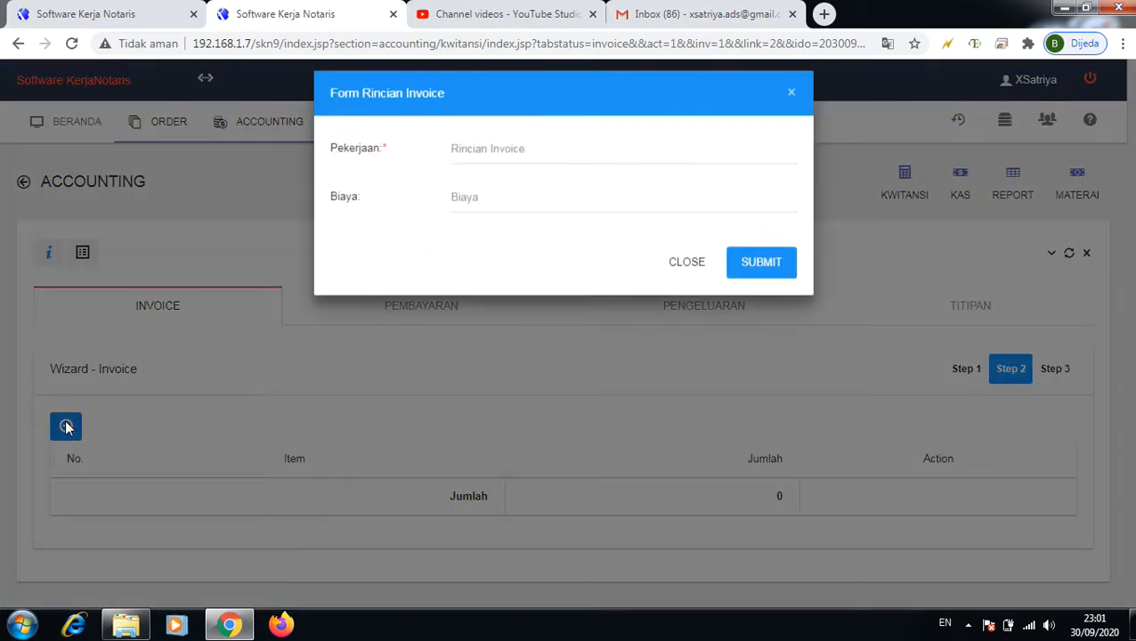
left_click(494, 158)
type("AJB")
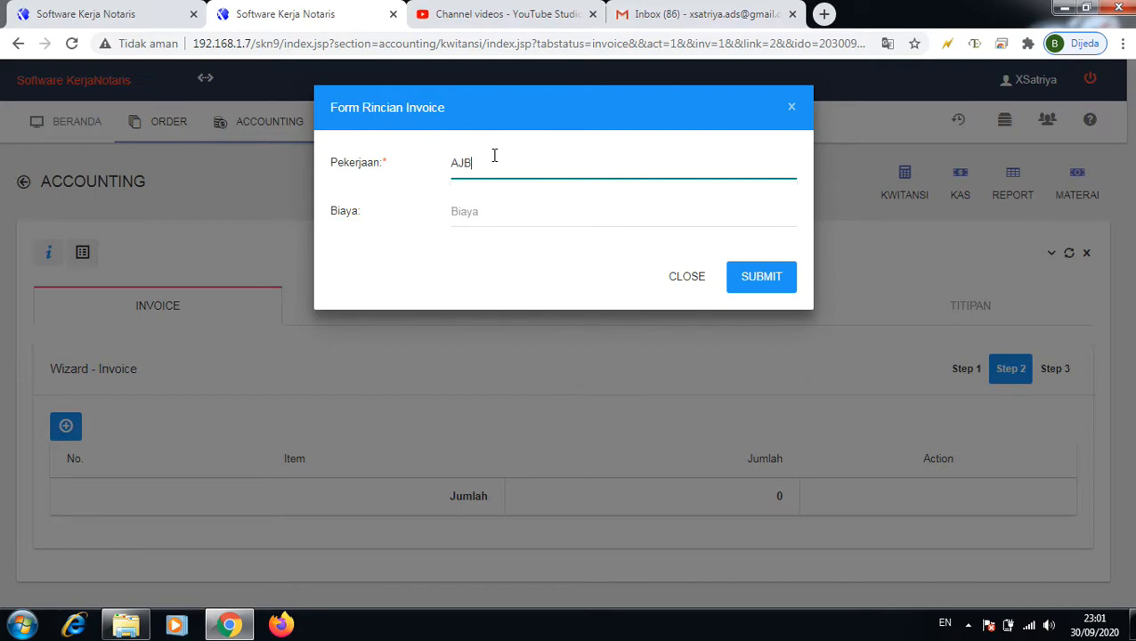
left_click(479, 215)
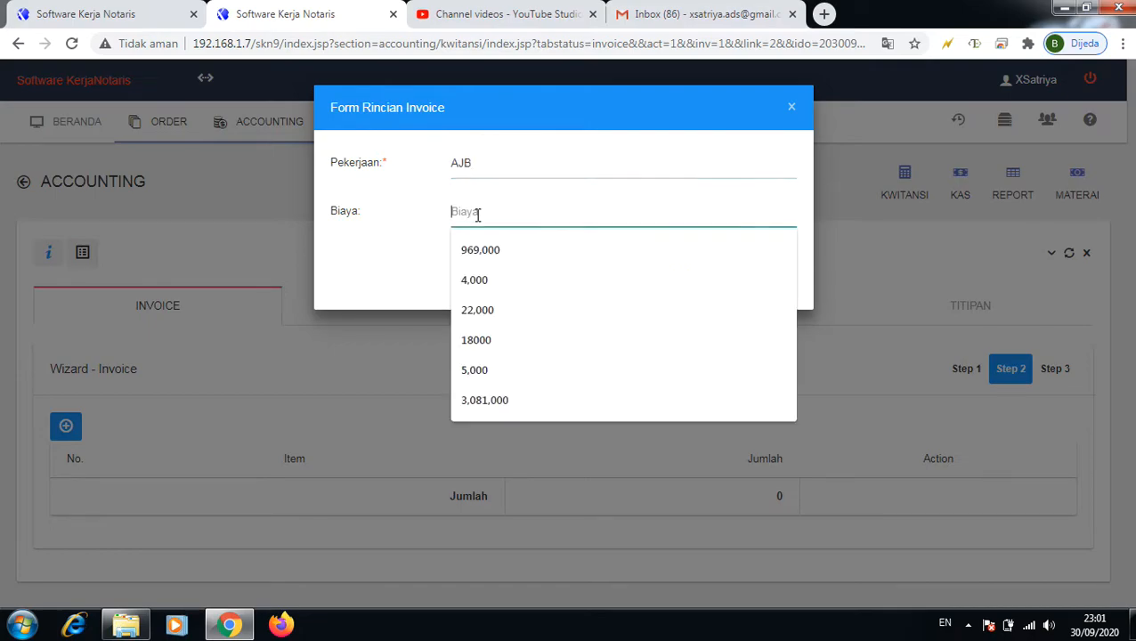
type("5000000")
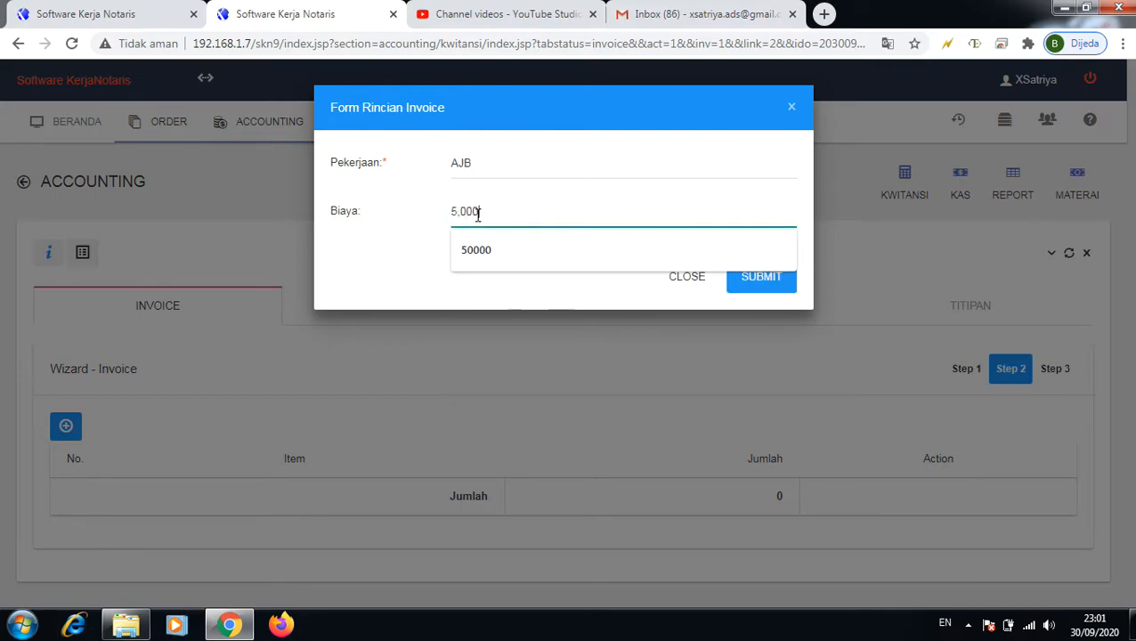
left_click(746, 278)
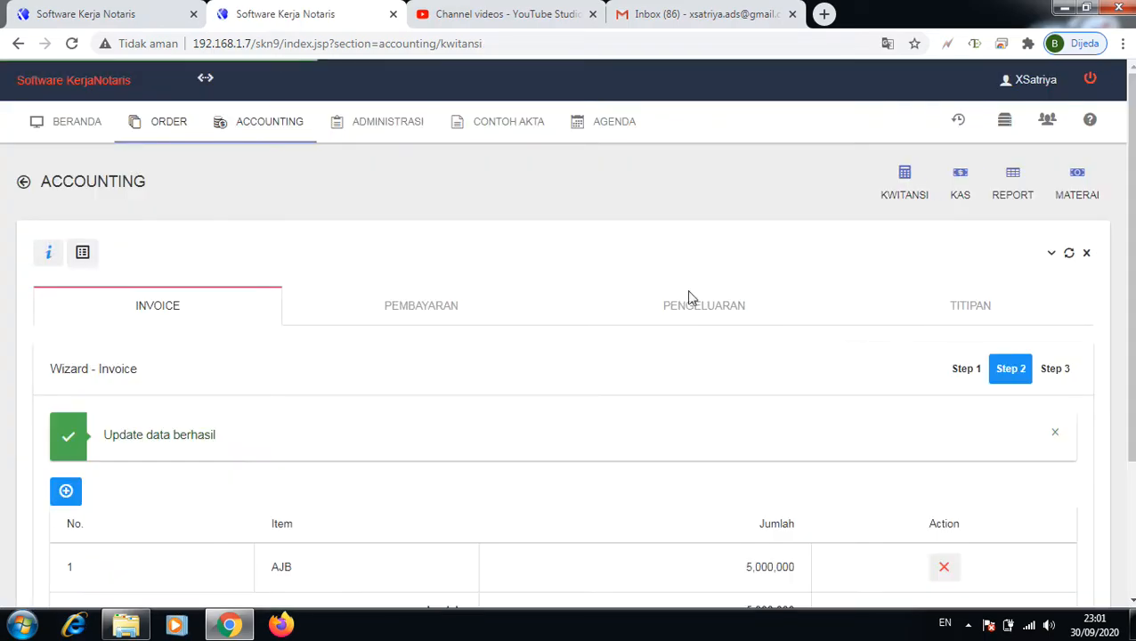
Step: Add a second invoice item for the job BALIK NAMA with a cost of 3,000,000
left_click(65, 494)
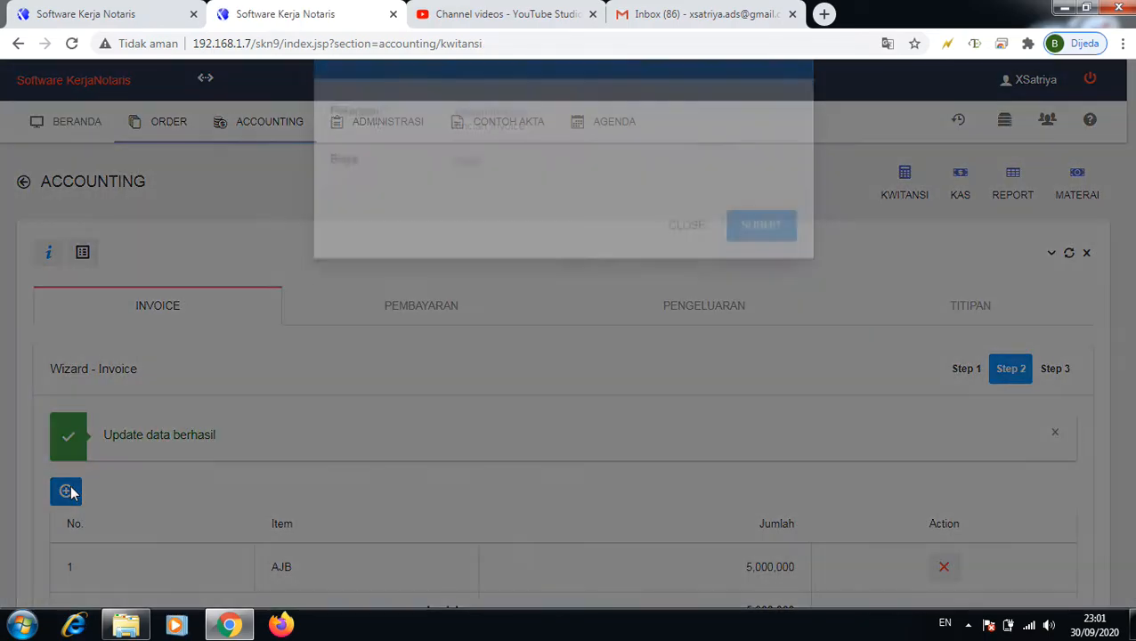
left_click(458, 165)
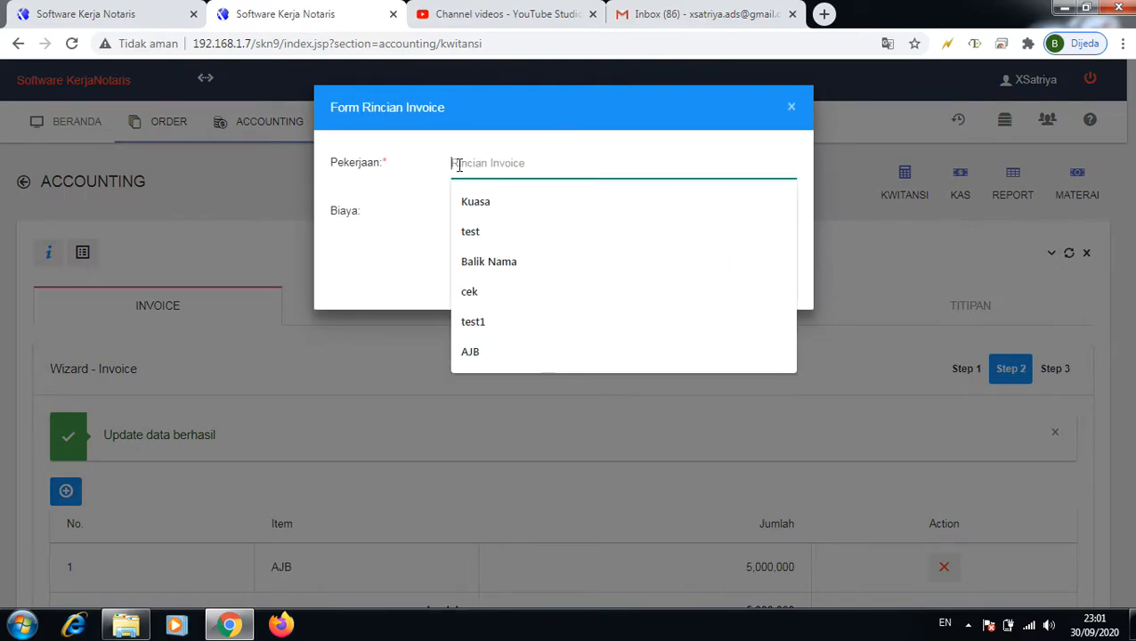
type("BALIK")
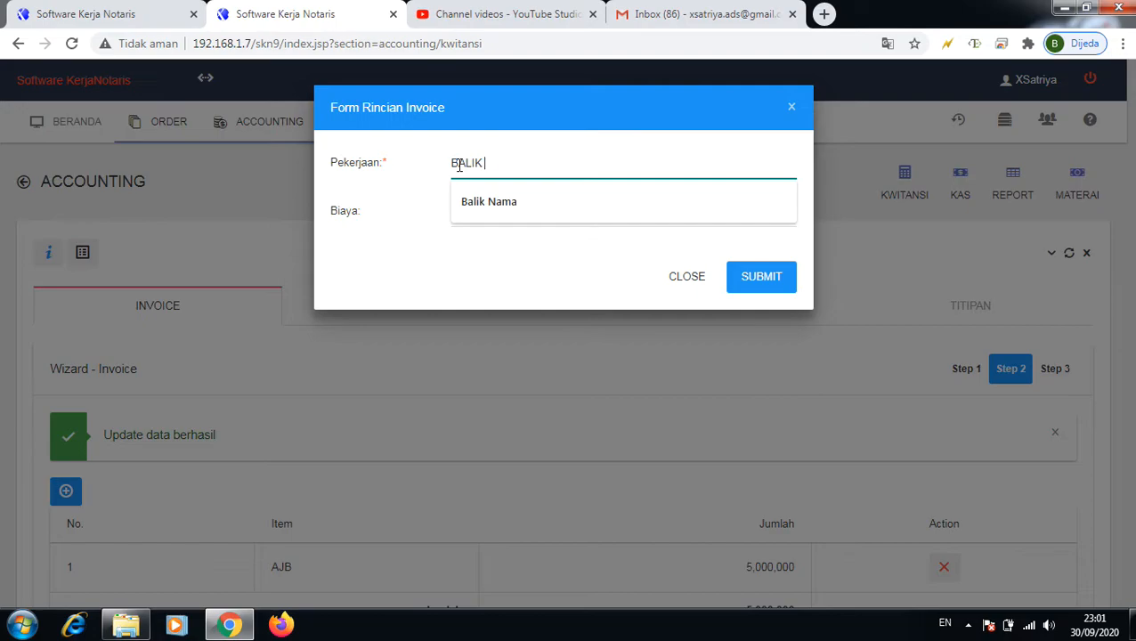
type(" NAMA")
left_click(467, 254)
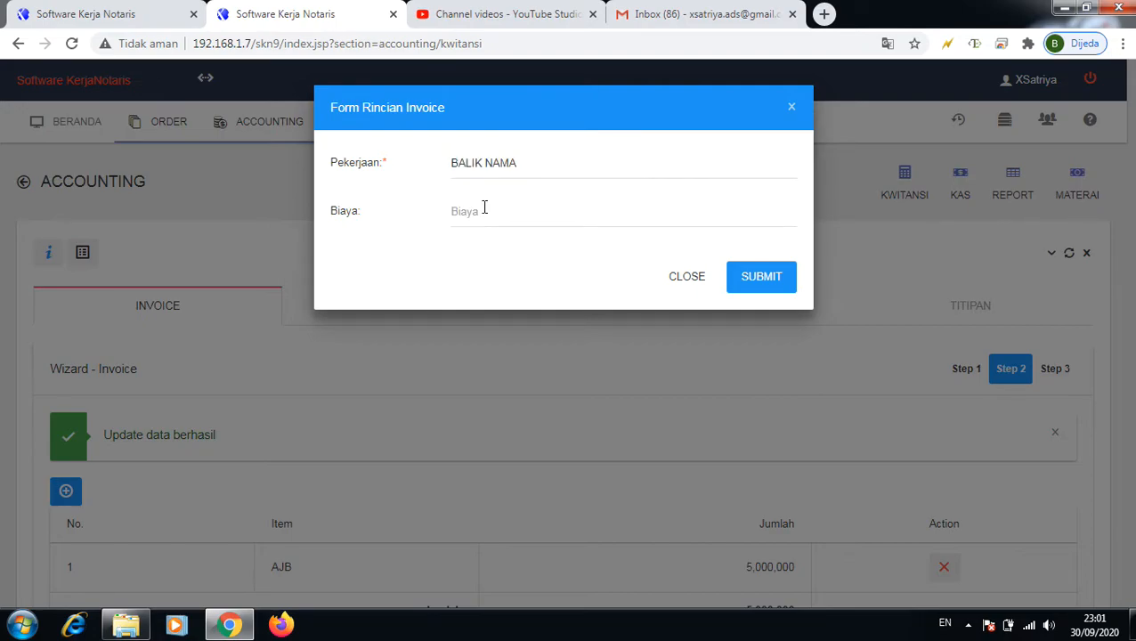
left_click(484, 208)
type("3000000")
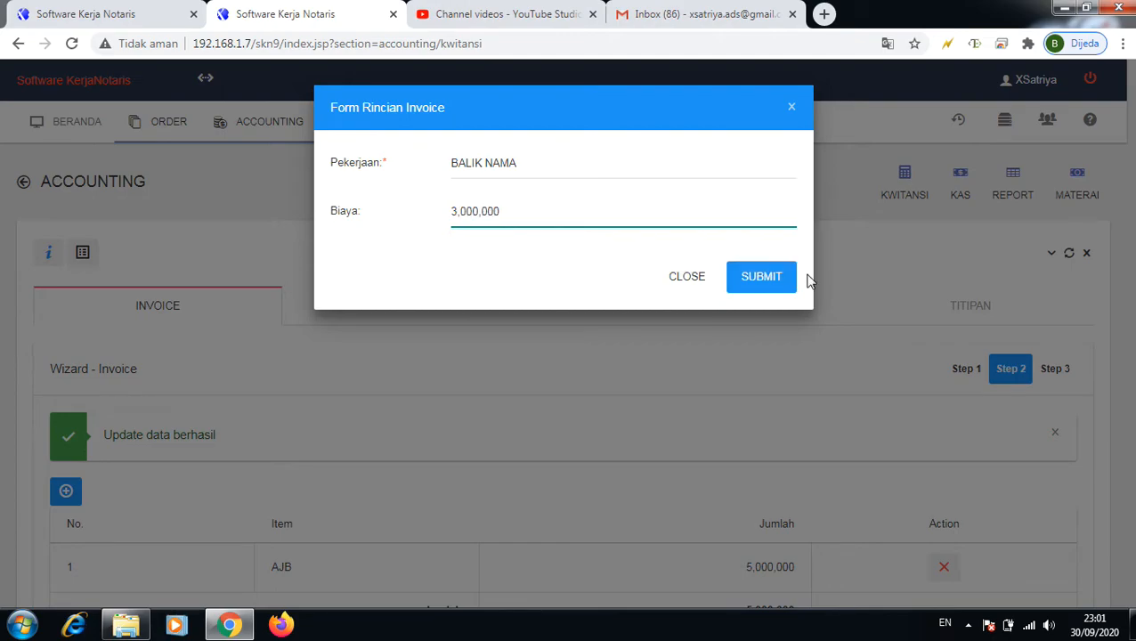
left_click(762, 283)
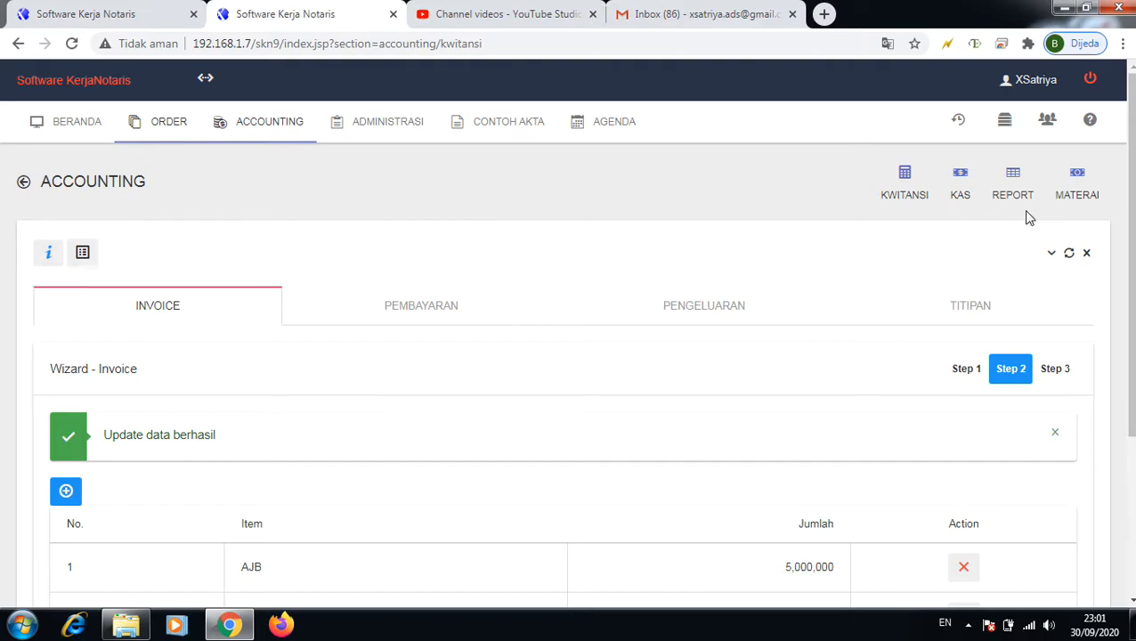
left_click_drag(1130, 236, 1130, 332)
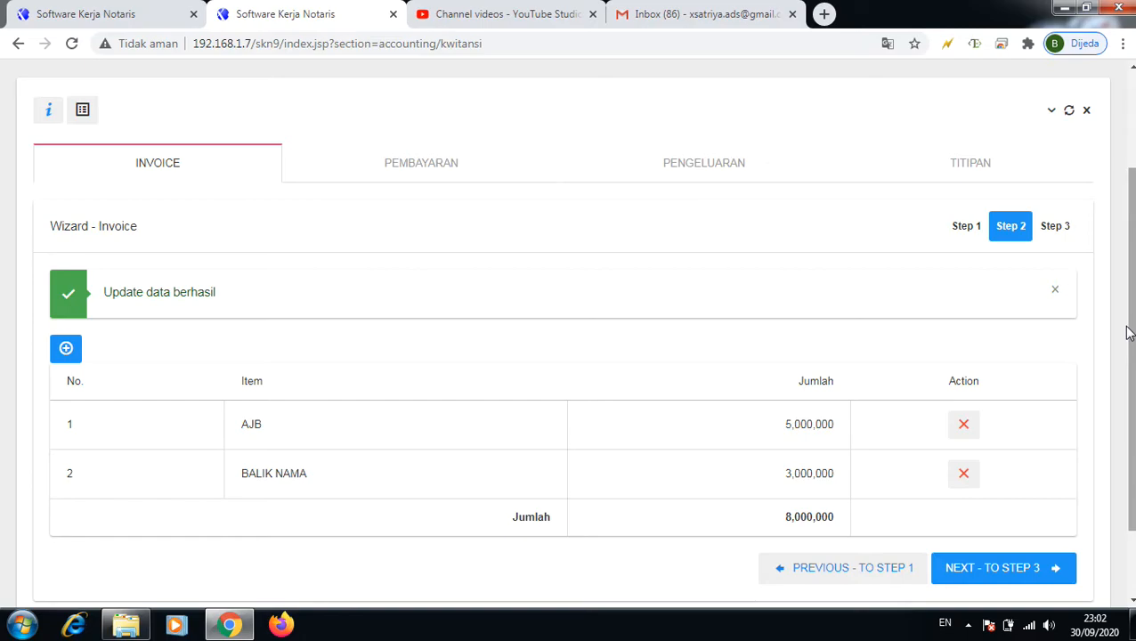
left_click(66, 349)
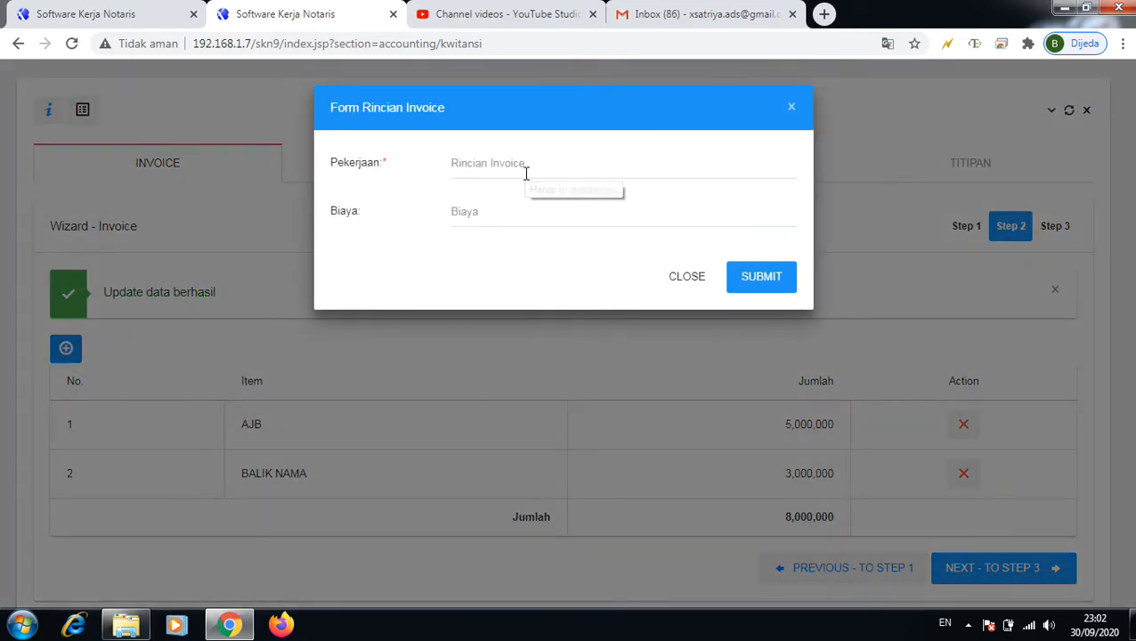
left_click(689, 277)
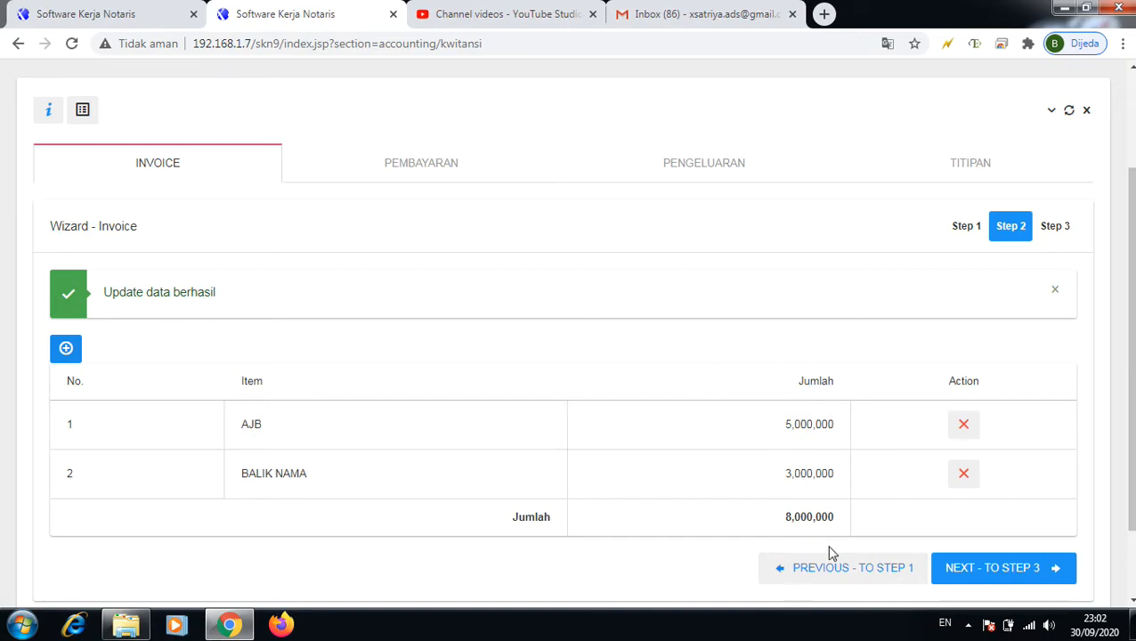
Step: Continue to Step 3, save the additional note "SHM No. 123" and finish the invoice wizard
left_click(988, 568)
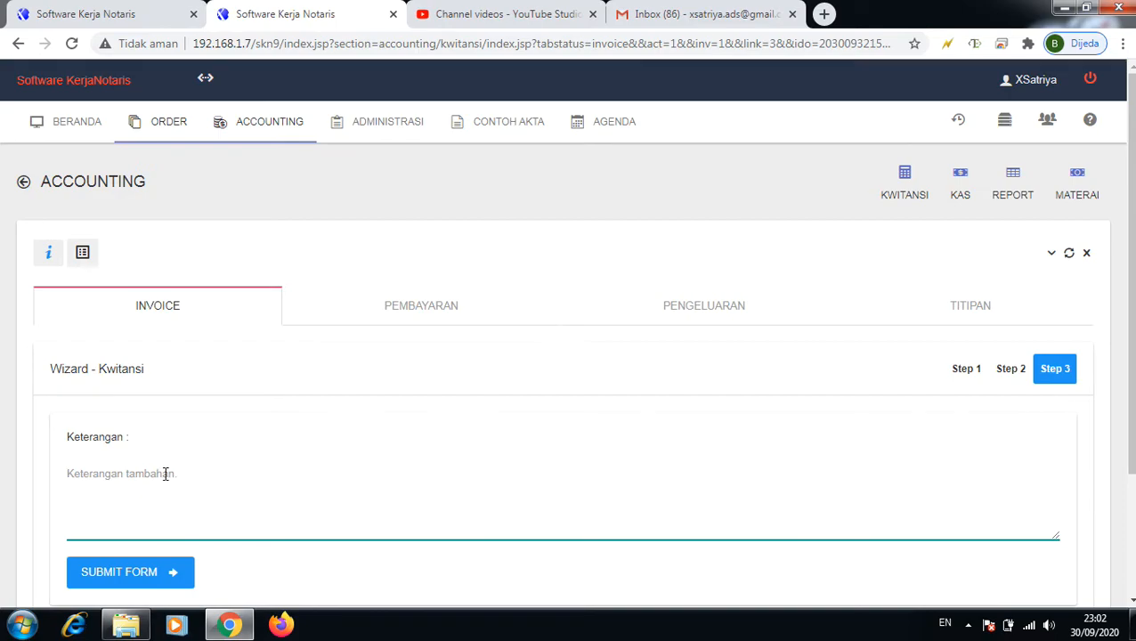
type("SHM No. 123")
left_click(119, 575)
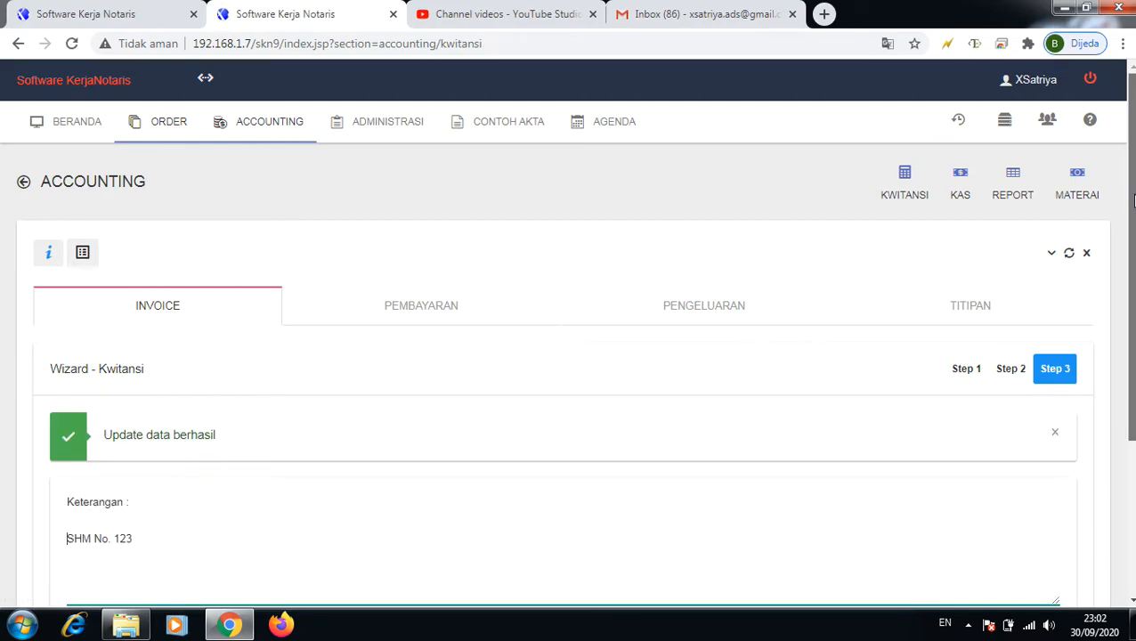
left_click_drag(1128, 201, 1133, 313)
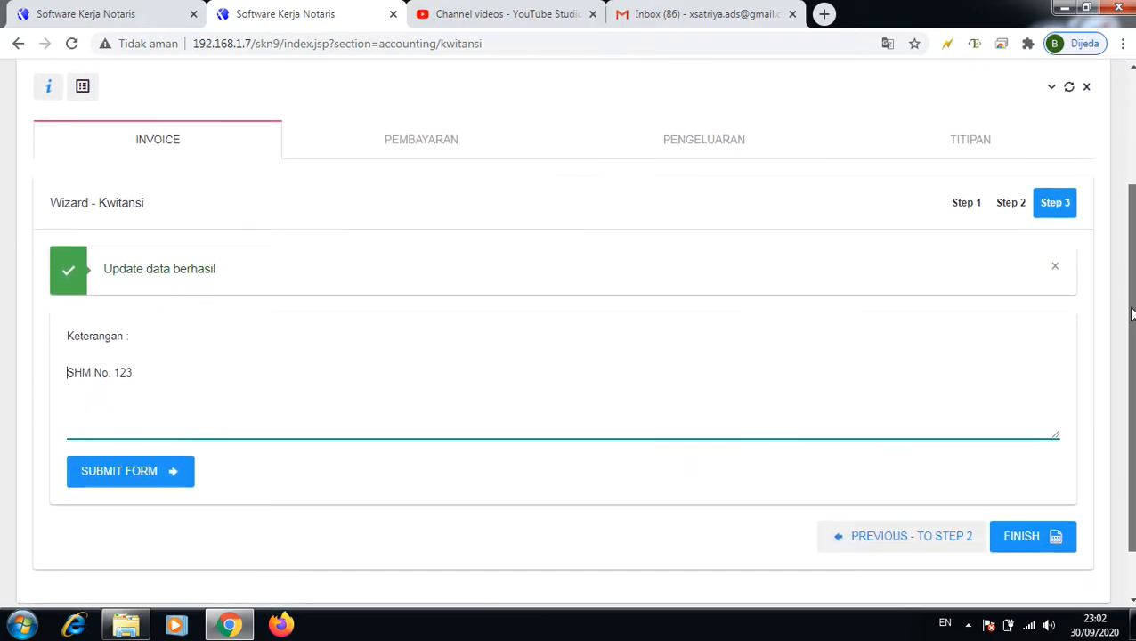
left_click(1023, 534)
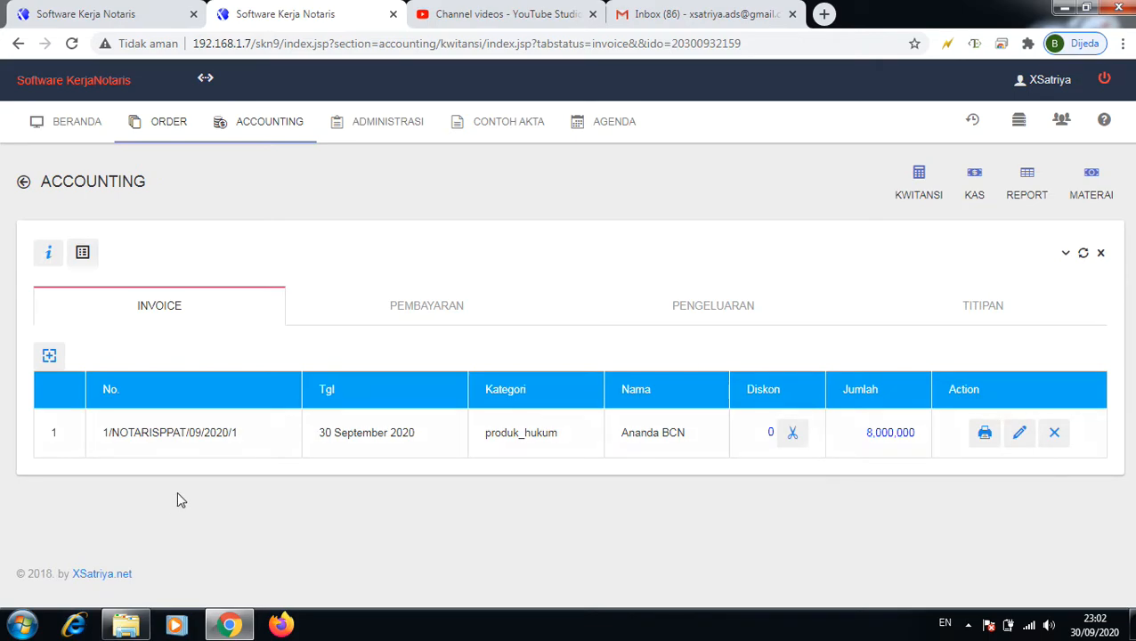
Step: Open the printable version of the first invoice and expand the additional settings of its print dialog
left_click(985, 434)
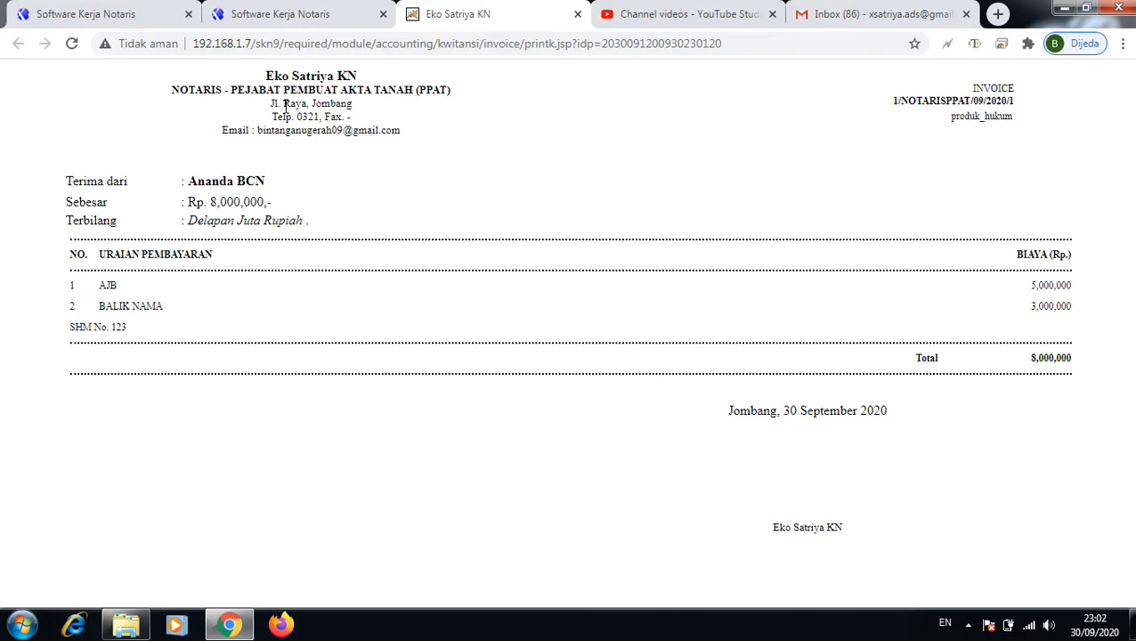
key("ctrl+p")
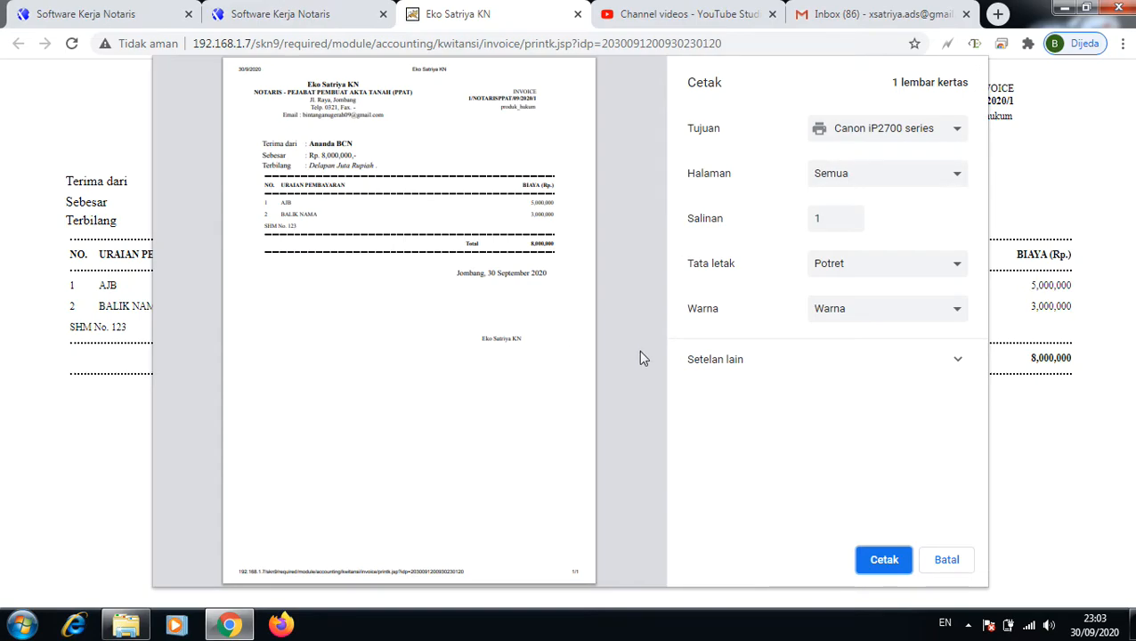
left_click(928, 365)
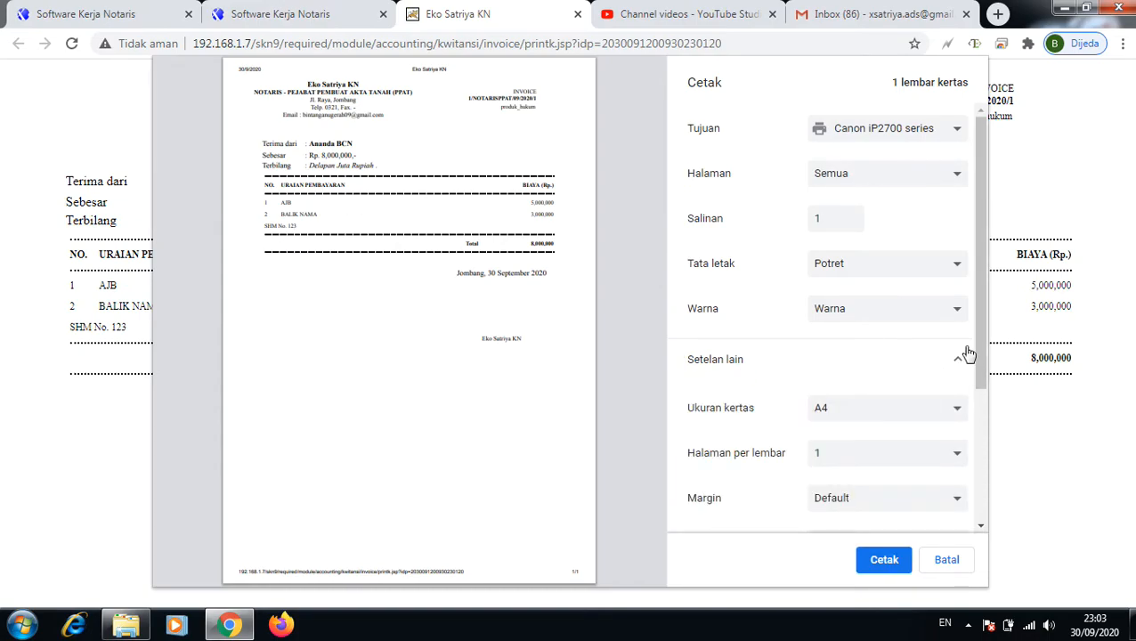
right_click(981, 329)
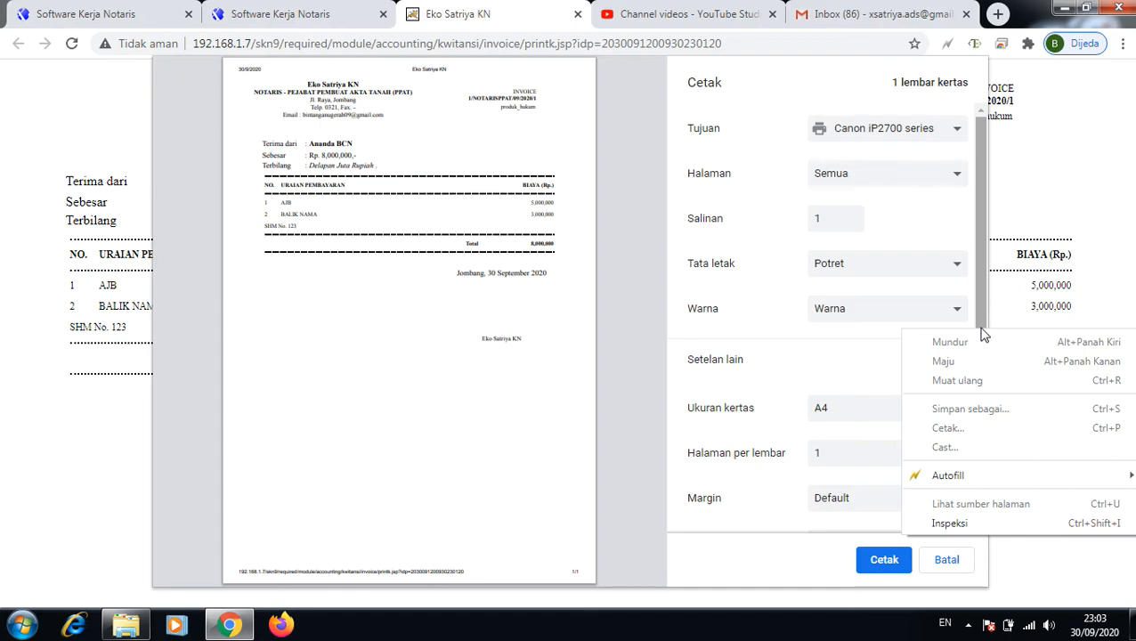
left_click(977, 312)
left_click_drag(977, 312, 972, 420)
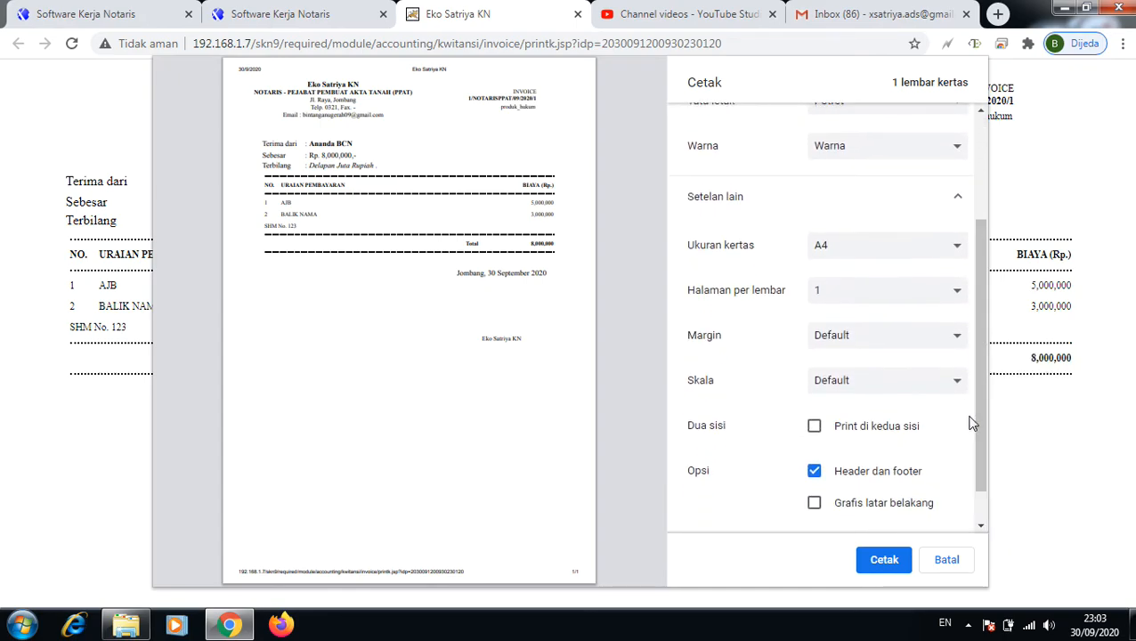
left_click(951, 335)
left_click(951, 335)
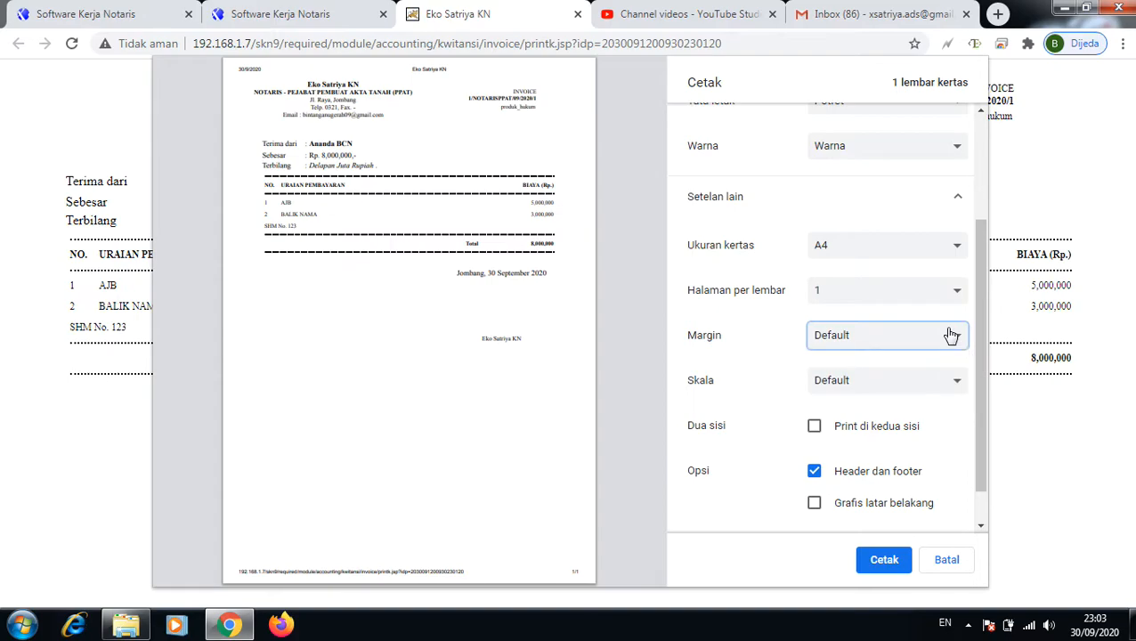
Step: Try a custom (Sesuaikan) print scale of 80 for the invoice and close the print dialog without printing
left_click(951, 381)
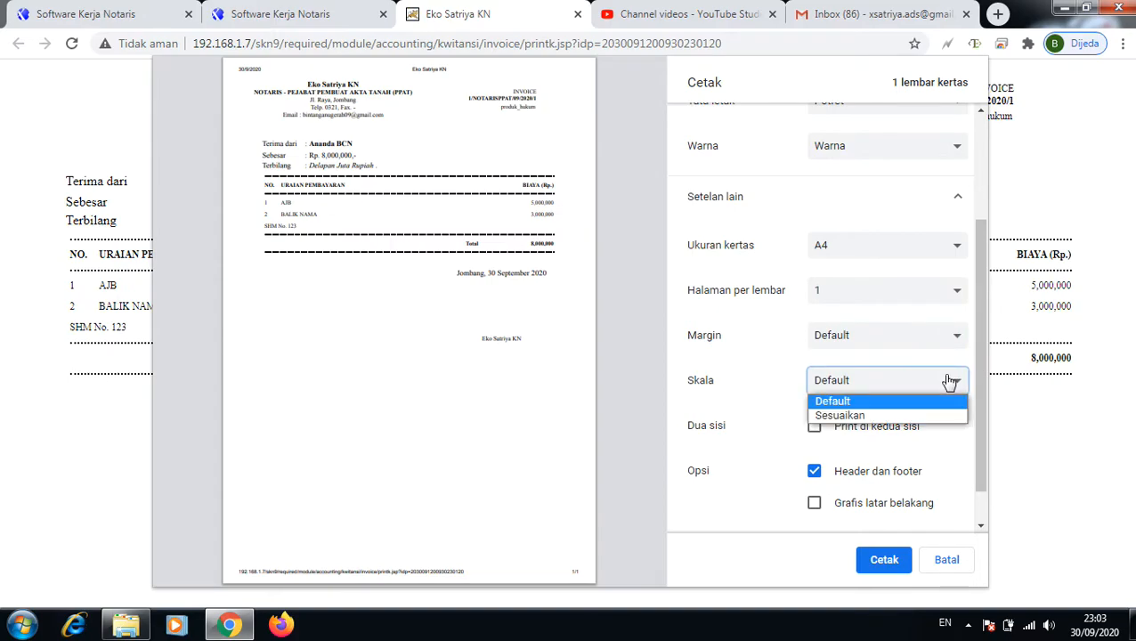
left_click(871, 416)
left_click(851, 420)
left_click(851, 419)
key("BackSpace")
key("BackSpace")
type("80")
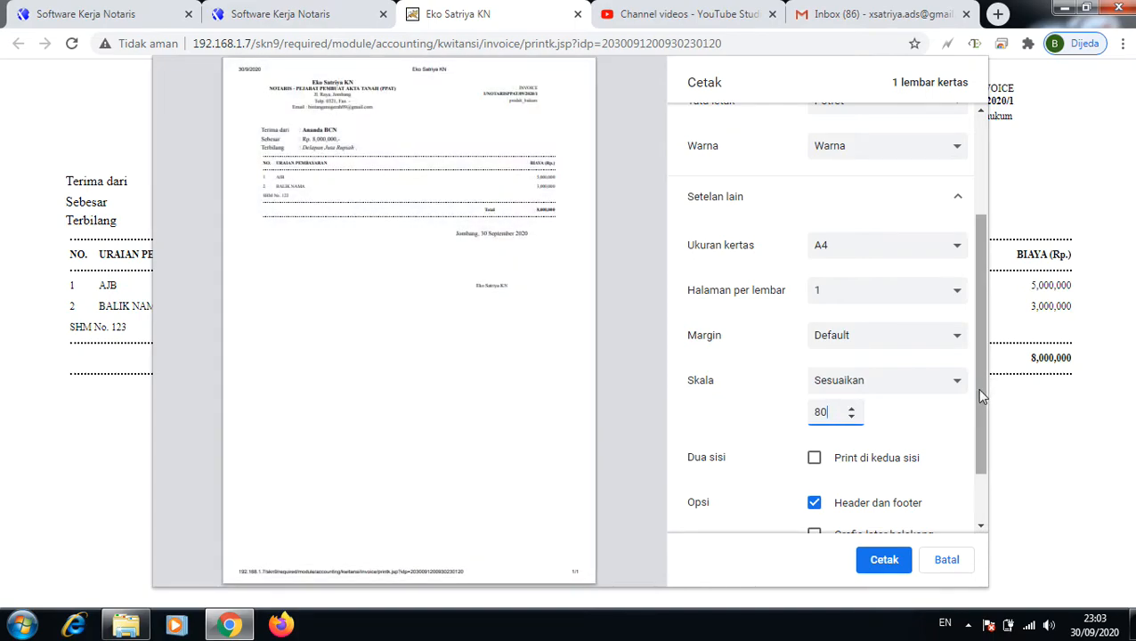
left_click_drag(977, 388, 975, 439)
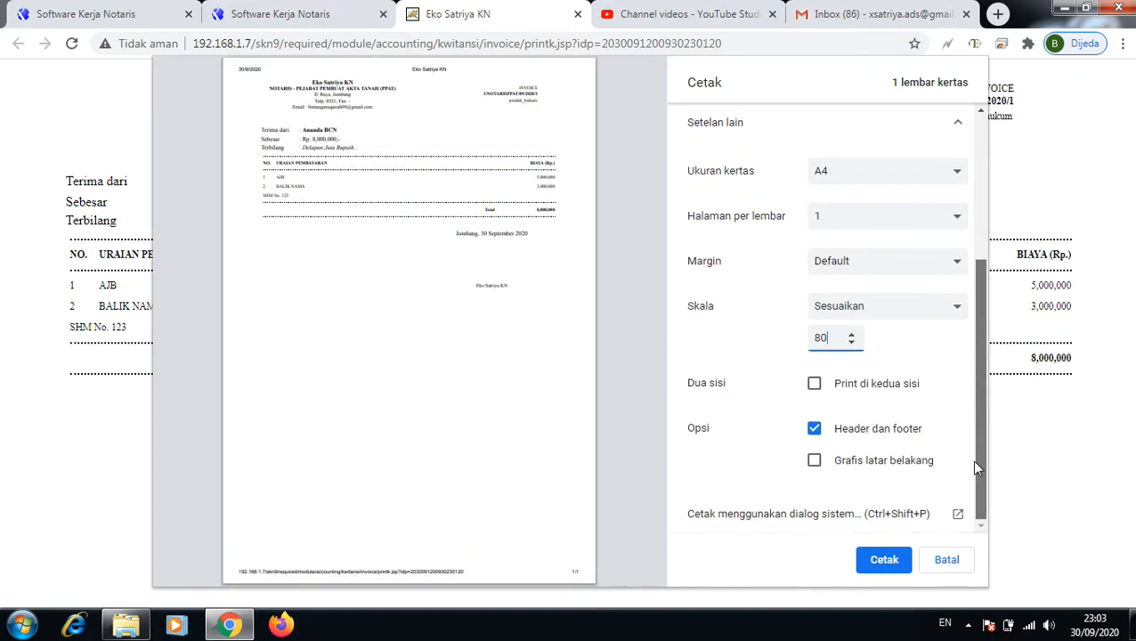
left_click(947, 560)
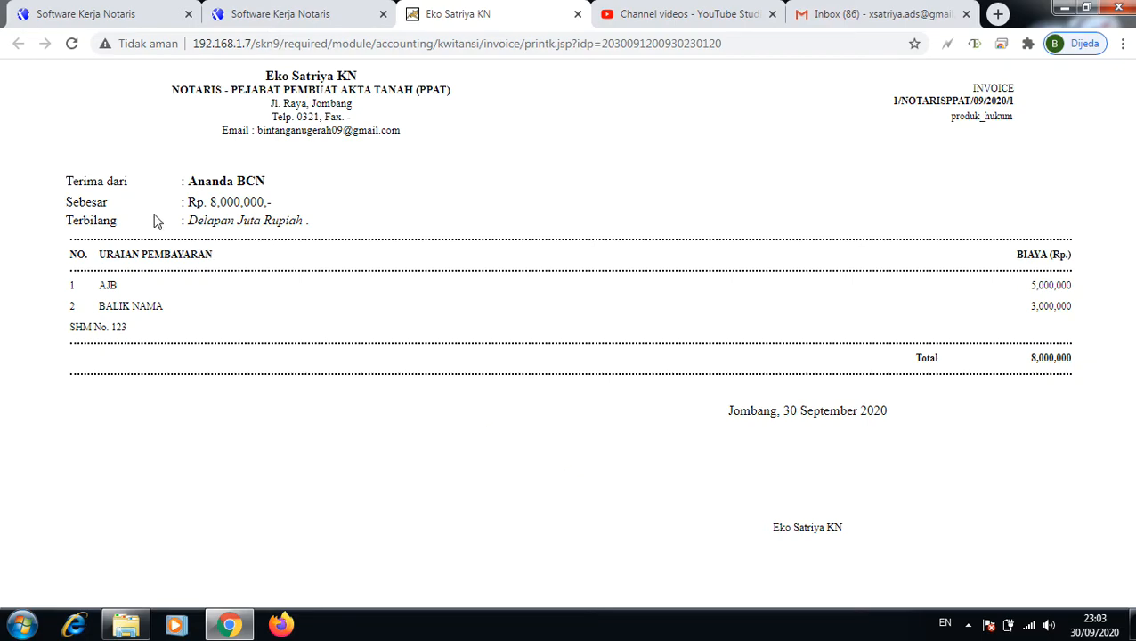
Step: Review the payer, item lines and additional note on the printable invoice and return to the order's invoice list
left_click_drag(189, 183, 274, 189)
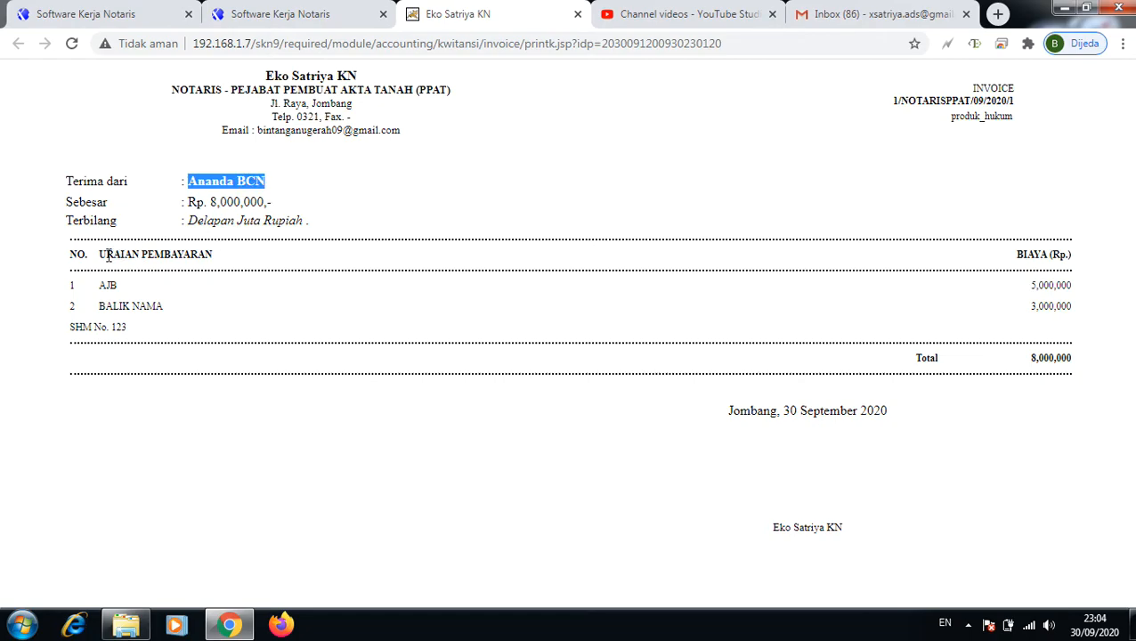
left_click_drag(100, 285, 361, 306)
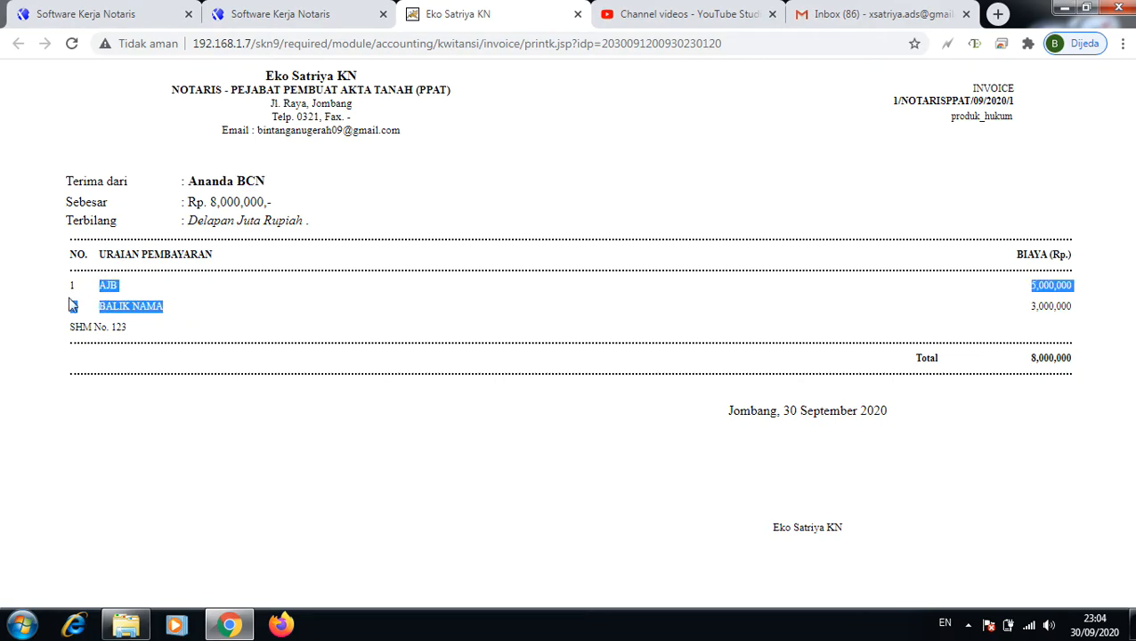
left_click_drag(72, 326, 137, 332)
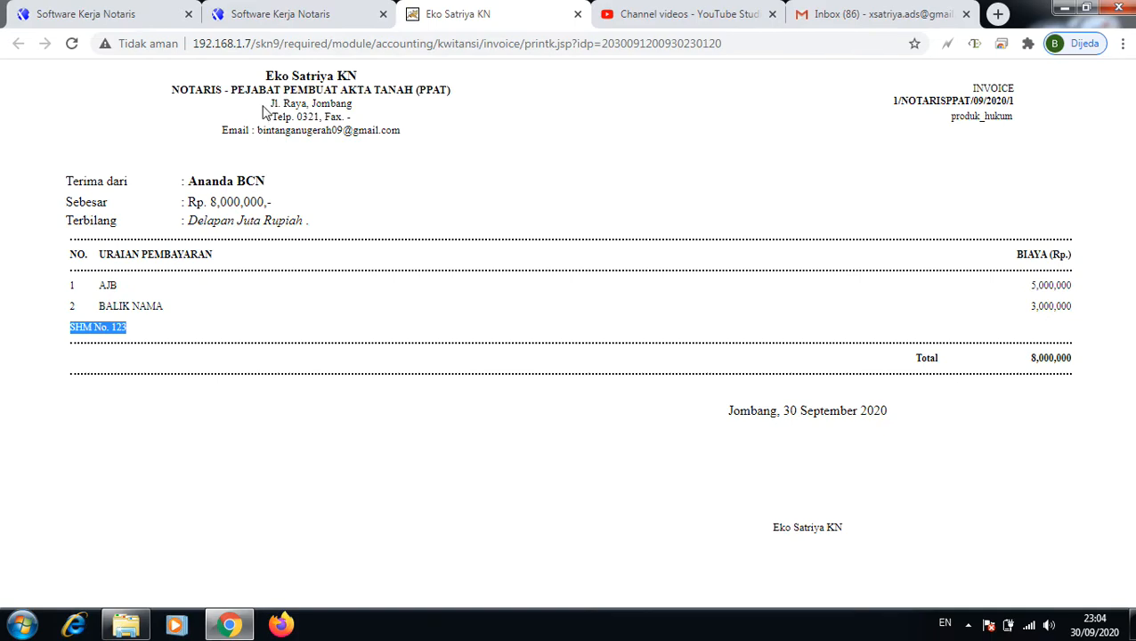
left_click(297, 22)
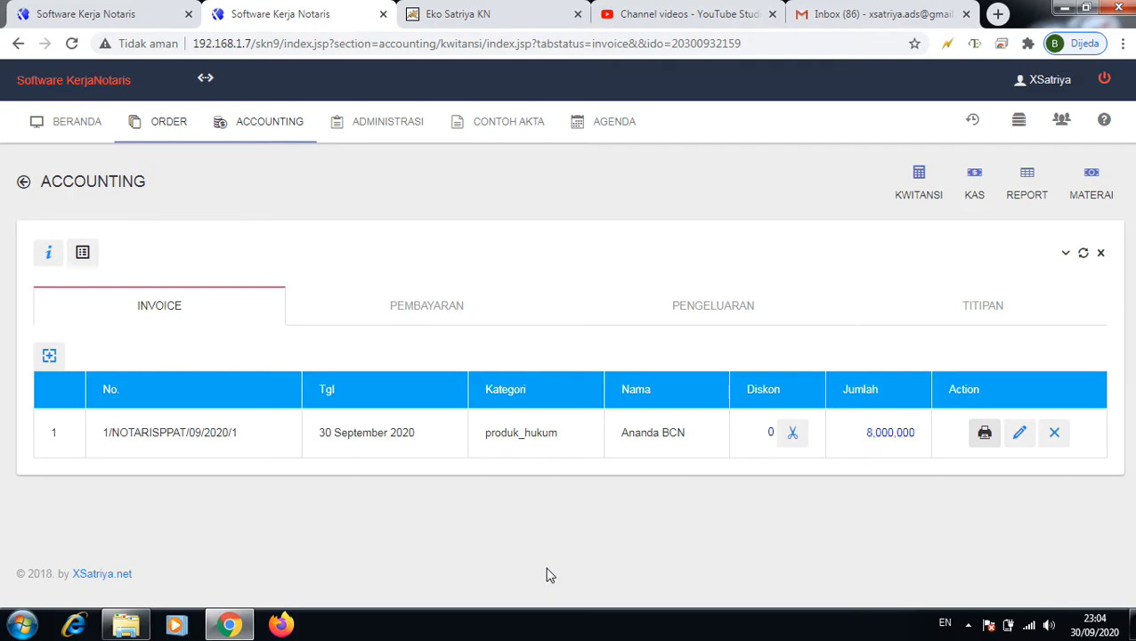
Step: Start a second invoice for the order, submit its general data with the prefilled values and continue to Step 2
left_click(50, 357)
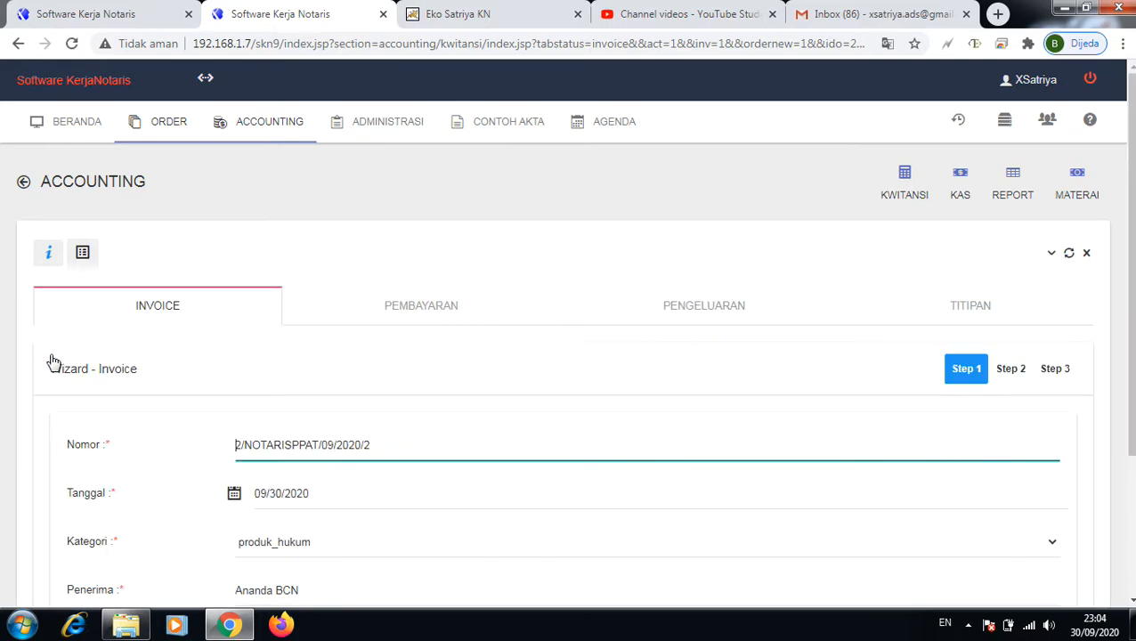
scroll(1134, 277, "down", 2)
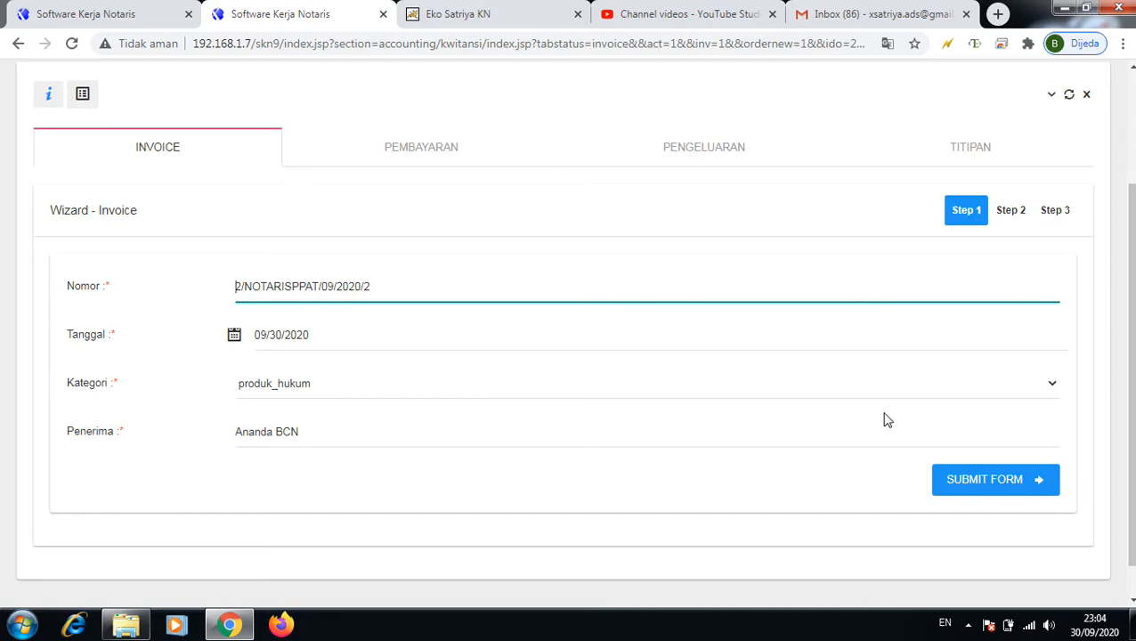
left_click(971, 480)
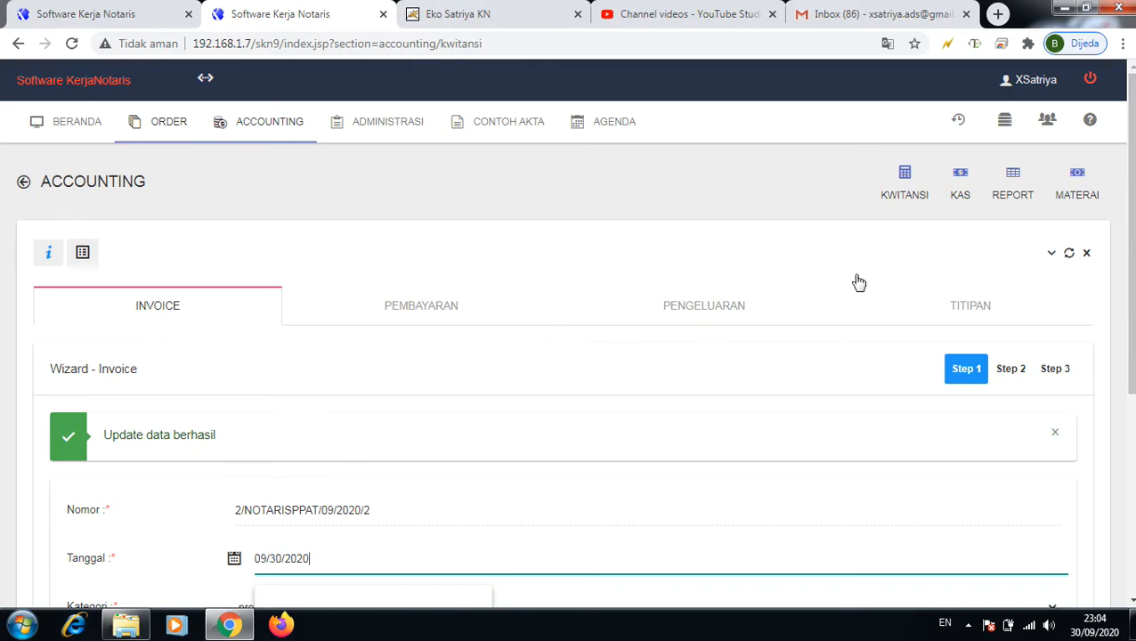
scroll(1127, 223, "down", 1)
scroll(1127, 223, "down", 3)
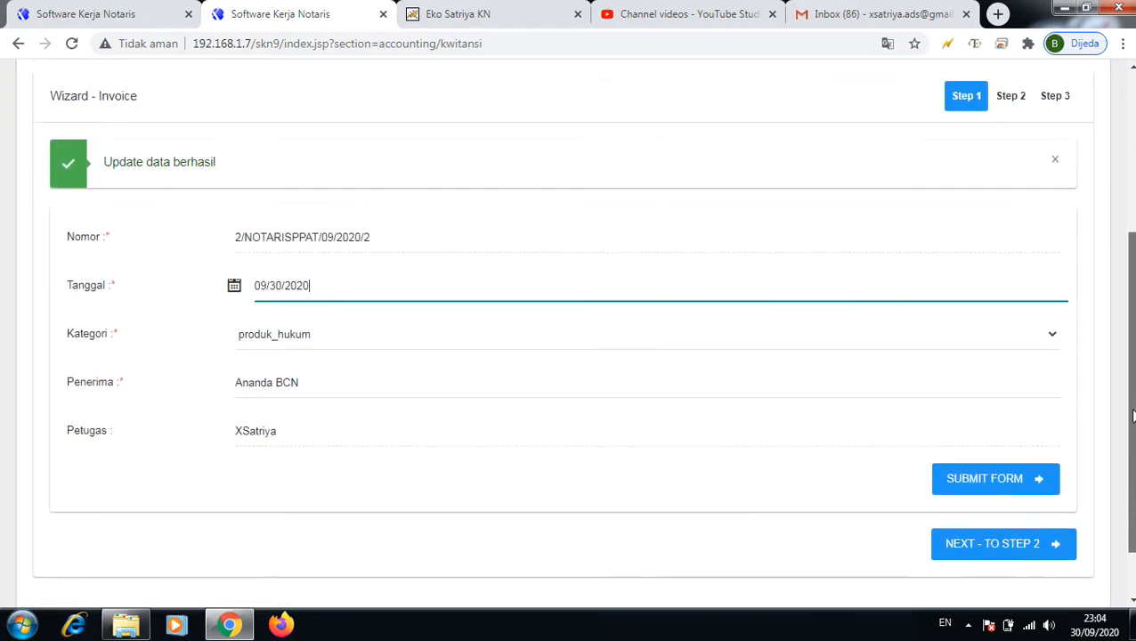
left_click(1006, 480)
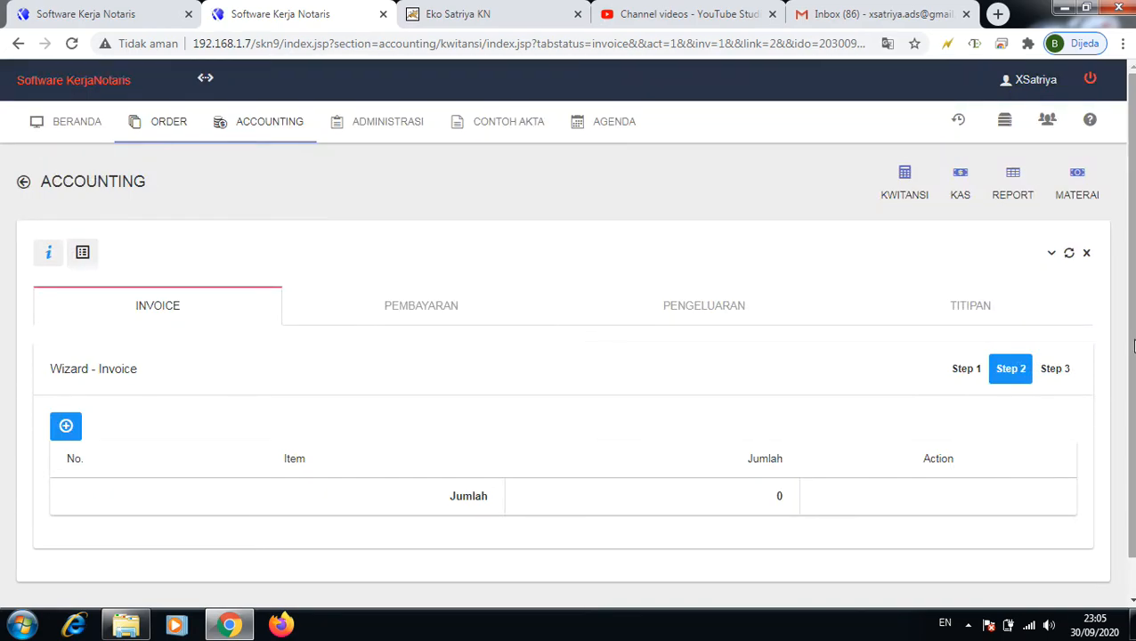
Step: Add an item for the job SSP with a cost of 2,000,000 to the second invoice
scroll(1127, 346, "down", 1)
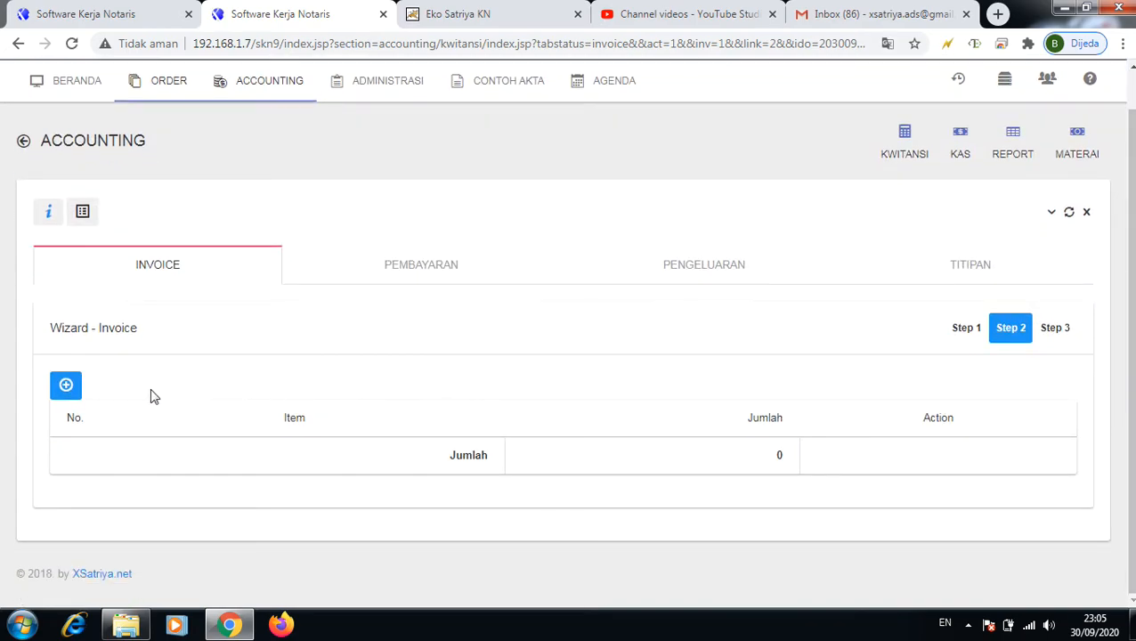
left_click(66, 385)
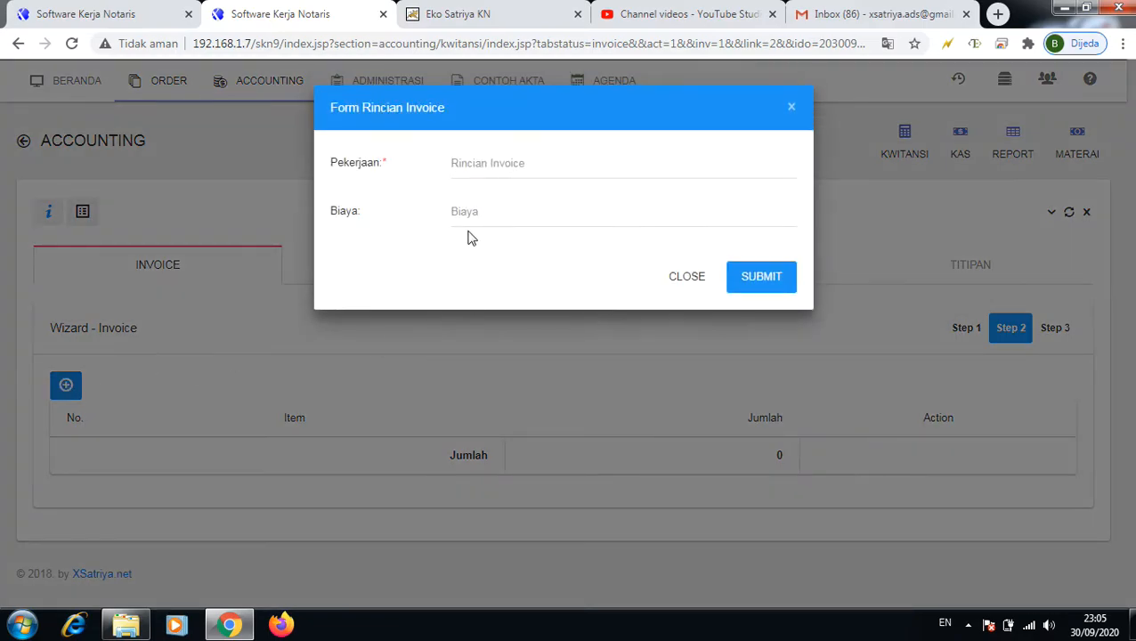
left_click(485, 166)
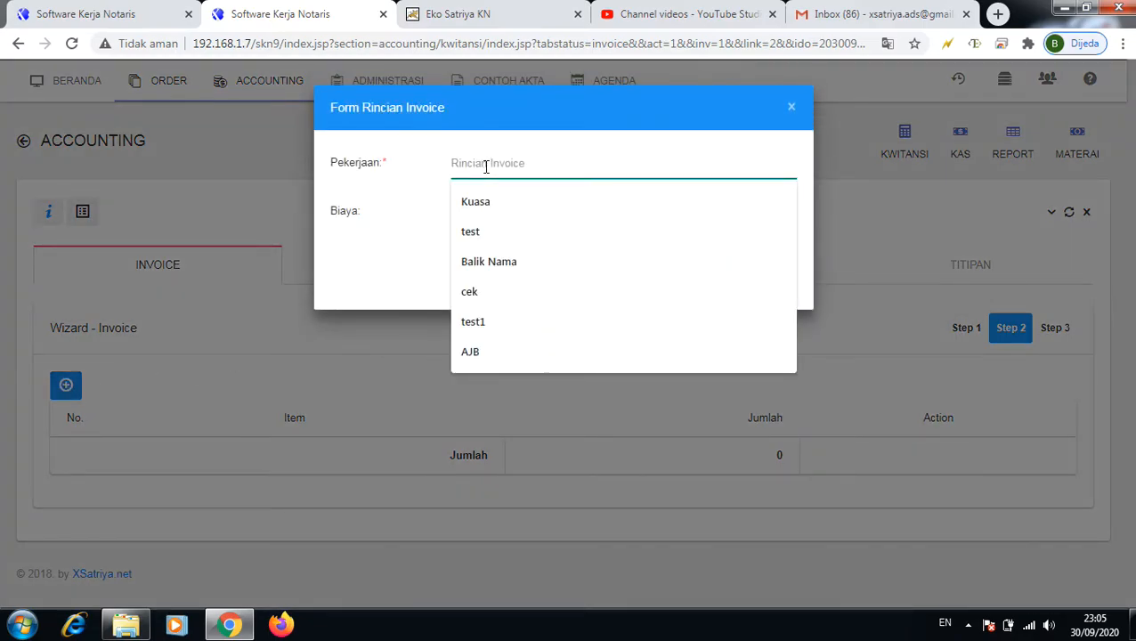
type("SSP")
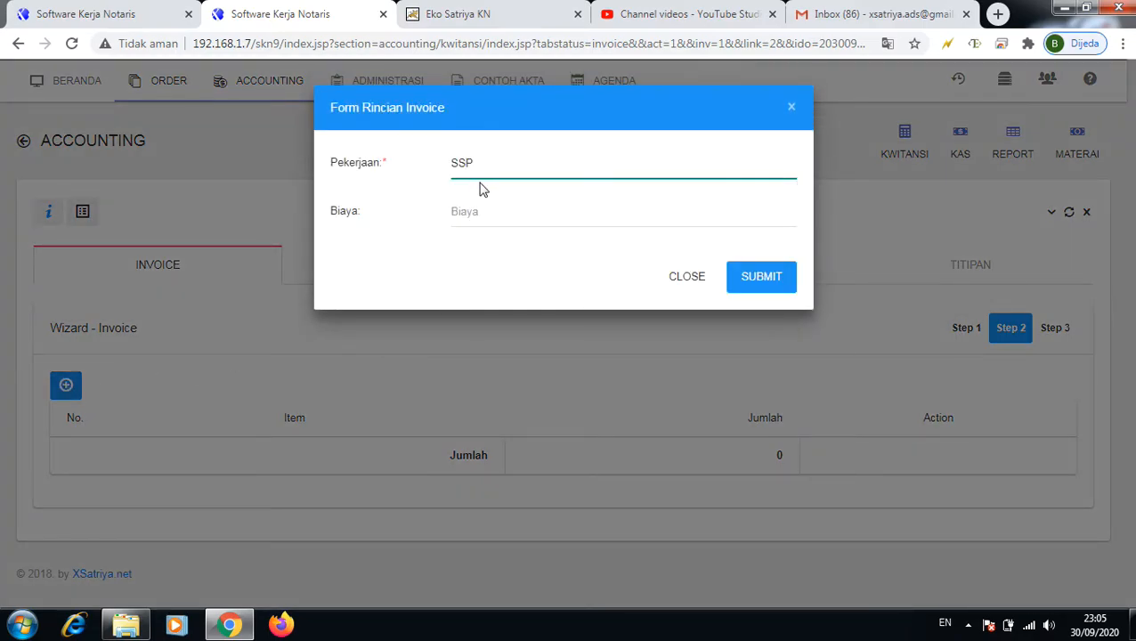
left_click(473, 204)
type("2000000")
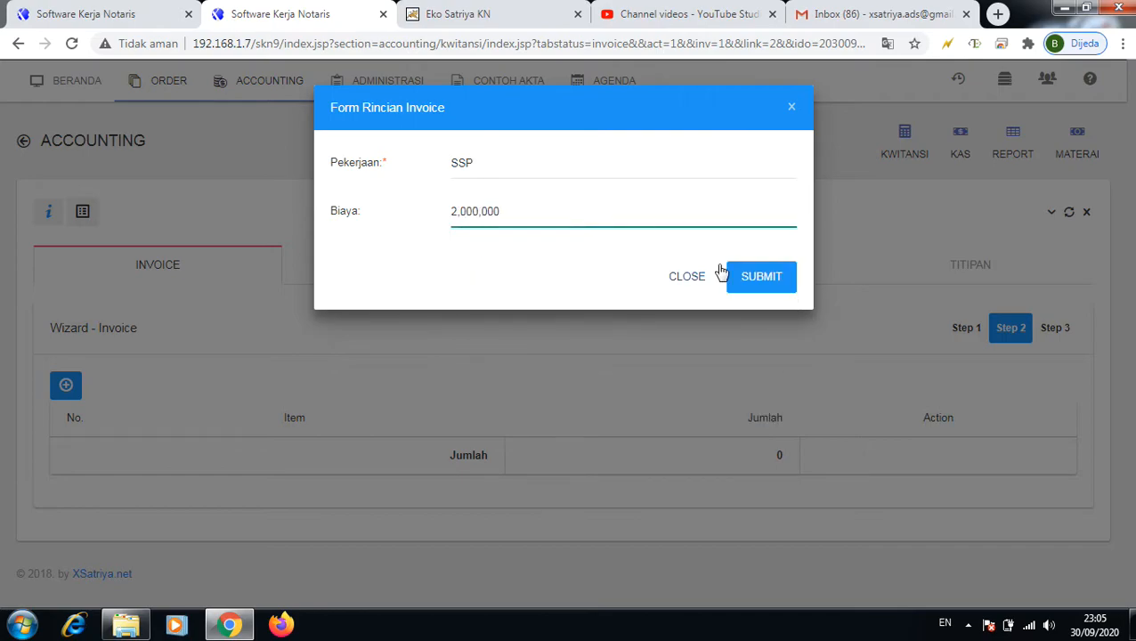
left_click(750, 278)
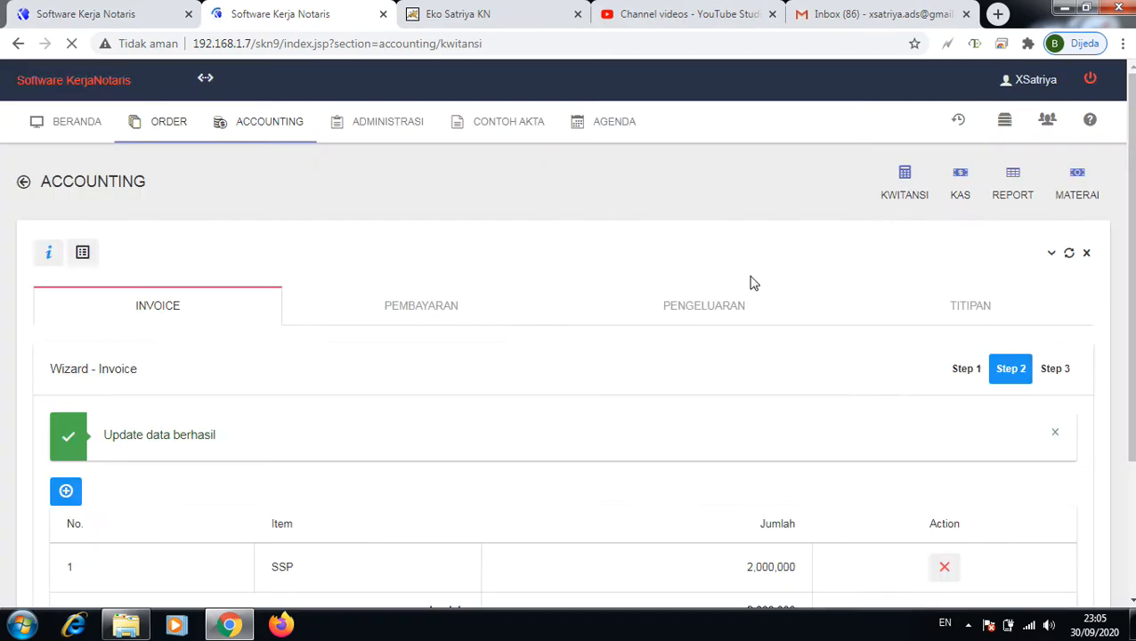
Step: Continue the second invoice to Step 3, save the additional note "SHM No. 123" and finish the wizard
scroll(1131, 196, "down", 2)
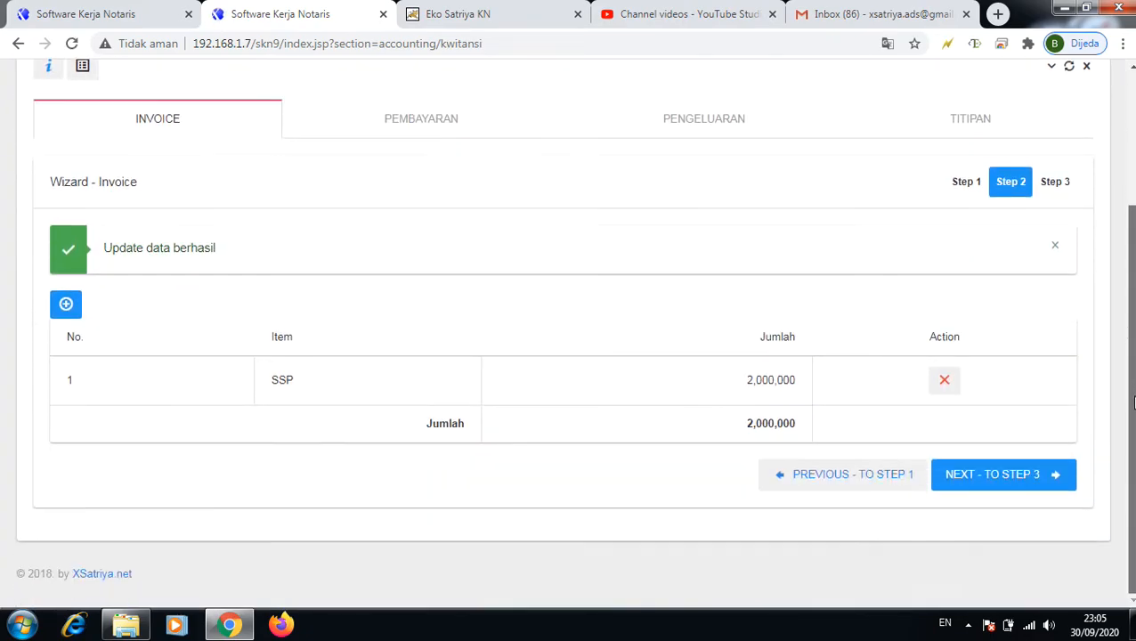
left_click(987, 477)
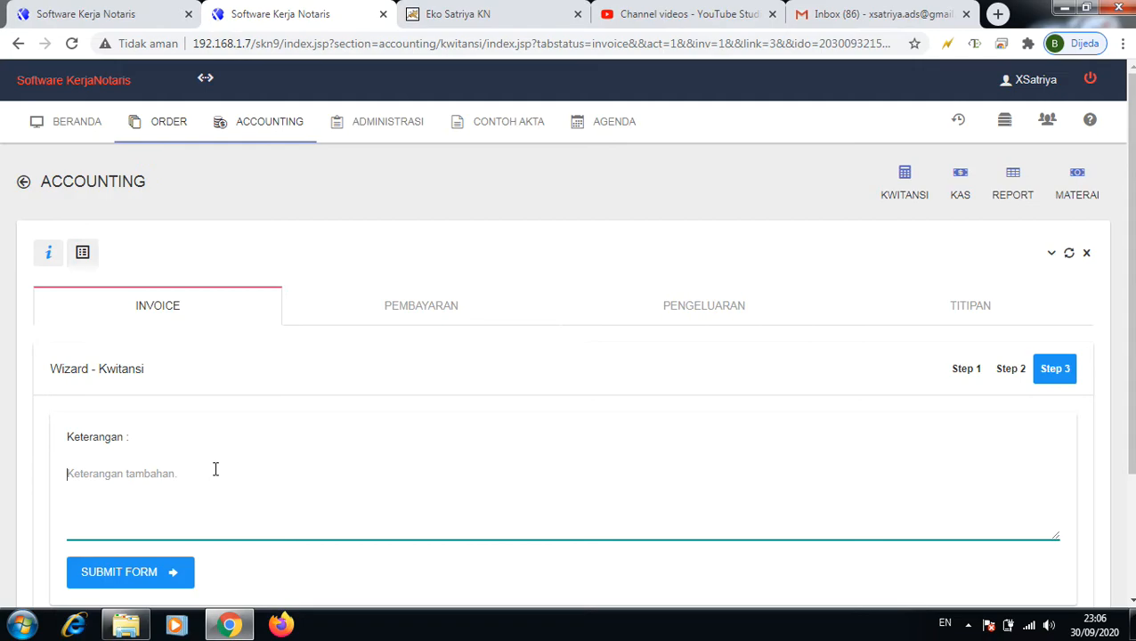
type("SHM")
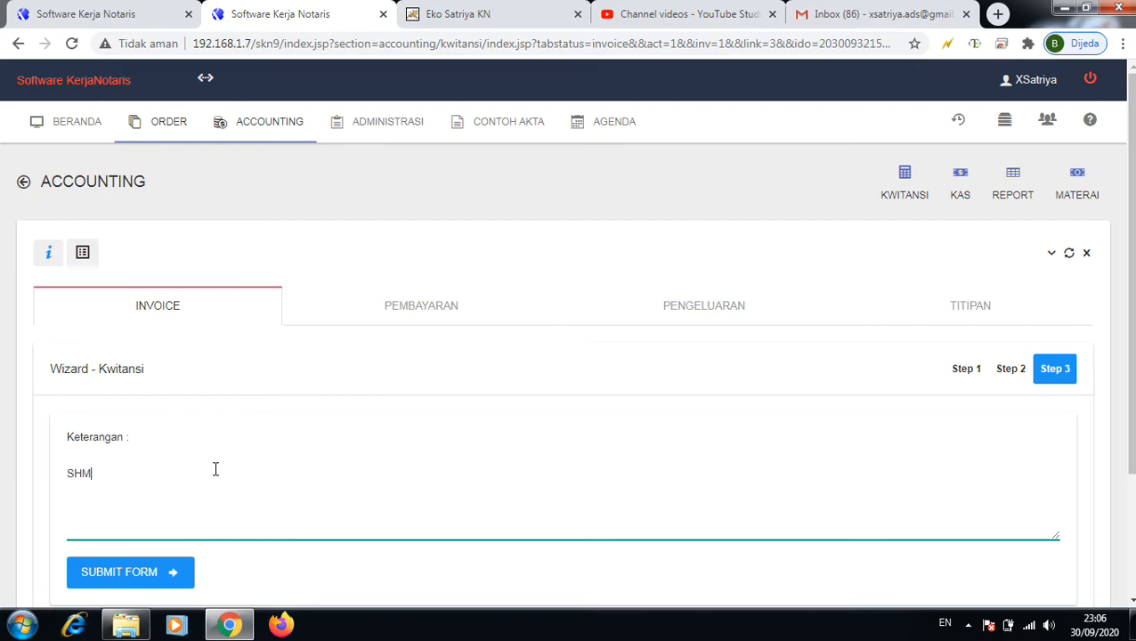
type(" No. 123")
left_click(142, 570)
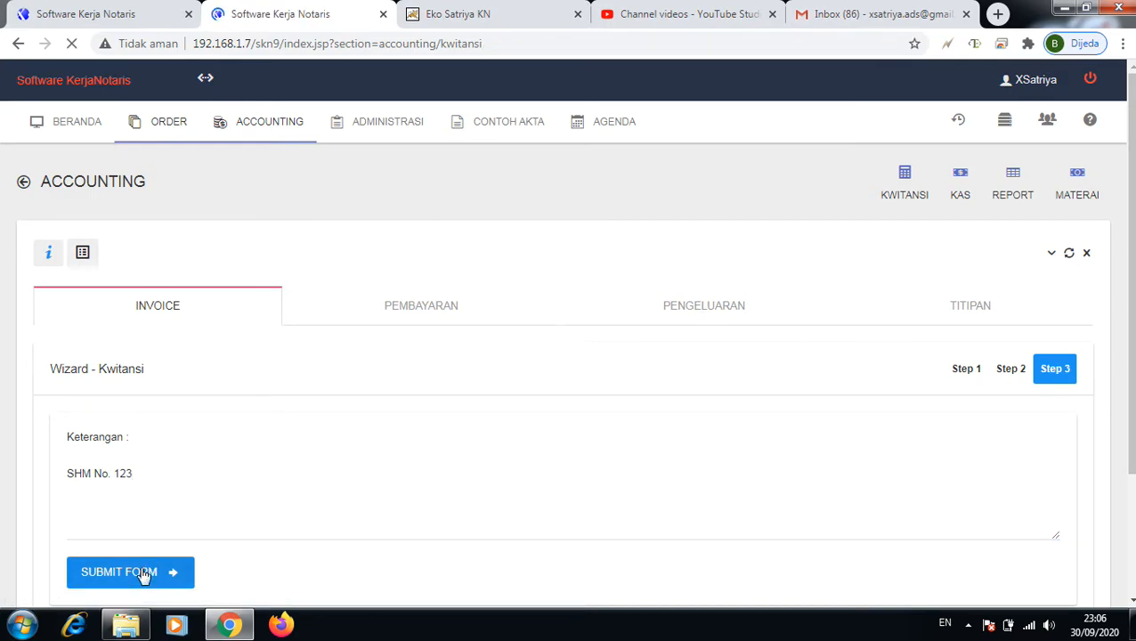
left_click_drag(1123, 267, 1127, 372)
left_click(1022, 568)
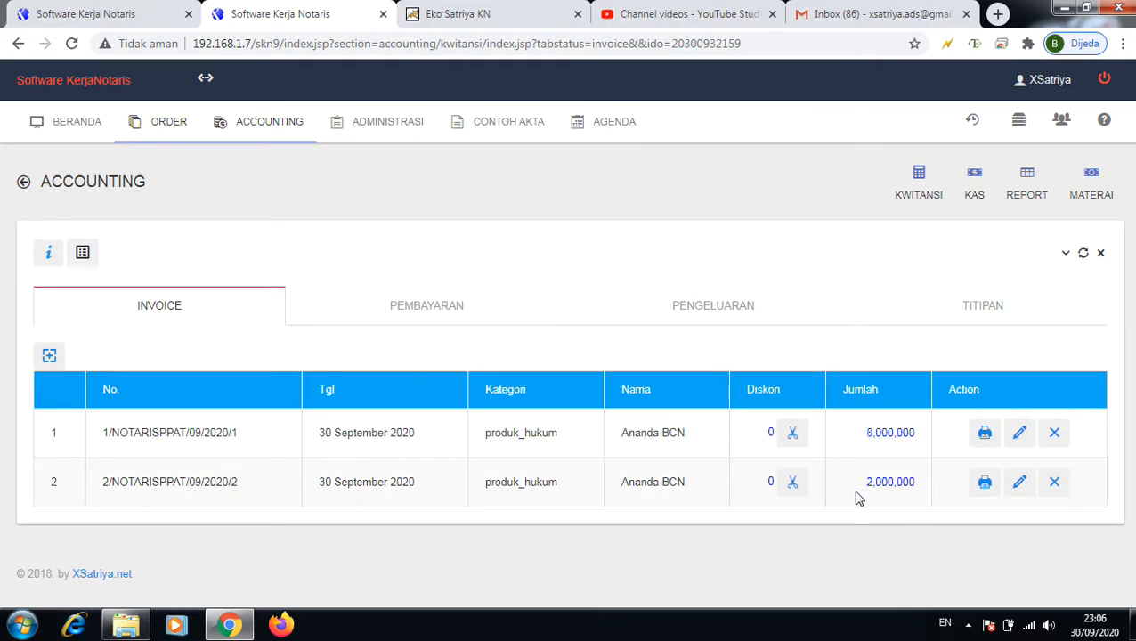
Step: Check the Kwitansi total in the order's data and open the Order - Kwitansi overview
left_click(47, 256)
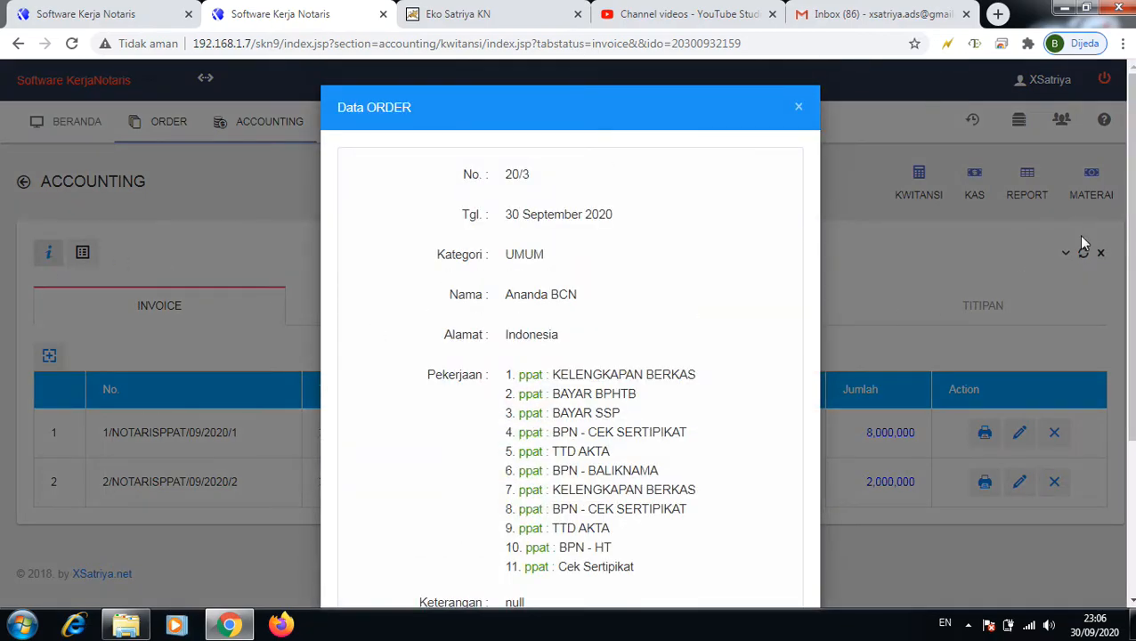
scroll(771, 401, "down", 2)
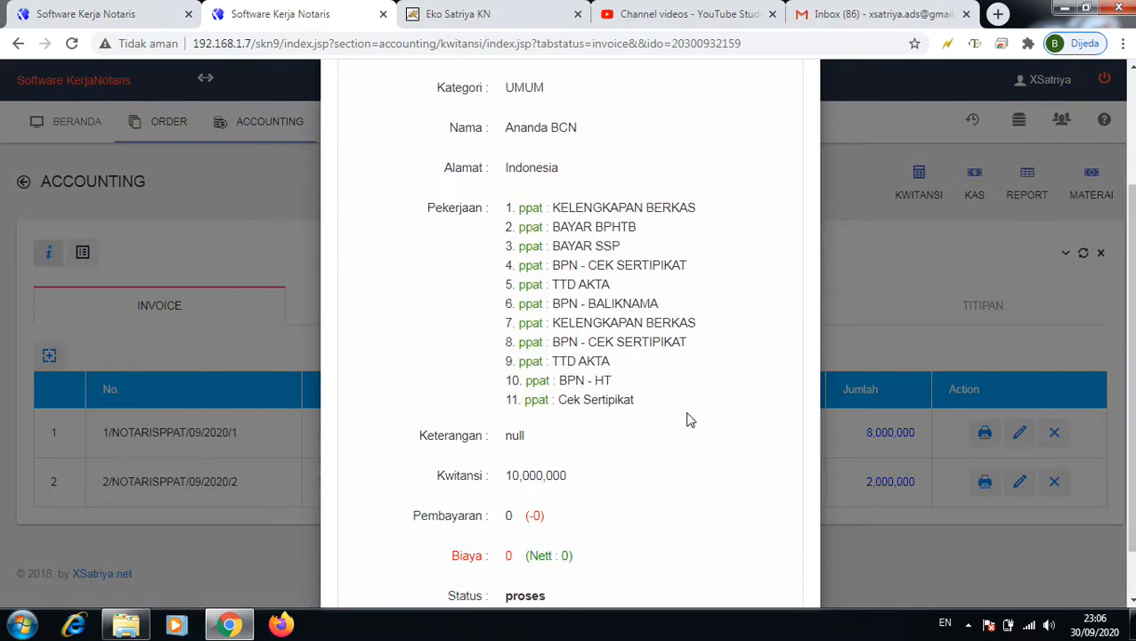
left_click_drag(571, 477, 501, 481)
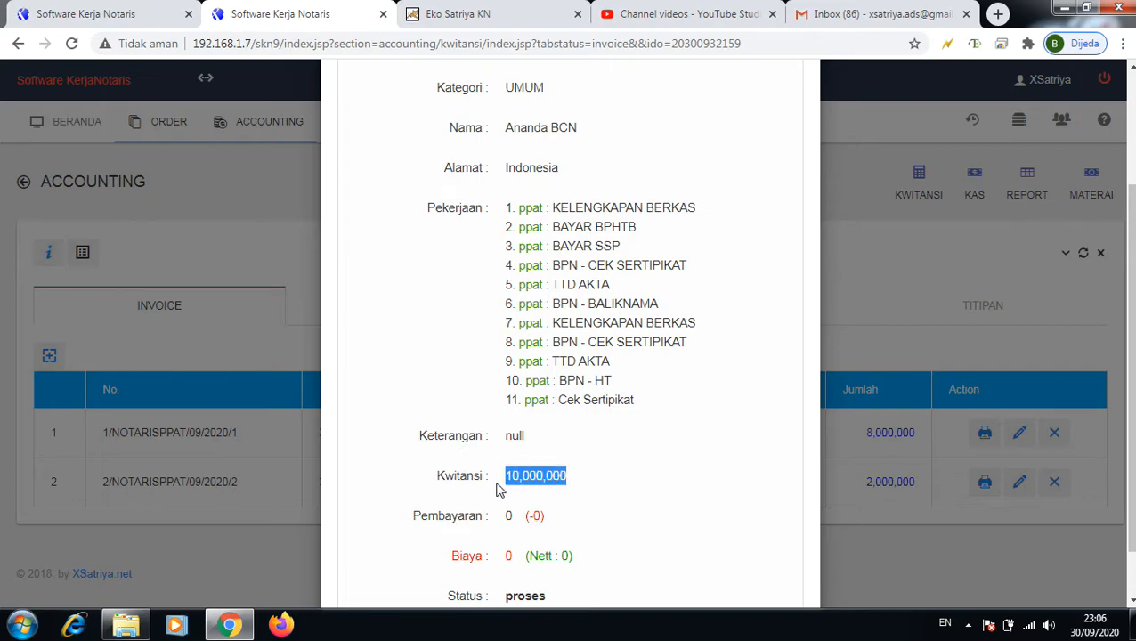
left_click(897, 311)
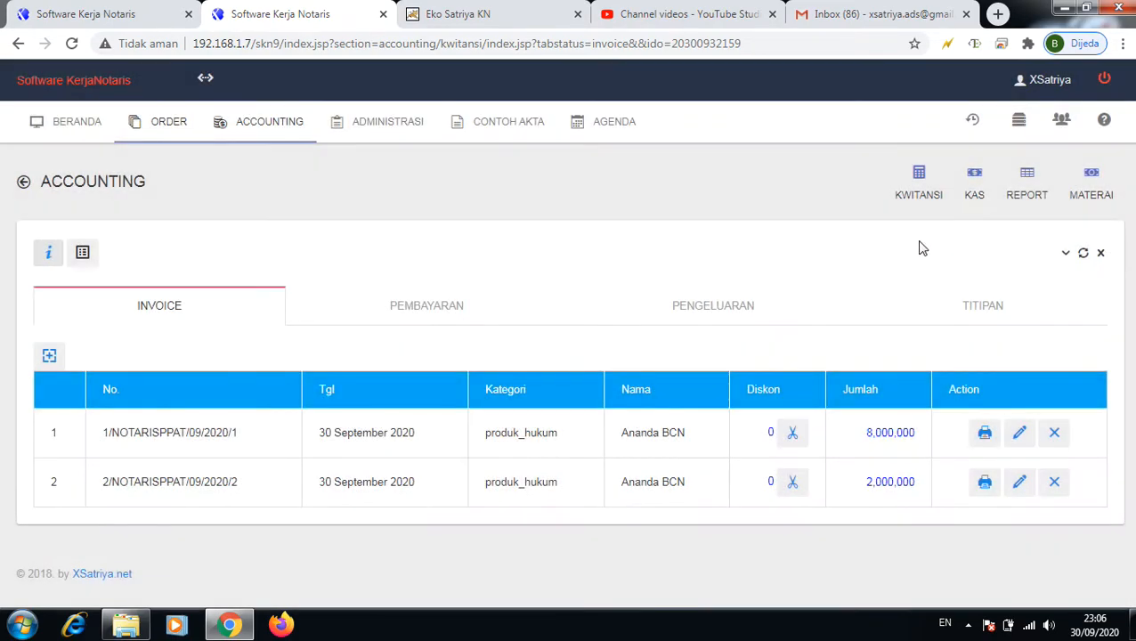
left_click(919, 198)
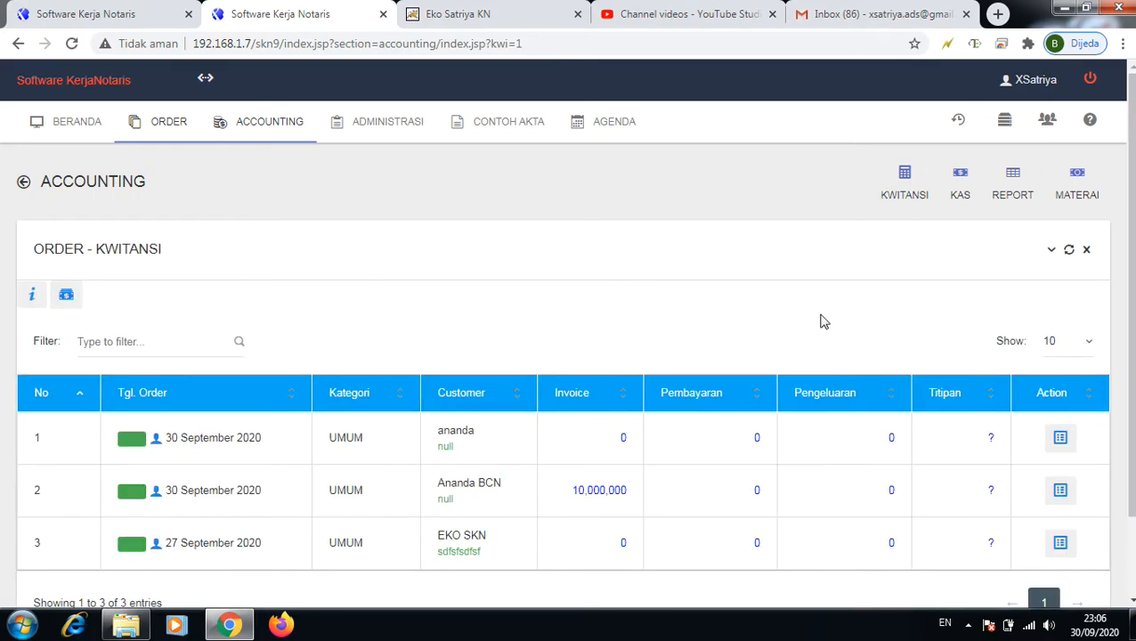
Step: Open the accounting details of the second order in the overview and start a new payment entry under Pembayaran
left_click_drag(571, 499, 627, 495)
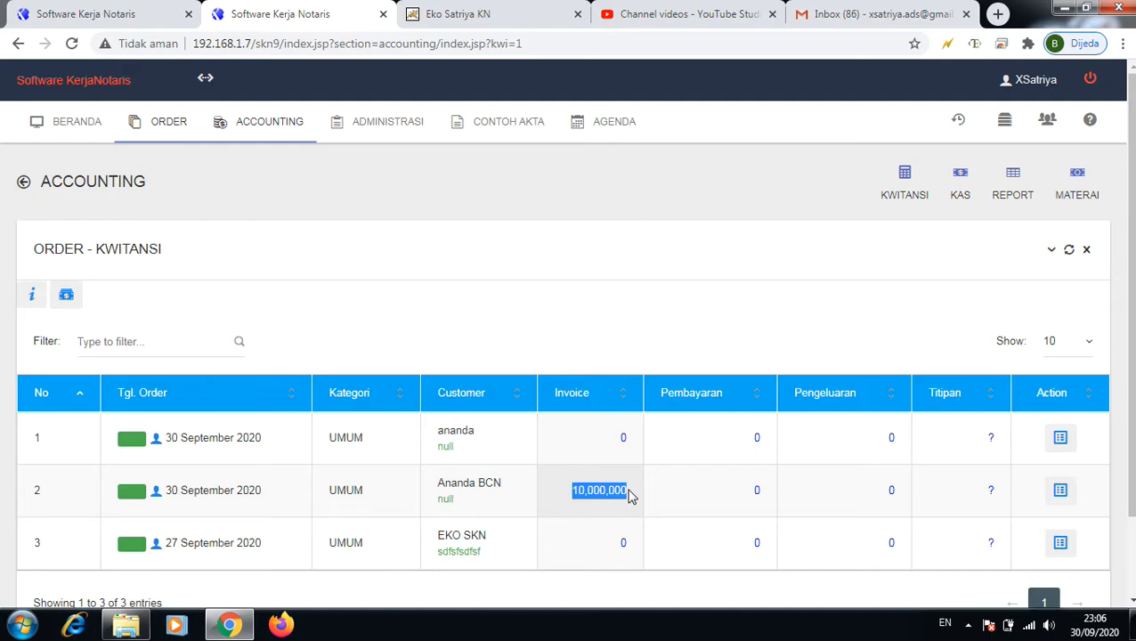
left_click(1061, 491)
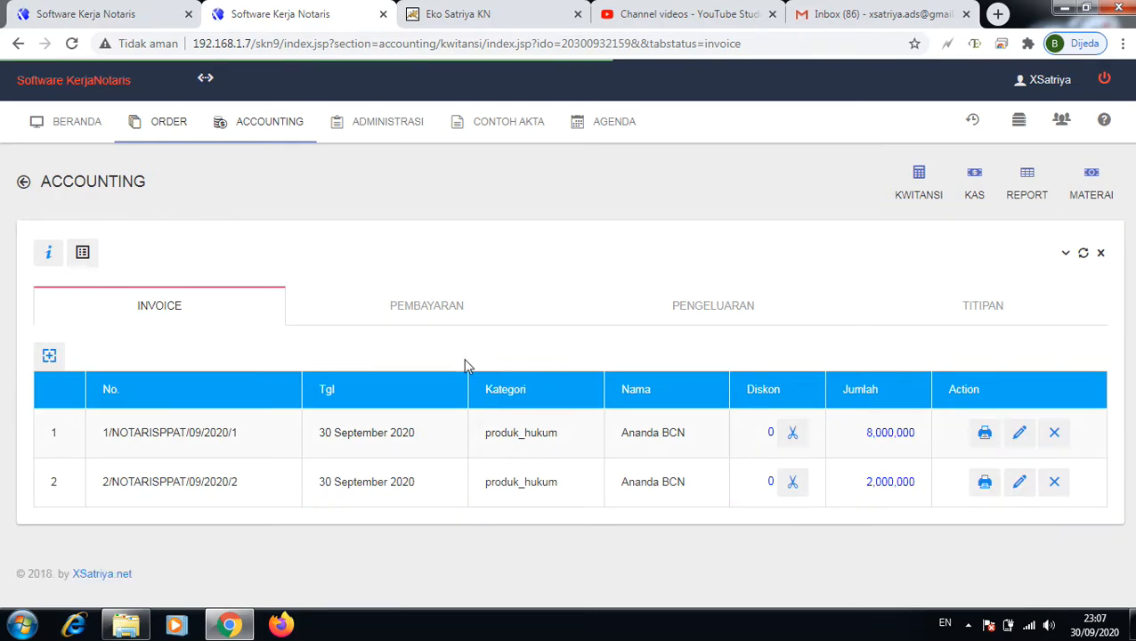
left_click(405, 316)
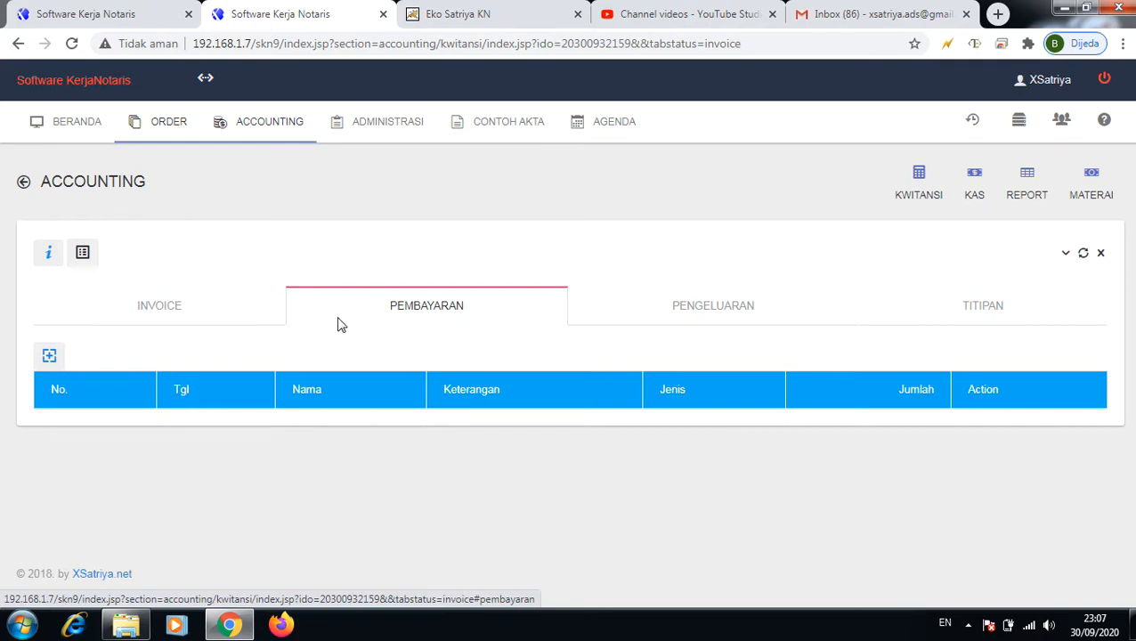
left_click(49, 357)
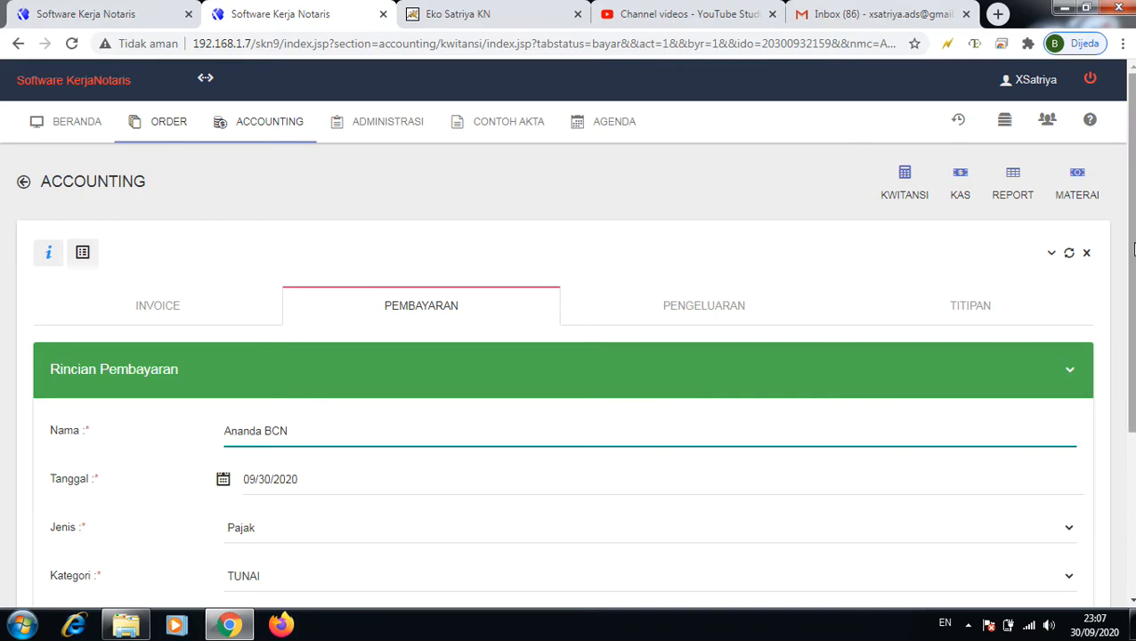
left_click_drag(1133, 249, 1116, 355)
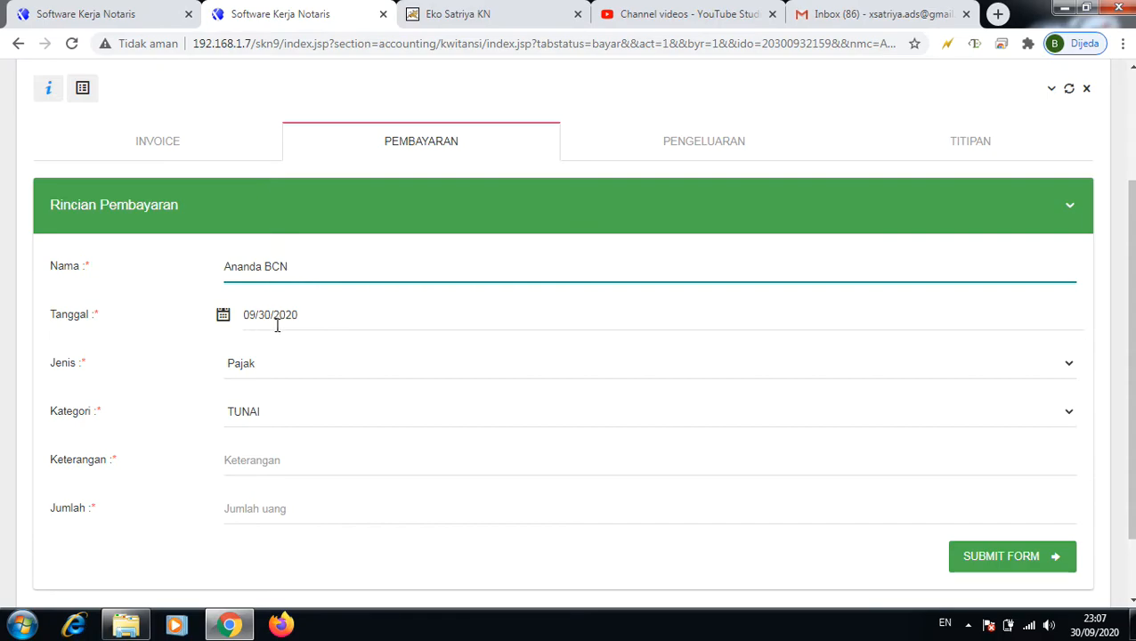
Step: Switch the payment's Jenis to Lainnya and set it back to Pajak
left_click(269, 372)
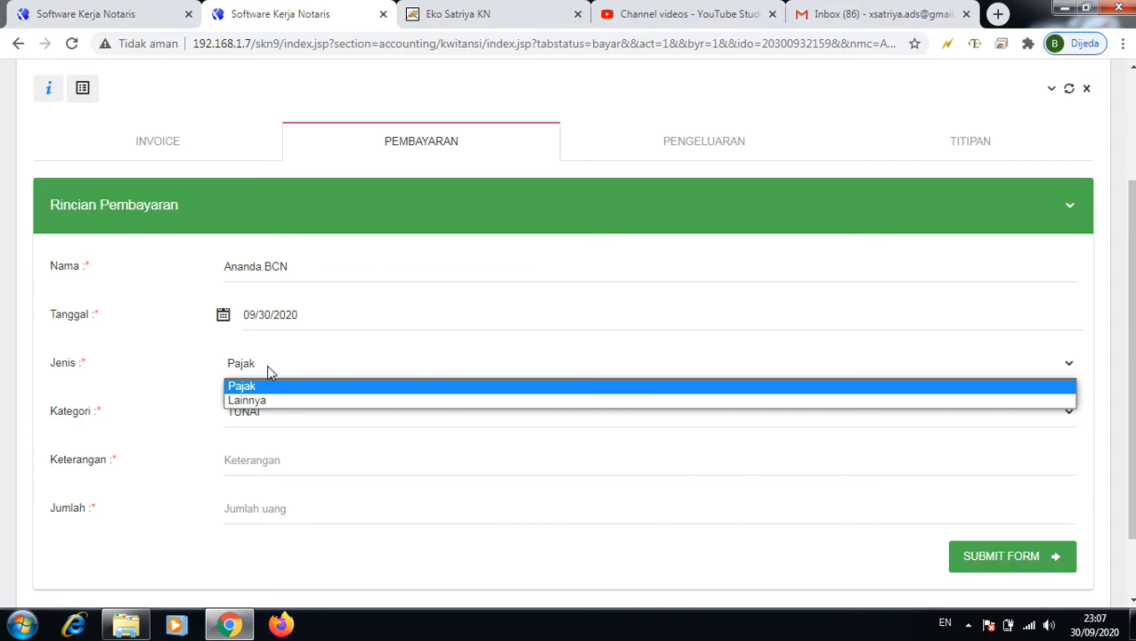
left_click(251, 402)
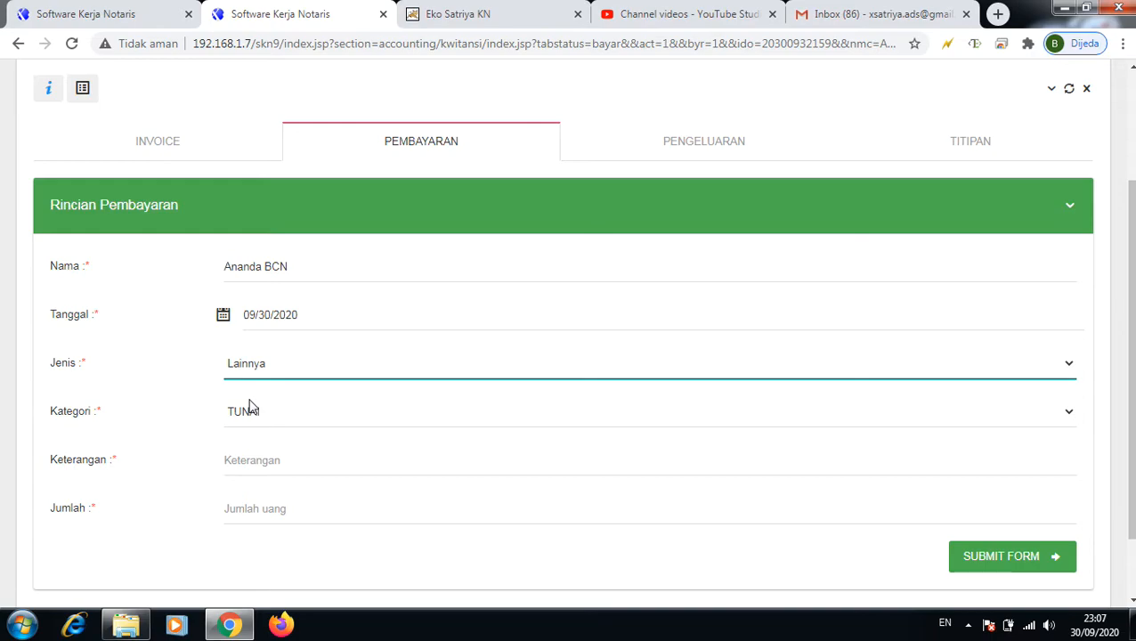
left_click(269, 369)
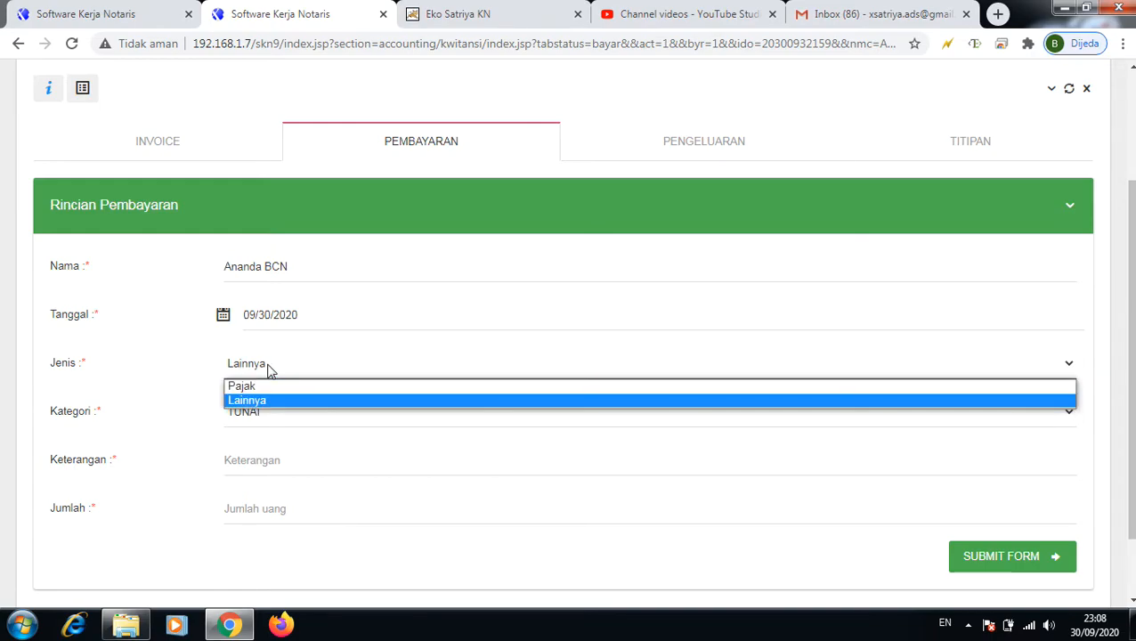
left_click(261, 387)
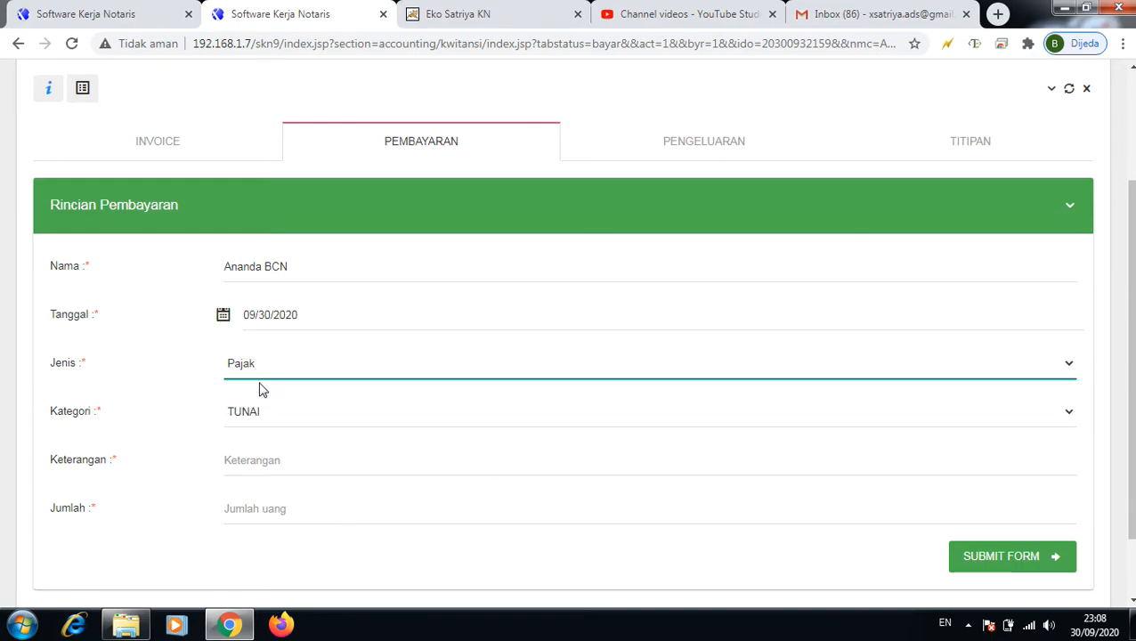
Step: Fill in the payment with the description SSP and an amount of 2,000,000, and submit it
left_click(270, 463)
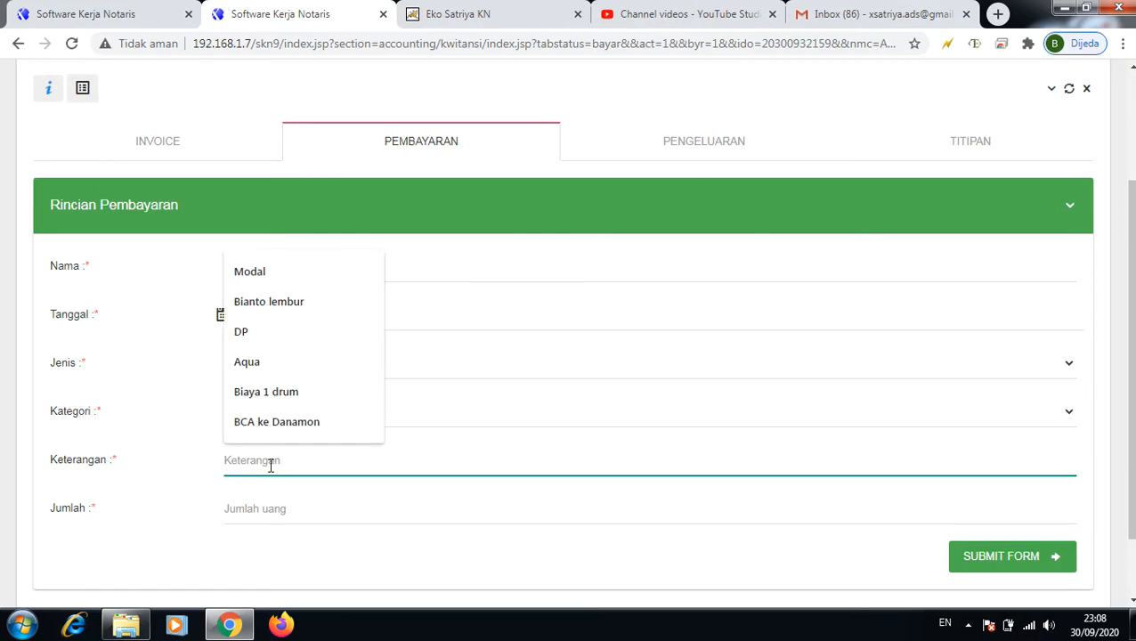
type("SSP")
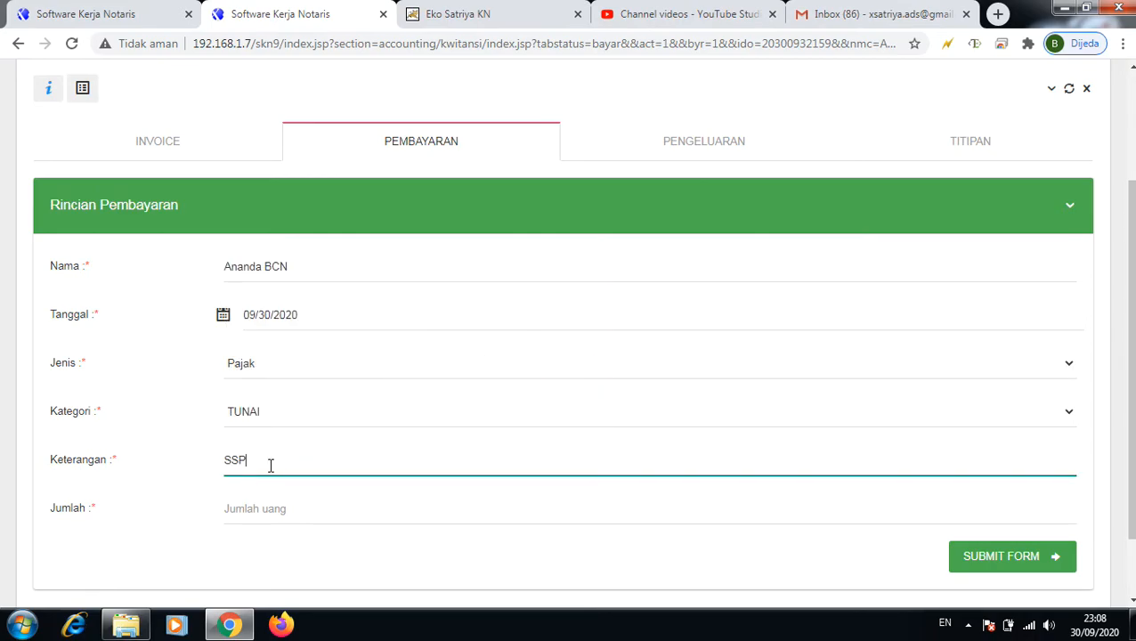
left_click(258, 503)
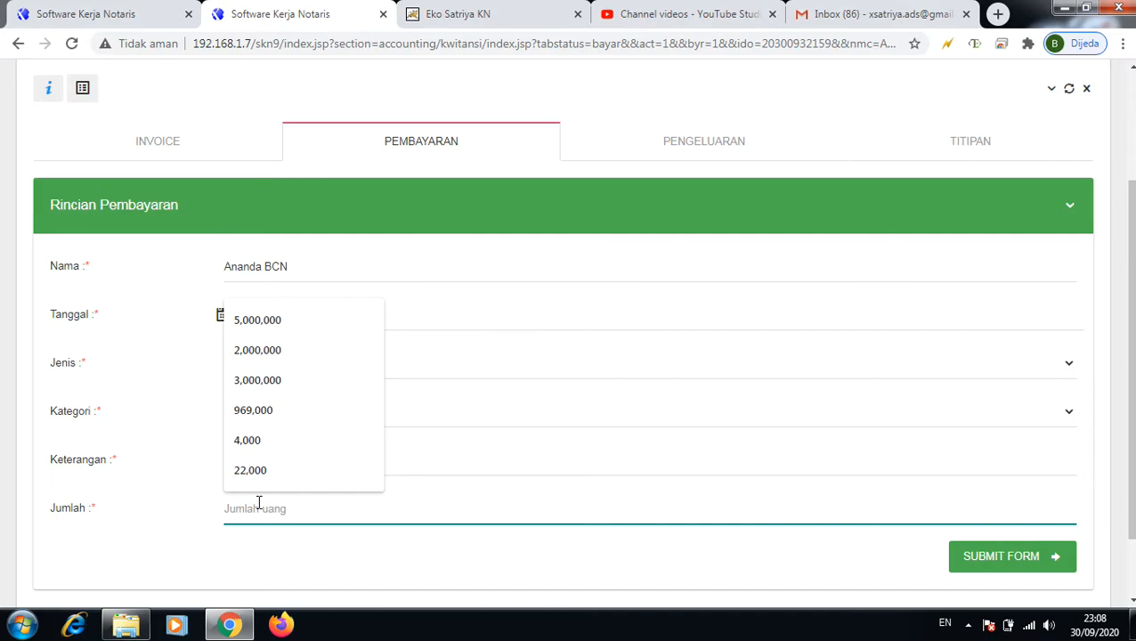
type("2000000")
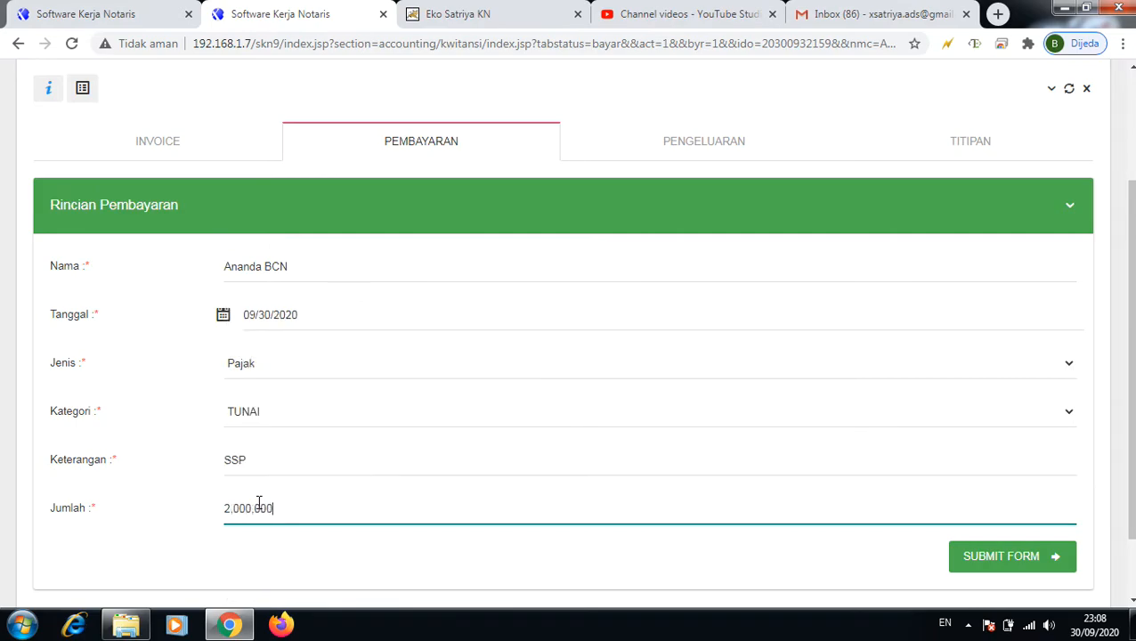
left_click(974, 565)
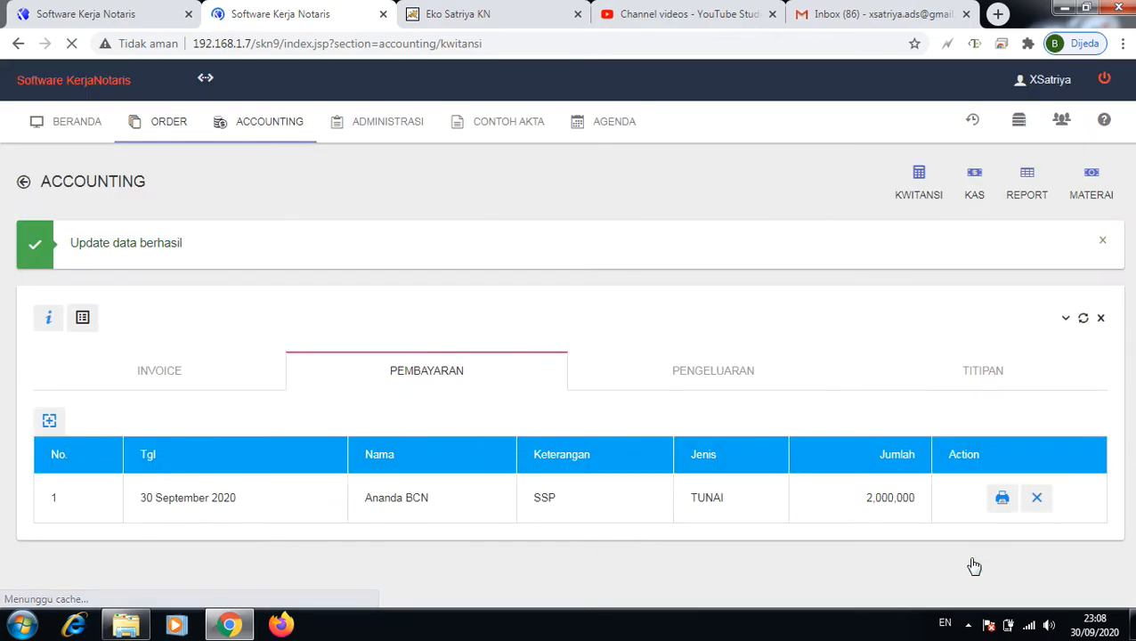
Step: Preview the SSP payment's receipt printout and check the Pembayaran figure in the order's data
left_click(1002, 500)
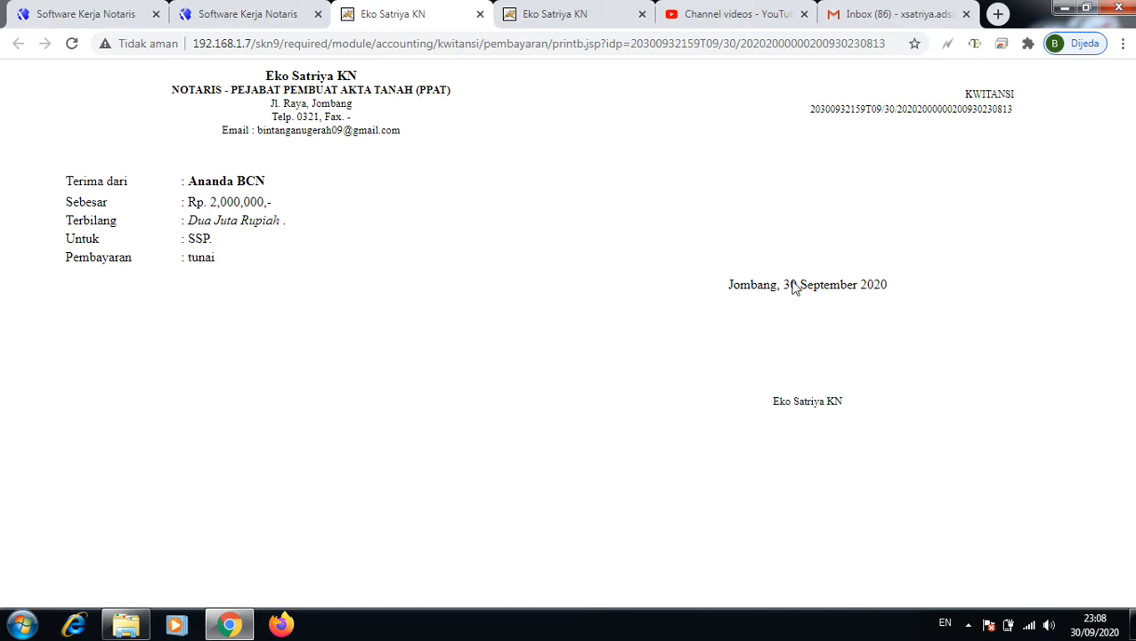
left_click(279, 16)
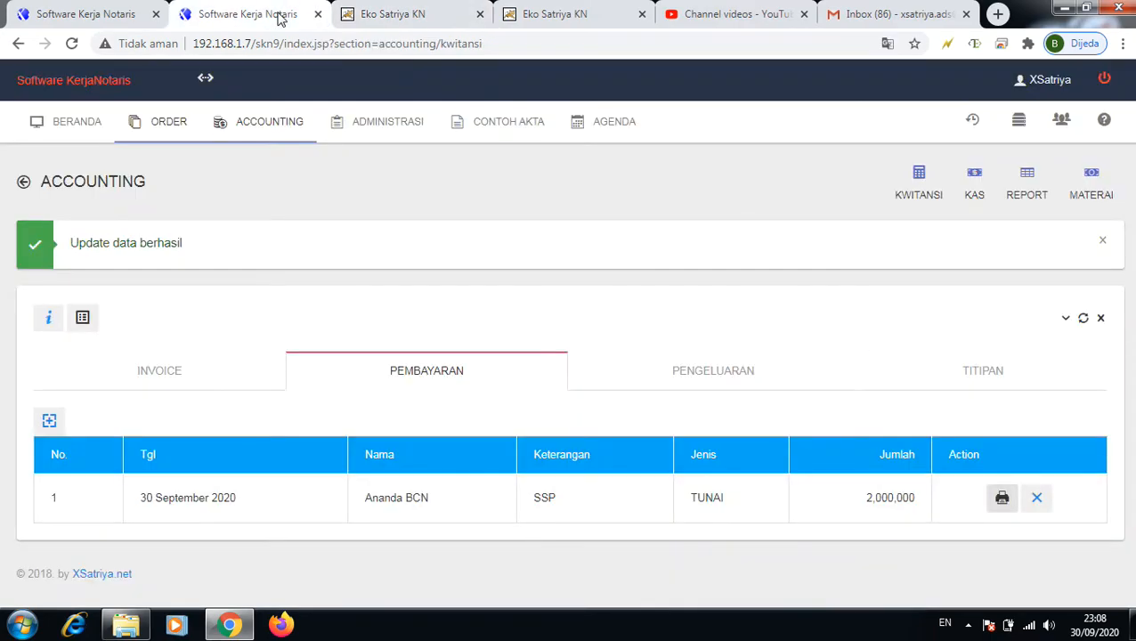
left_click(49, 321)
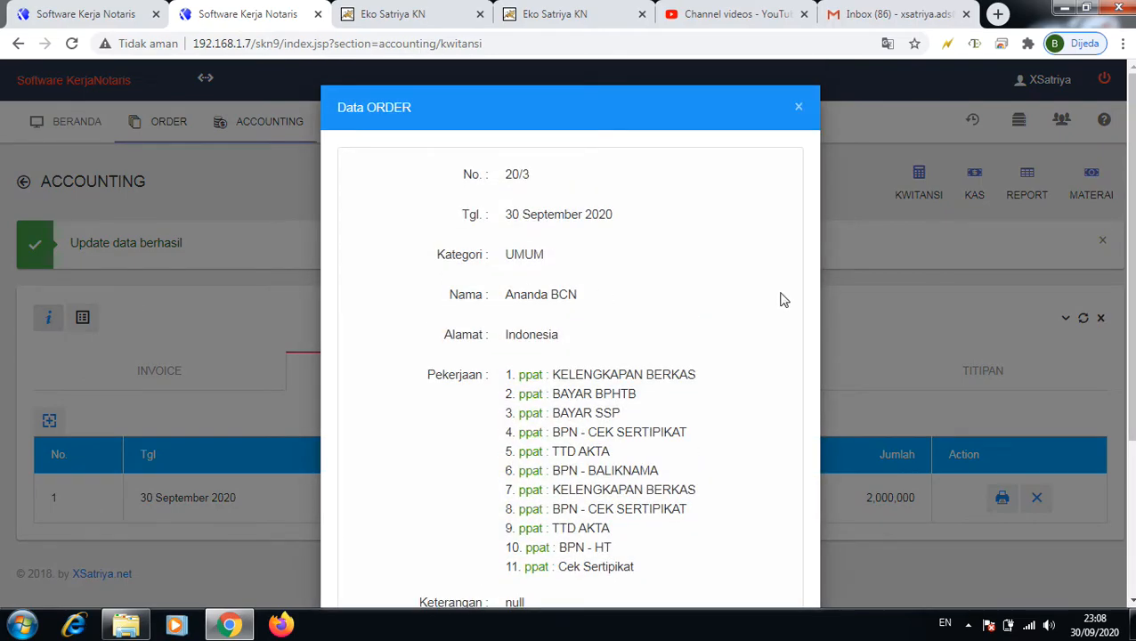
left_click_drag(1131, 236, 1123, 390)
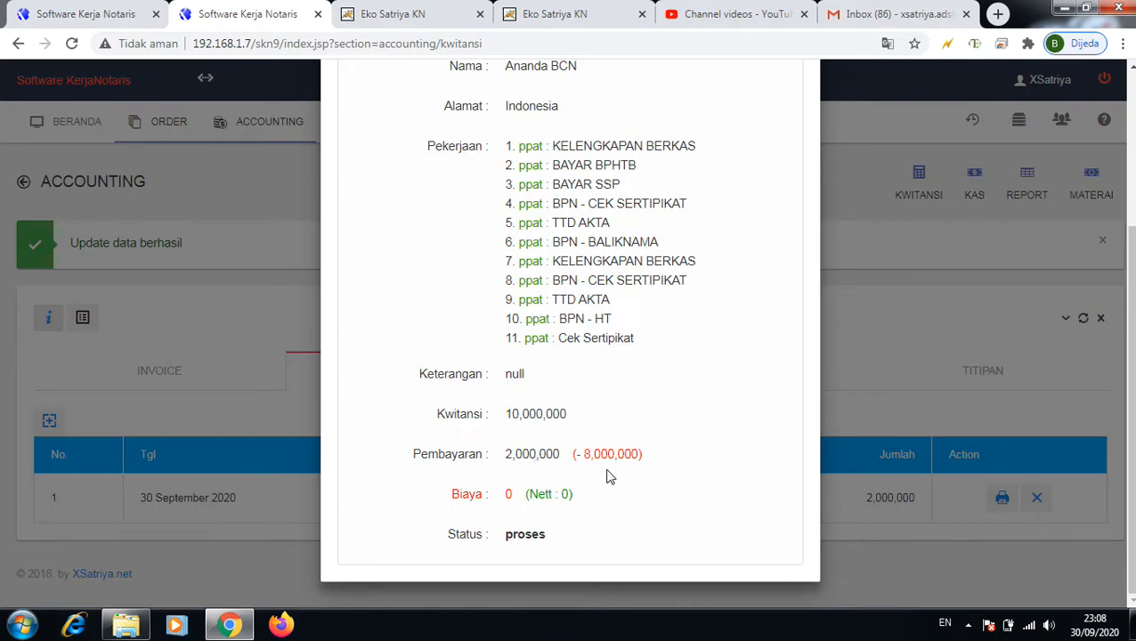
left_click(902, 330)
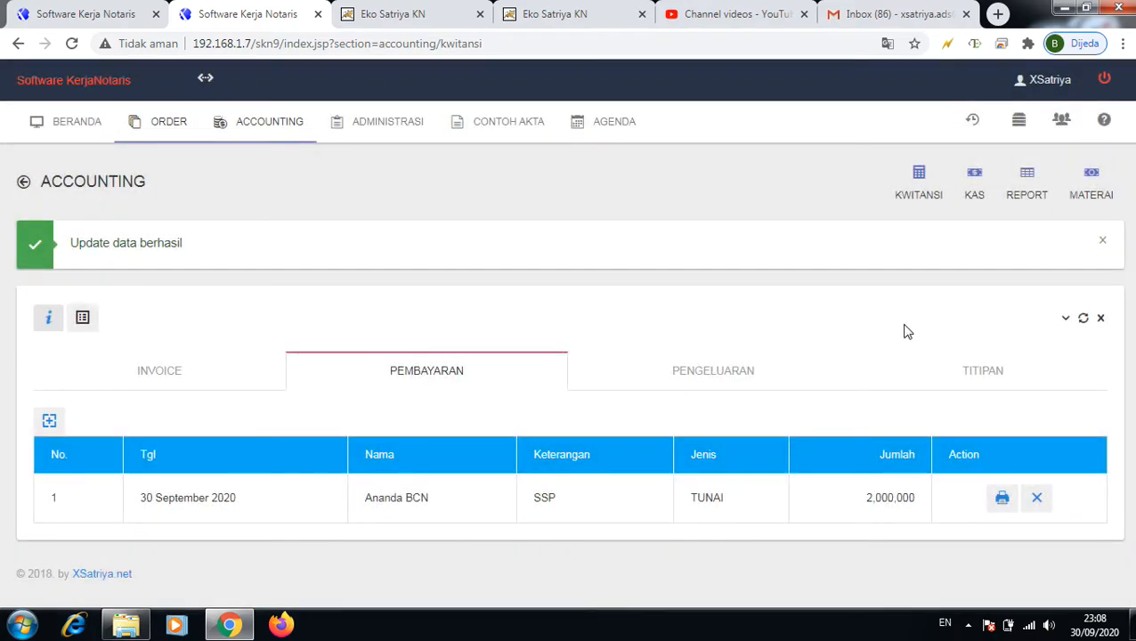
Step: Check the order's Pembayaran column in the Order - Kwitansi overview and start another payment for the same order
left_click(922, 205)
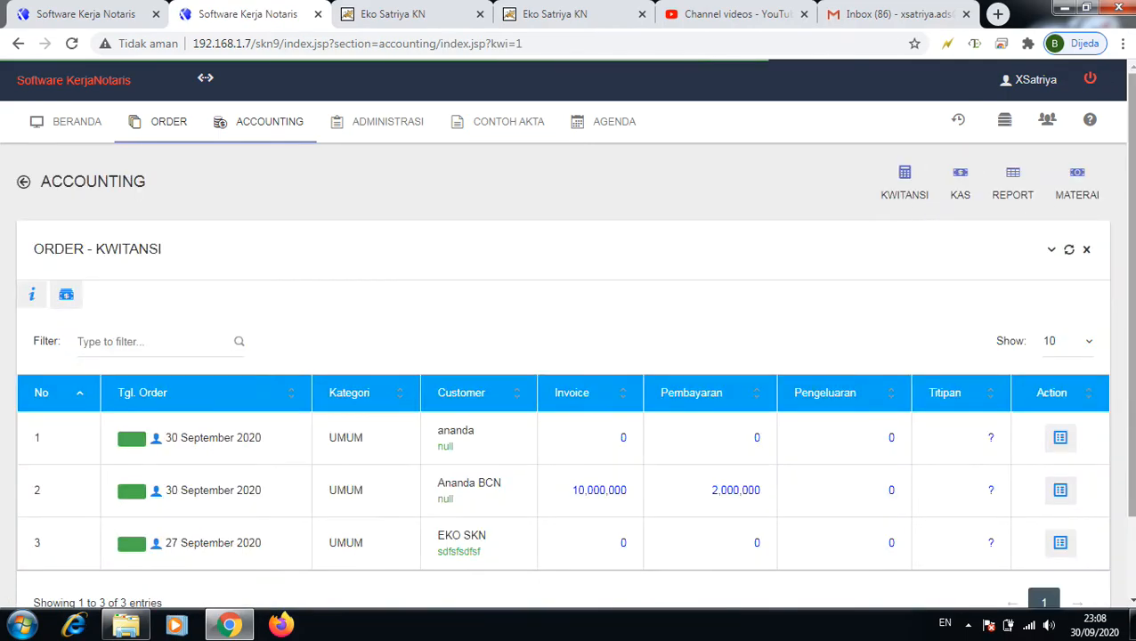
left_click_drag(1131, 221, 1131, 267)
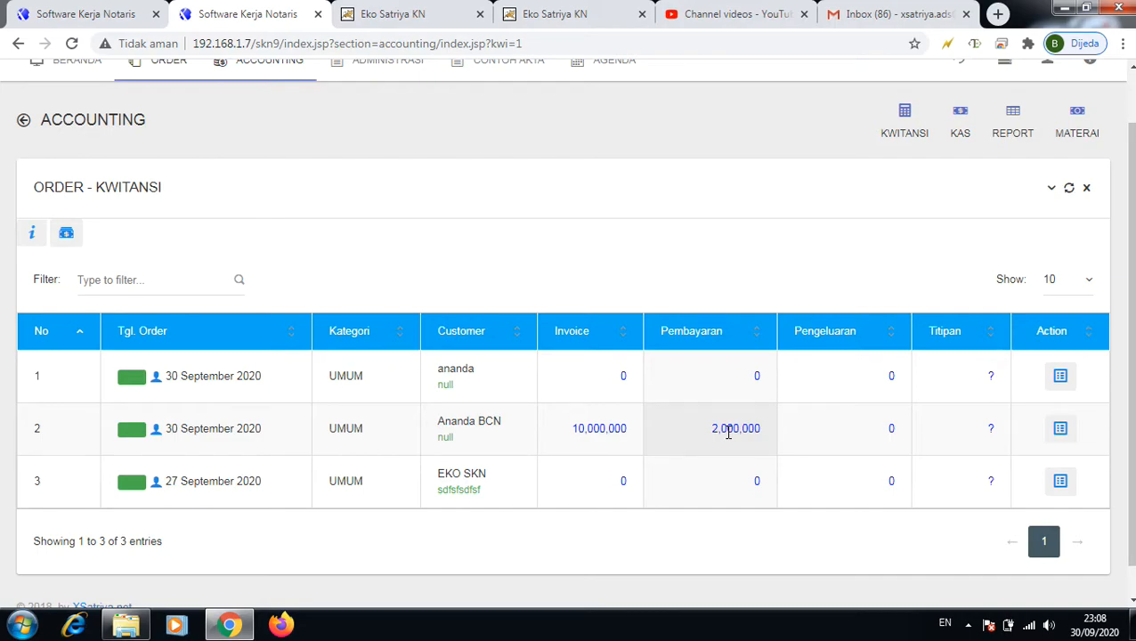
left_click(1063, 430)
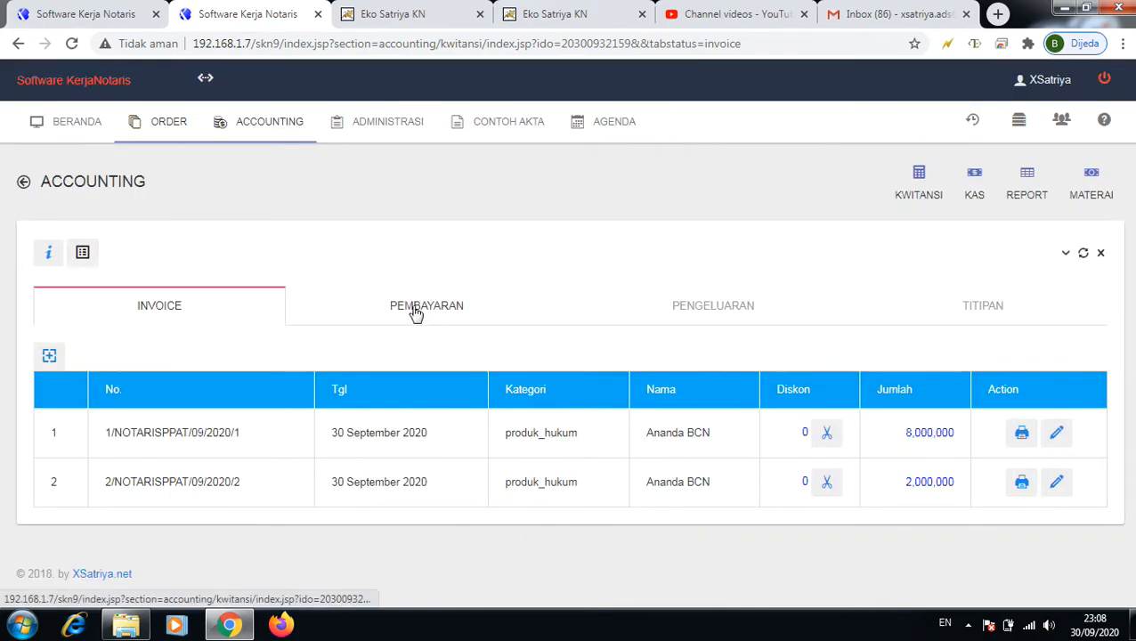
left_click(415, 313)
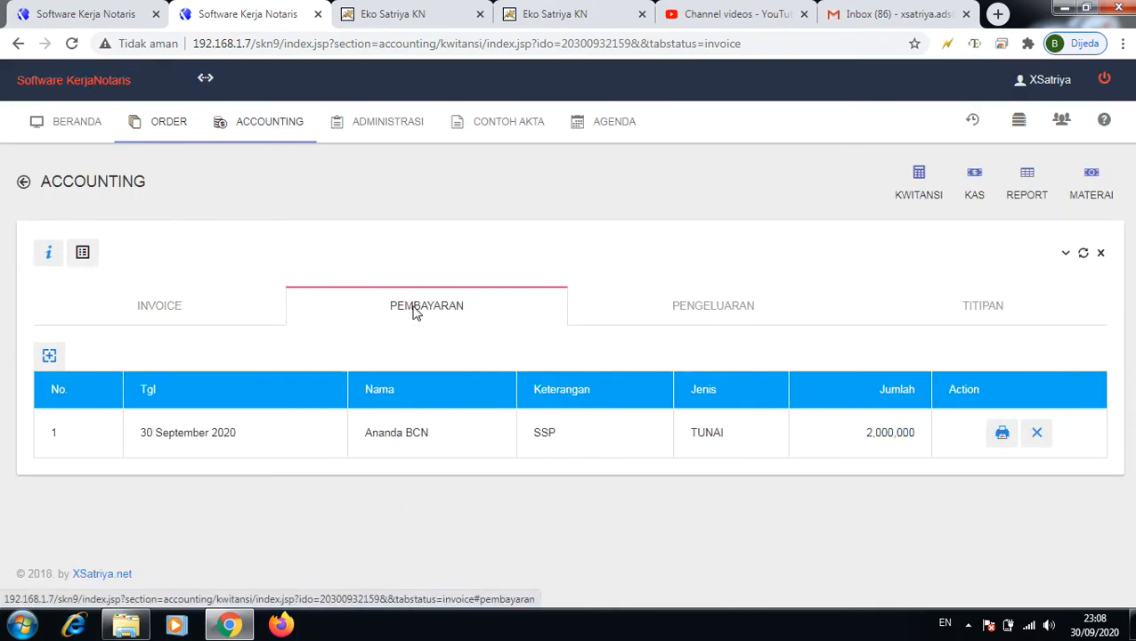
left_click(50, 356)
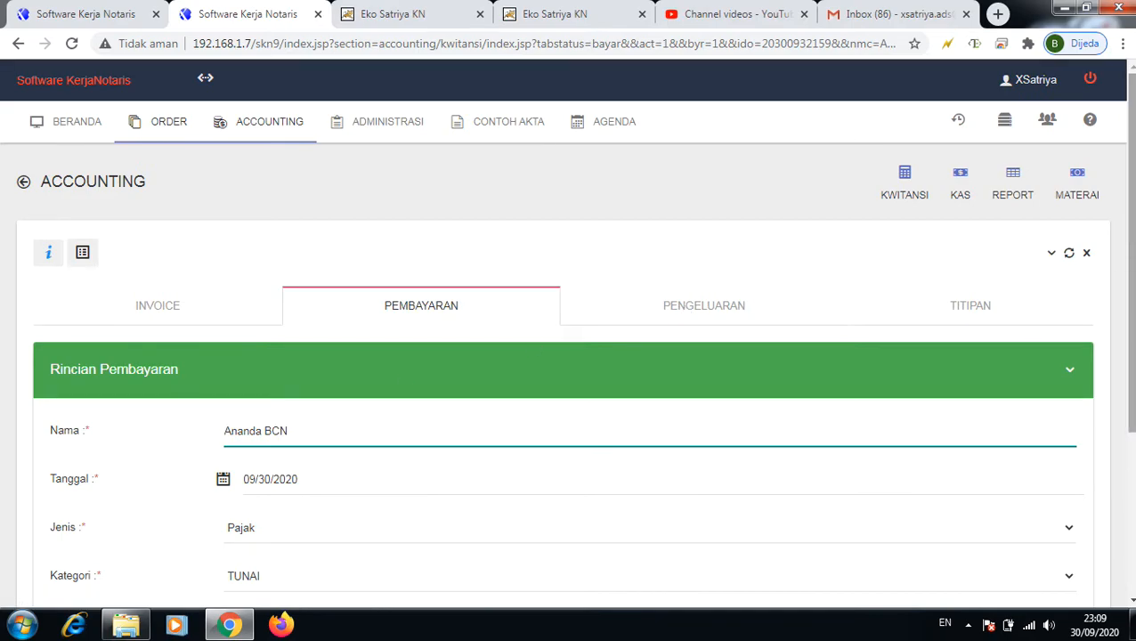
Step: Set the second payment's Jenis to Lainnya and enter DP as its Keterangan
scroll(1126, 293, "down", 1)
left_click_drag(1126, 294, 1120, 363)
left_click(245, 369)
left_click(248, 397)
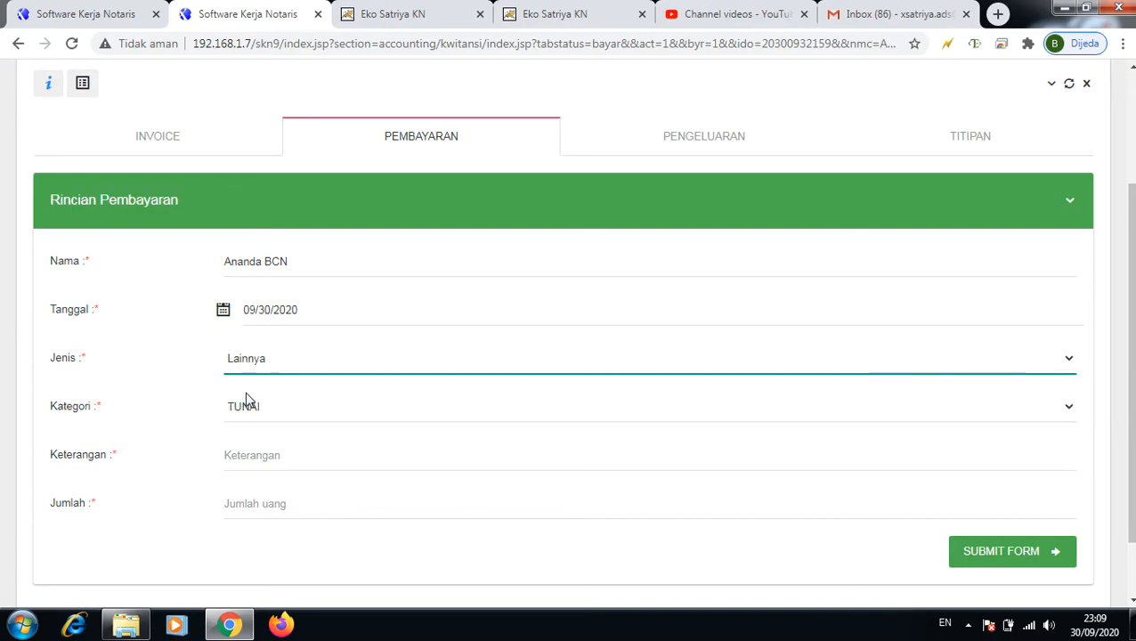
left_click(237, 455)
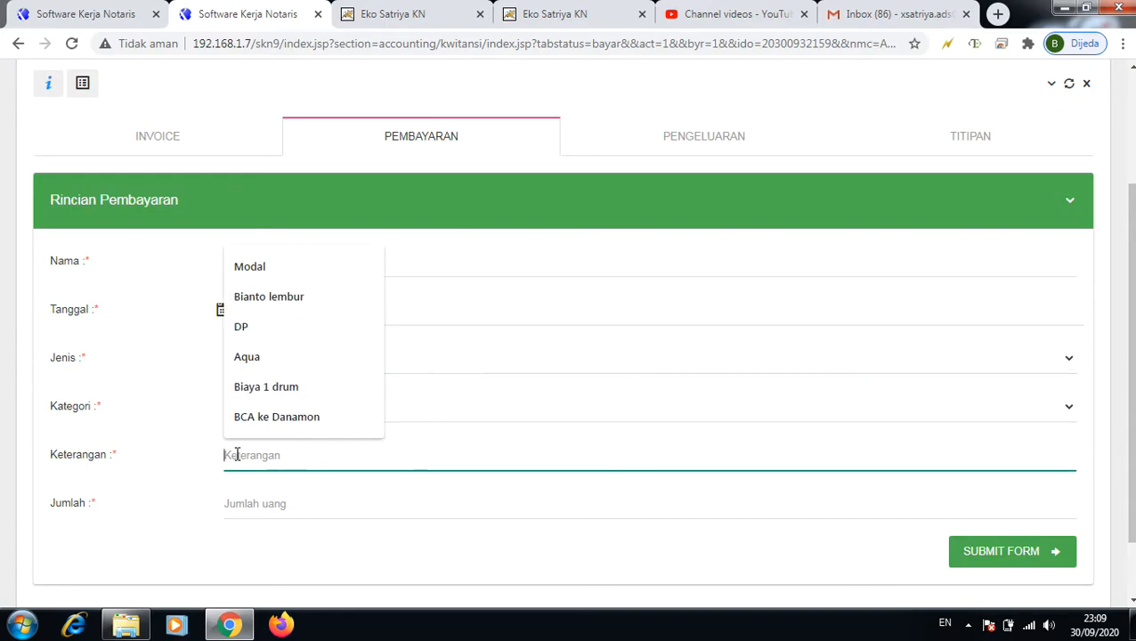
type("DP")
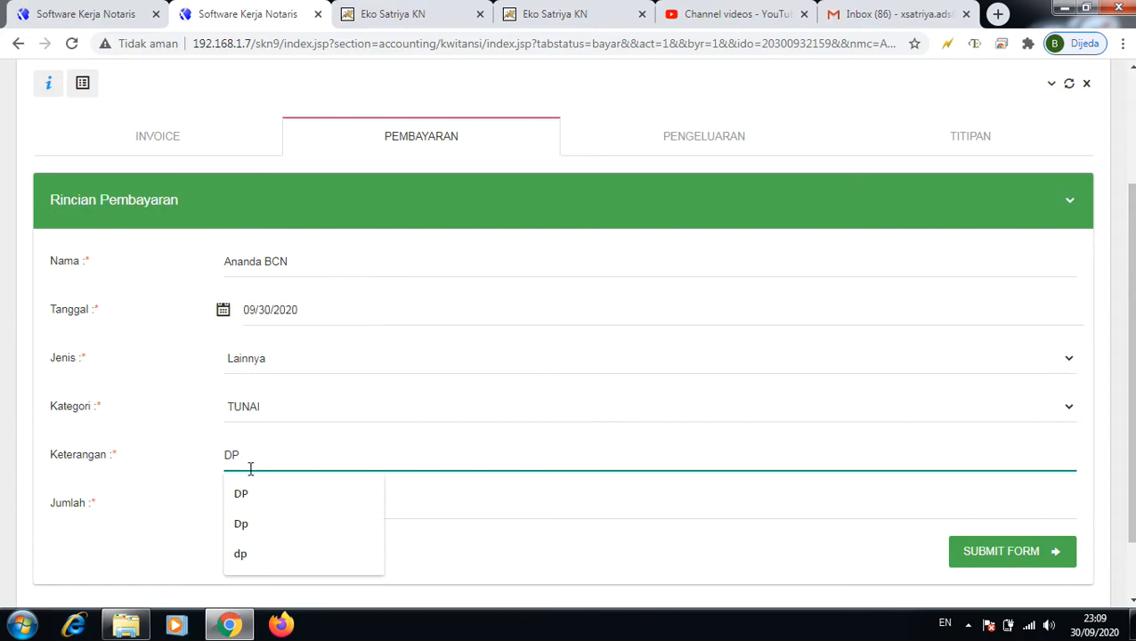
left_click(107, 546)
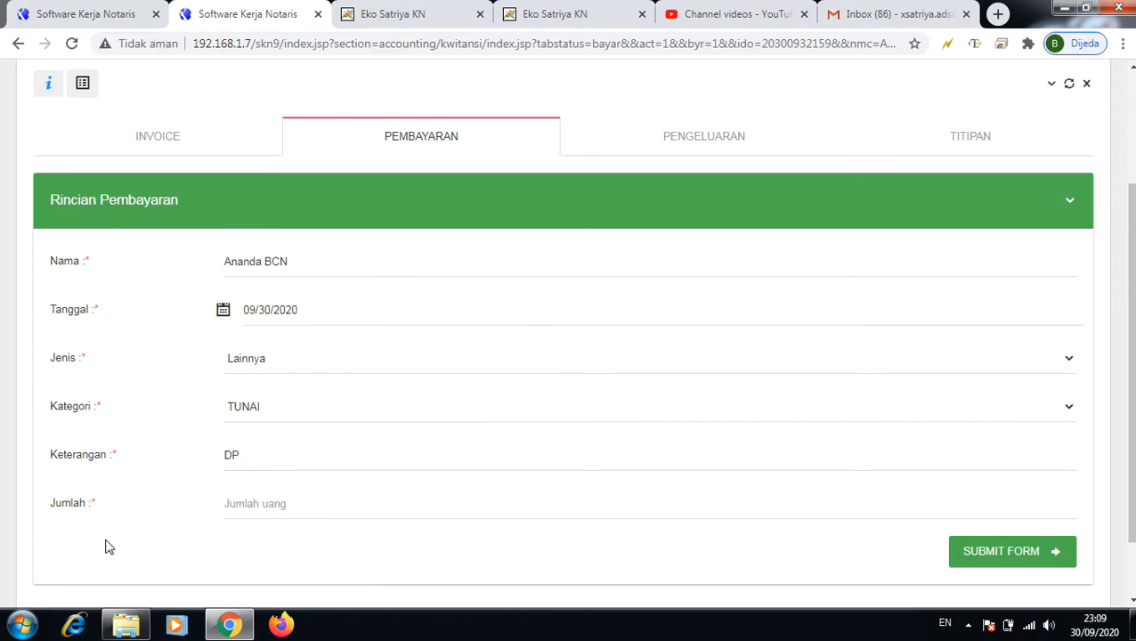
Step: Set the DP payment's Jumlah to 3,000,000 and submit the payment
left_click(239, 505)
type("2,000,000")
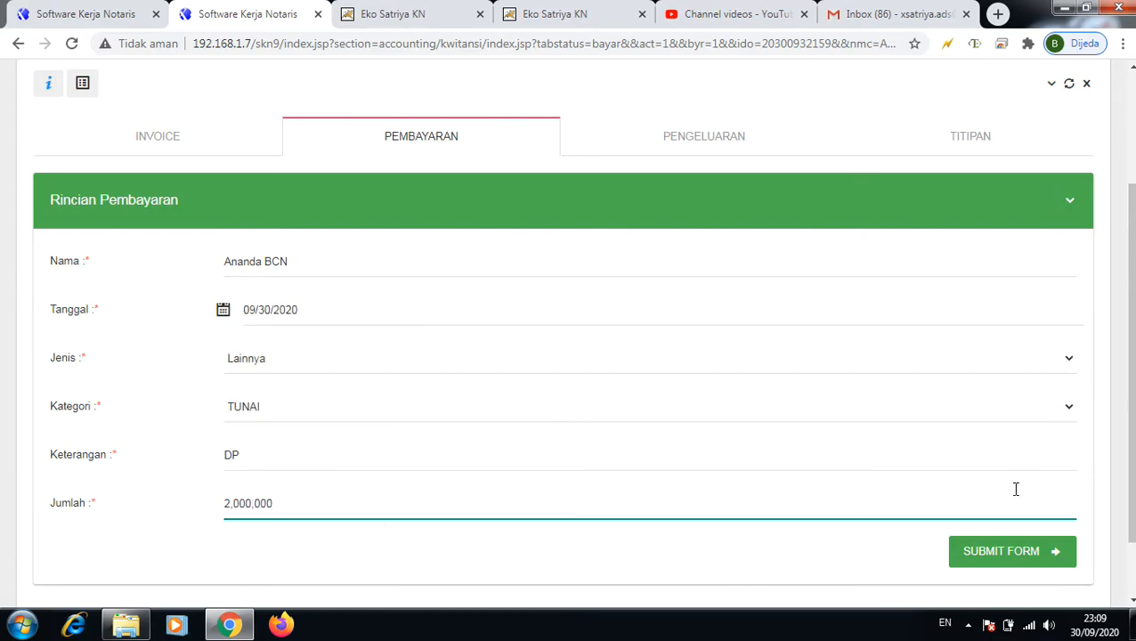
key("BackSpace")
key("BackSpace")
key("BackSpace")
key("BackSpace")
key("BackSpace")
key("BackSpace")
key("BackSpace")
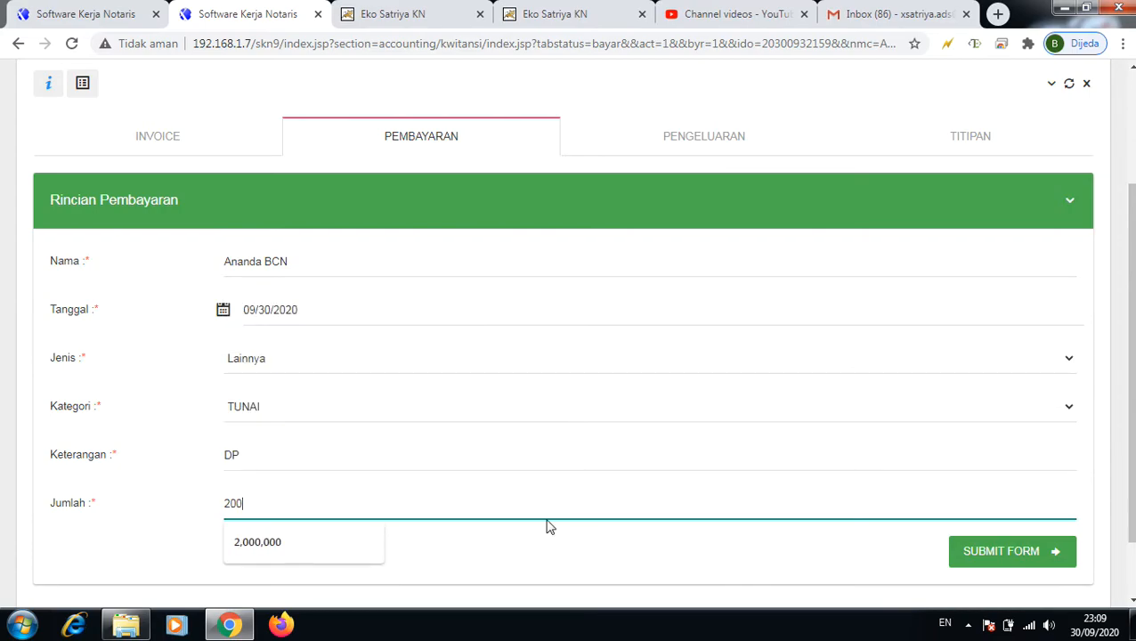
type("3000000")
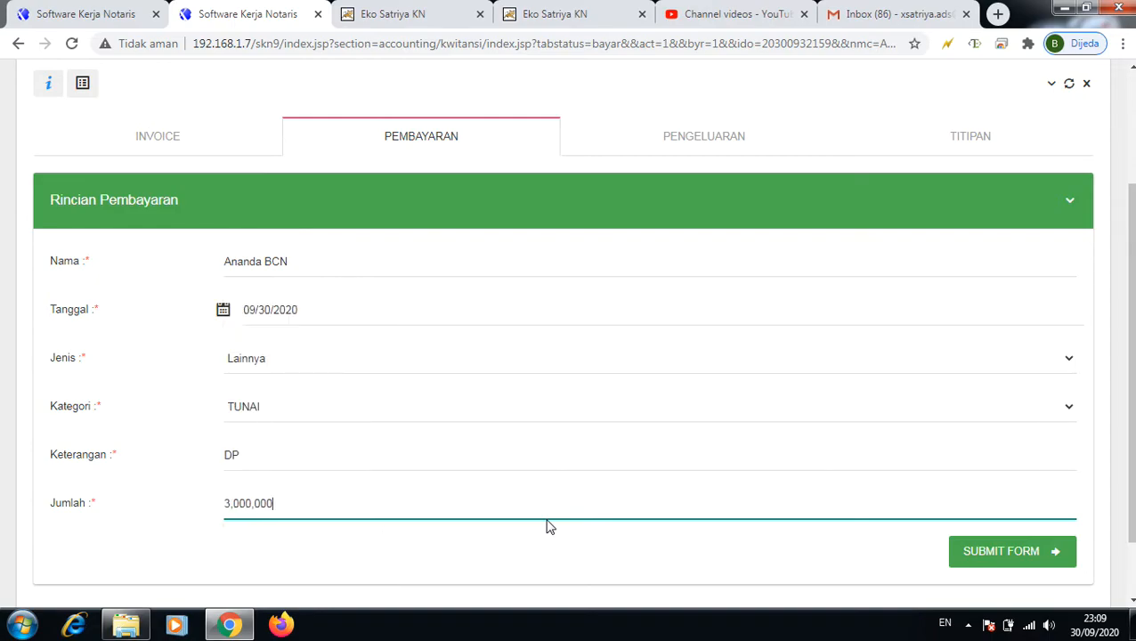
left_click(1000, 563)
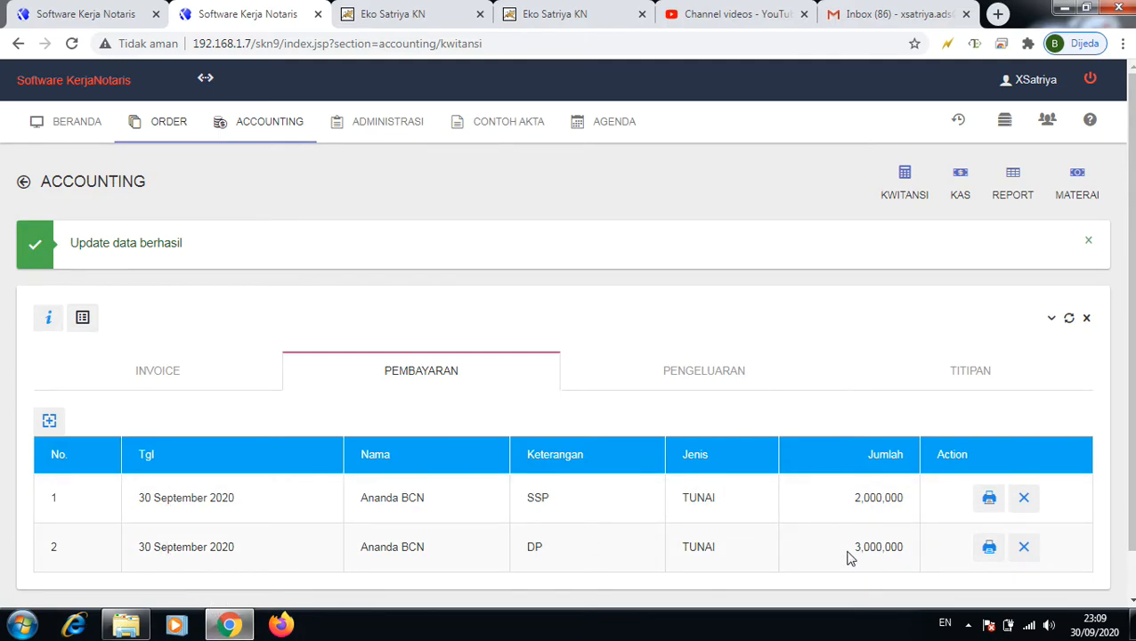
Step: Check the updated Pembayaran total in the order's data and in the Order - Kwitansi overview
left_click_drag(851, 557, 905, 559)
left_click(49, 318)
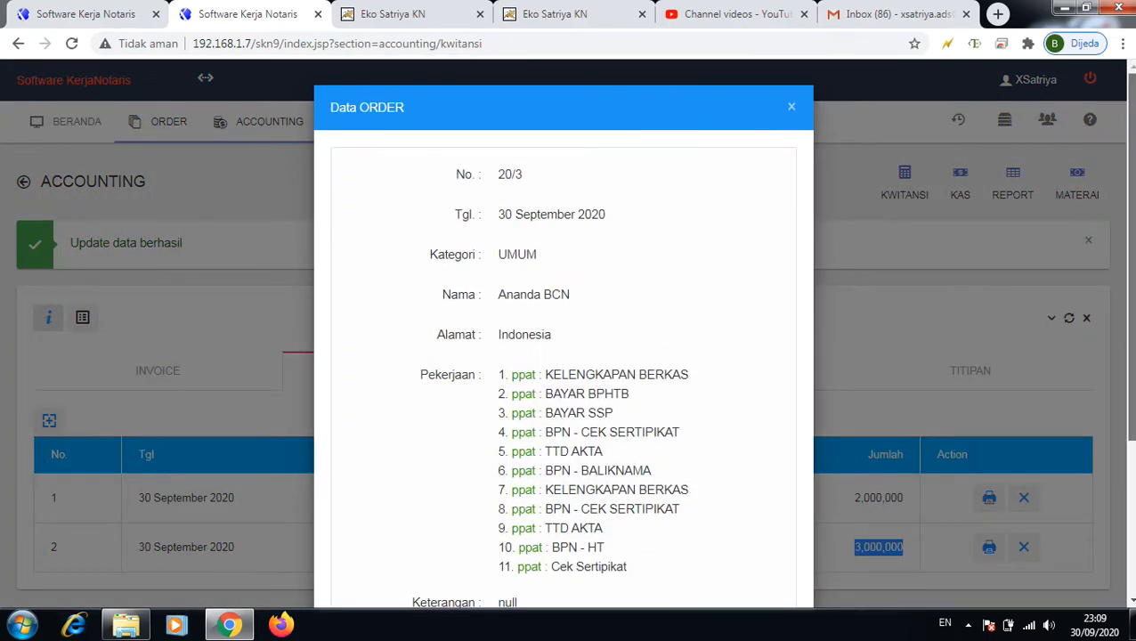
scroll(1120, 372, "down", 2)
scroll(1119, 372, "down", 1)
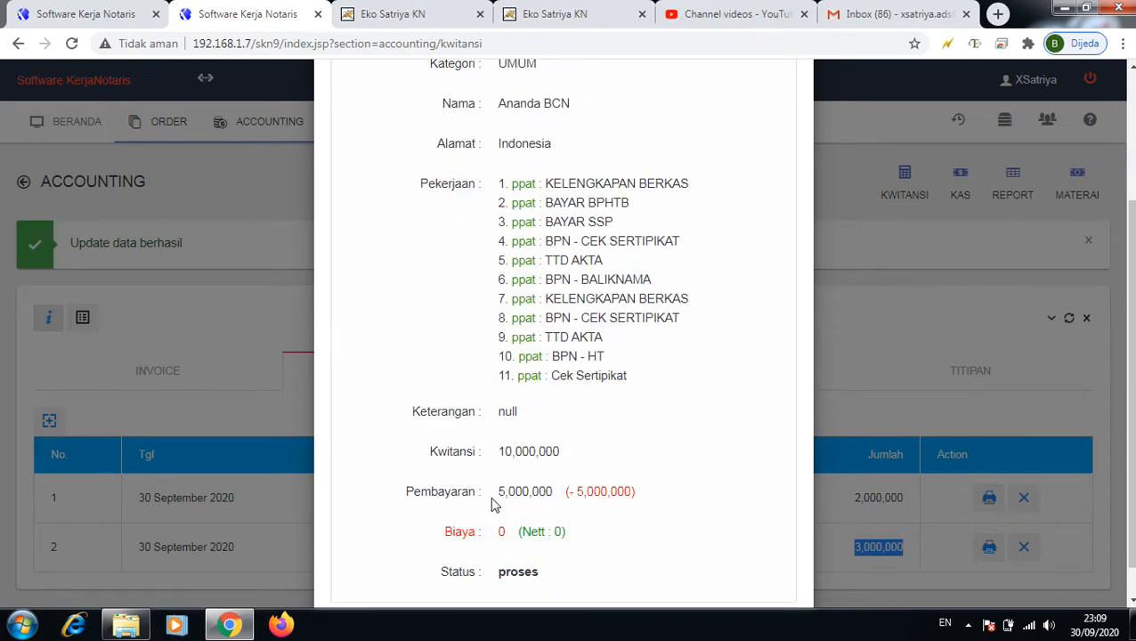
left_click(887, 327)
left_click(908, 203)
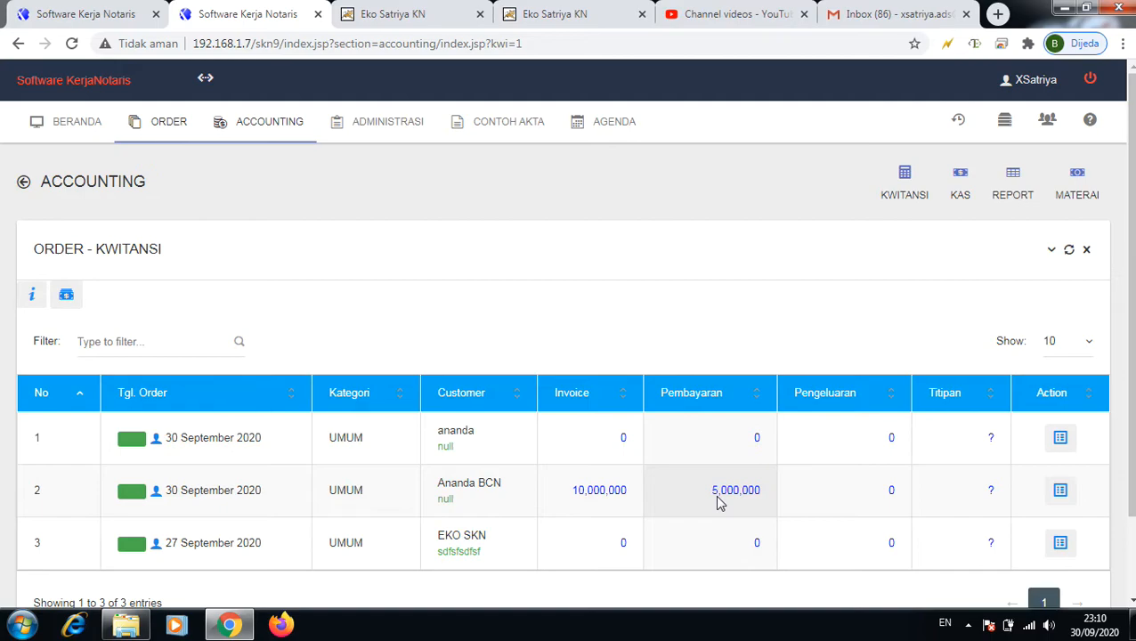
Step: Reopen the Order - Kwitansi overview and filter it by the first letters of the customer's name
left_click(265, 123)
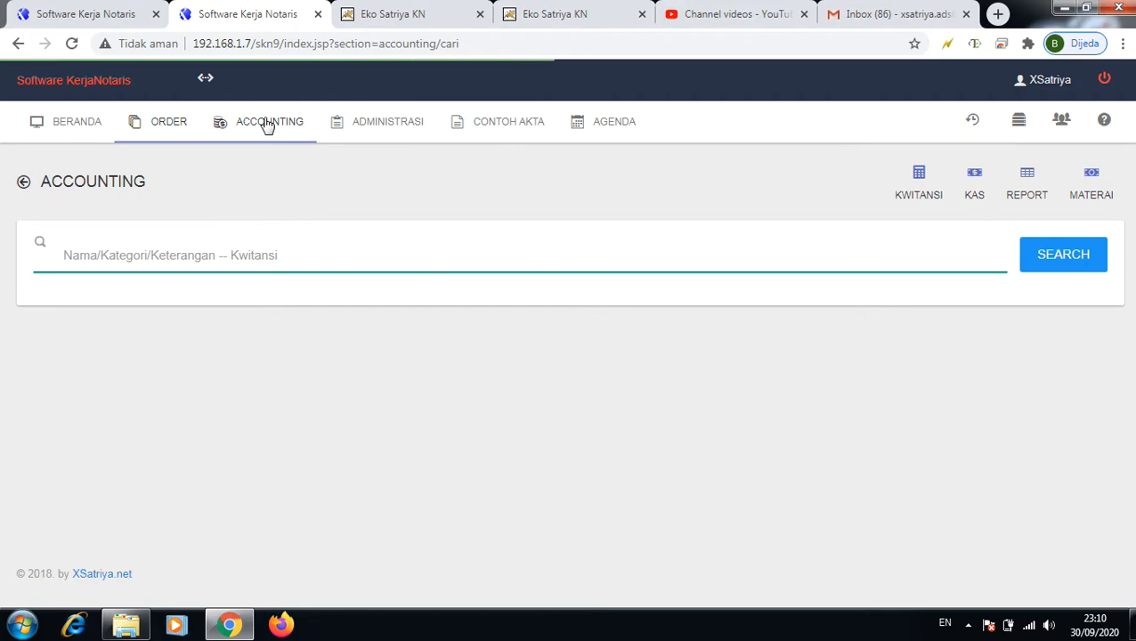
left_click(926, 196)
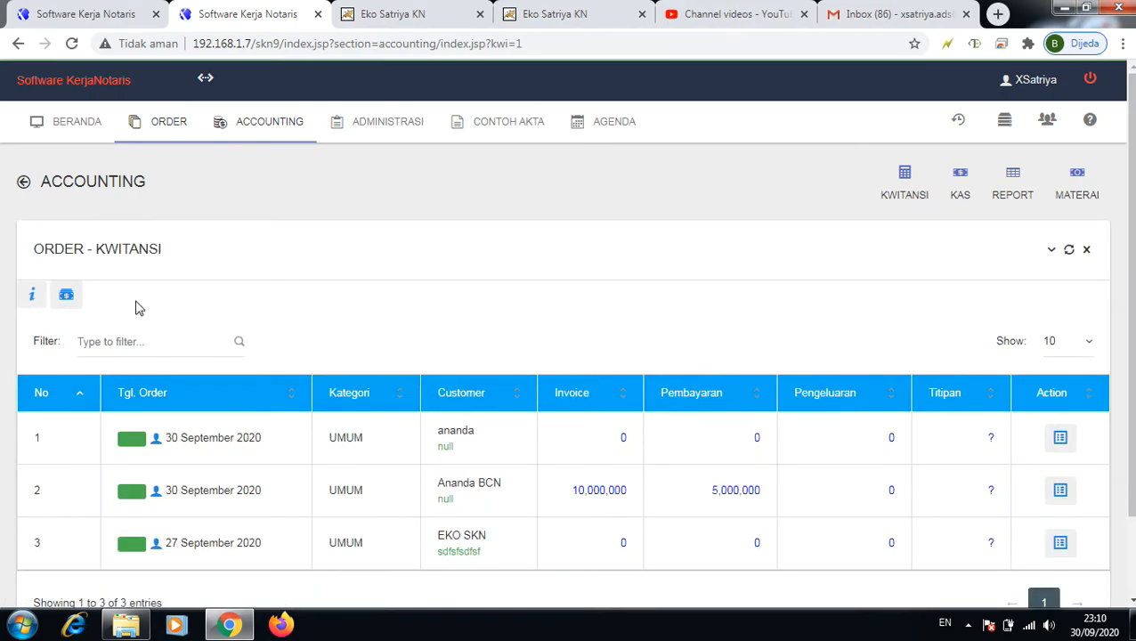
left_click(135, 332)
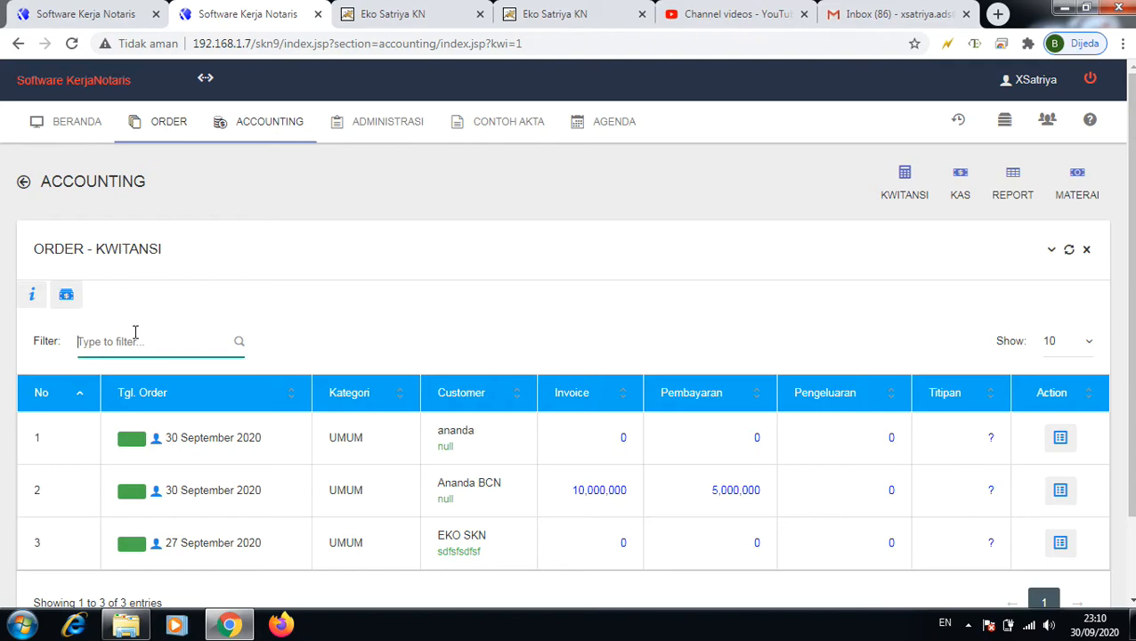
type("anan")
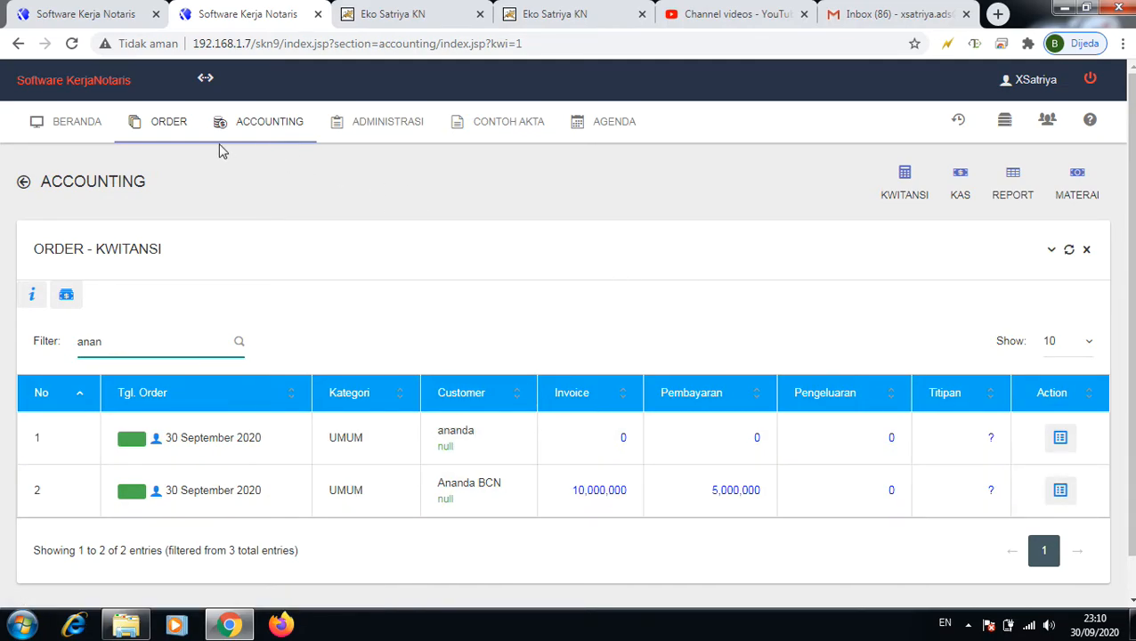
Step: Search the accounting records for the customer's name and open the kwitansi details of the order with the 10,000,000 invoice
left_click(285, 122)
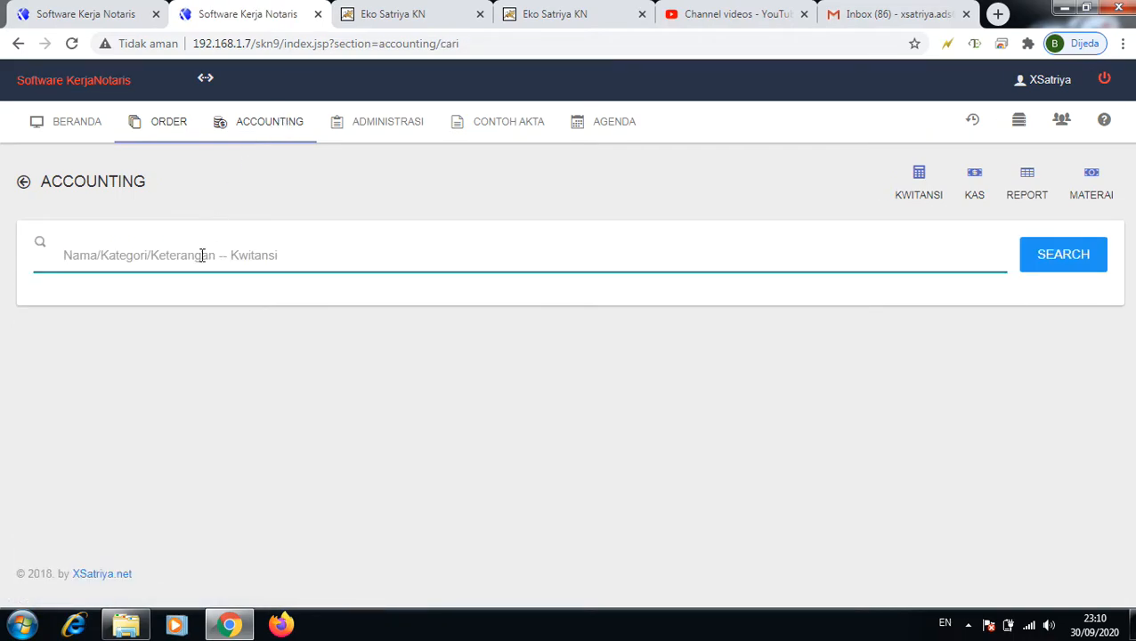
left_click(203, 256)
type("ananda")
key("Return")
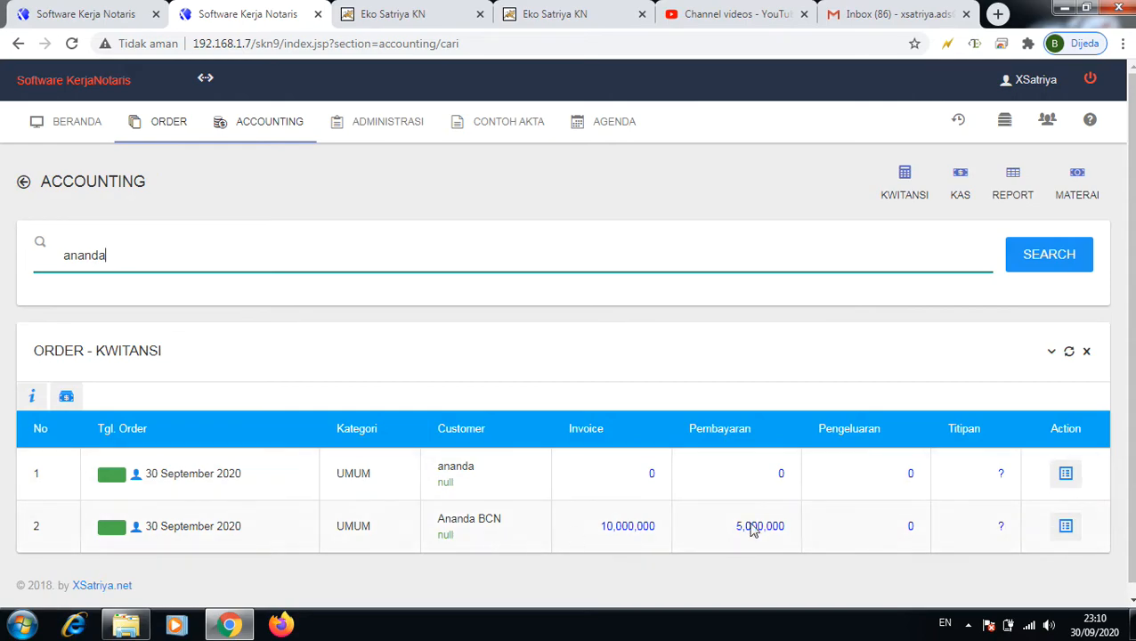
left_click(1065, 526)
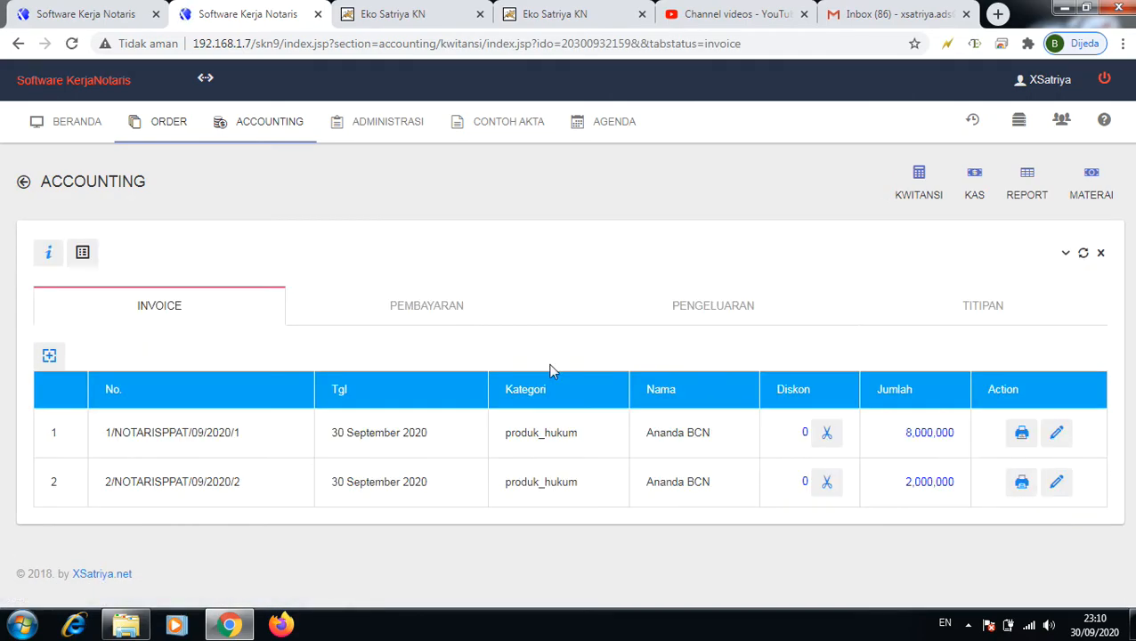
left_click(48, 358)
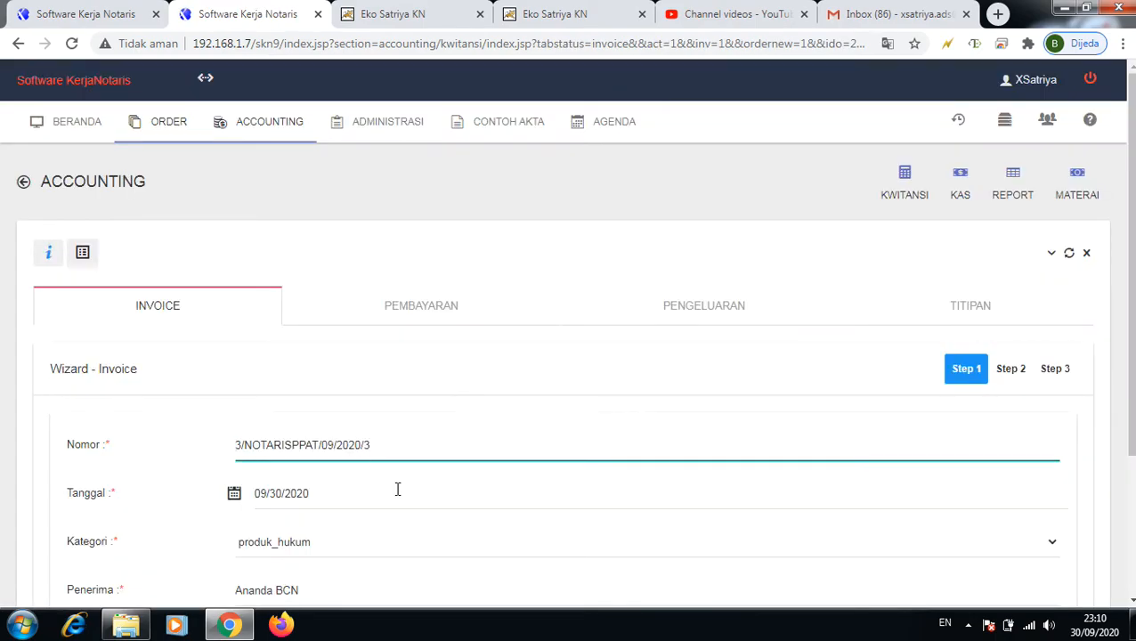
left_click(406, 310)
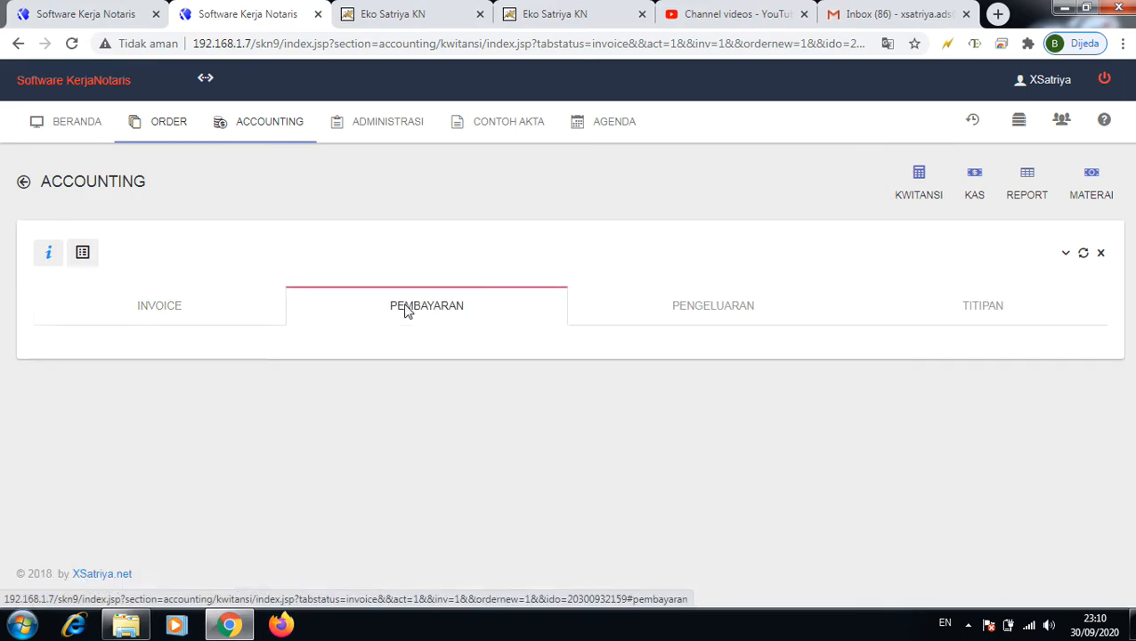
left_click(82, 258)
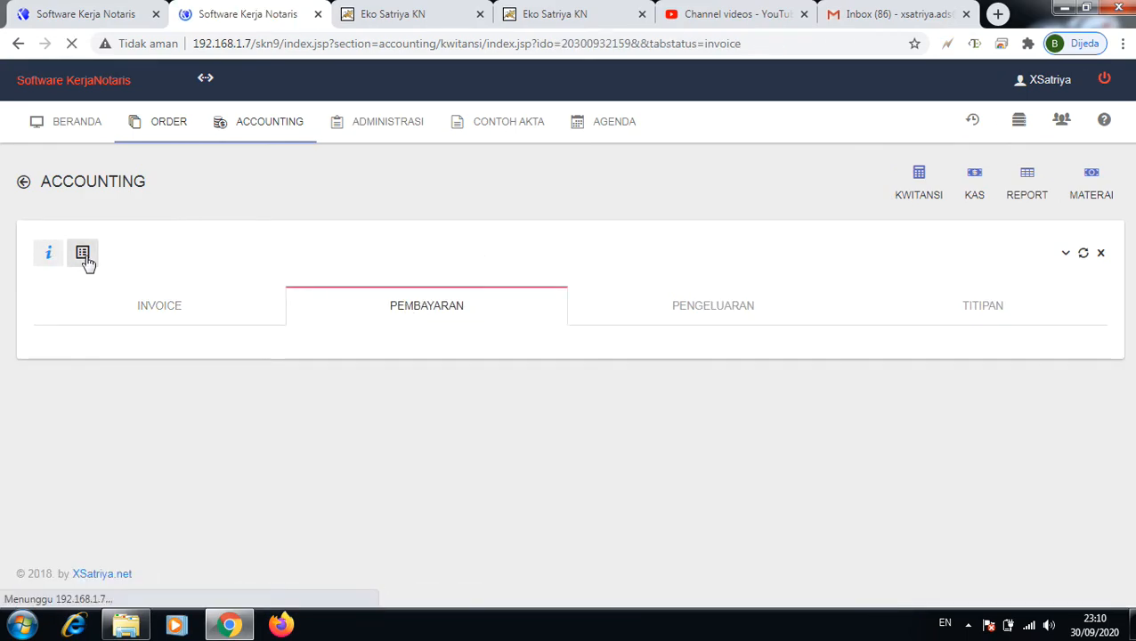
Step: Start a third payment for the order and enter Bayar 2 as its Keterangan
left_click(396, 313)
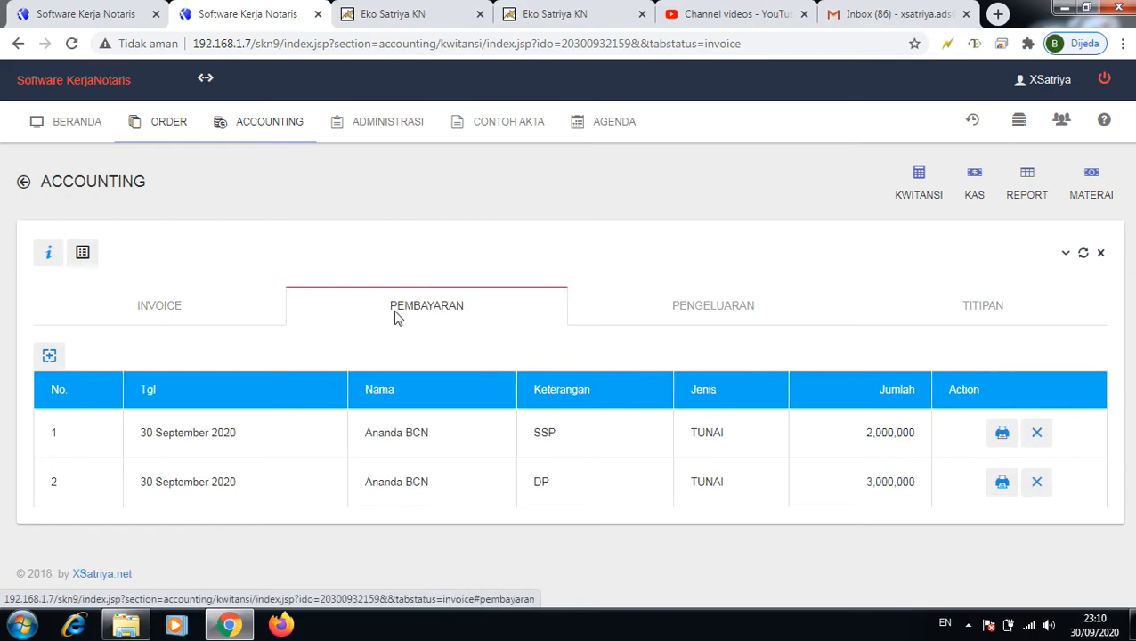
left_click(50, 357)
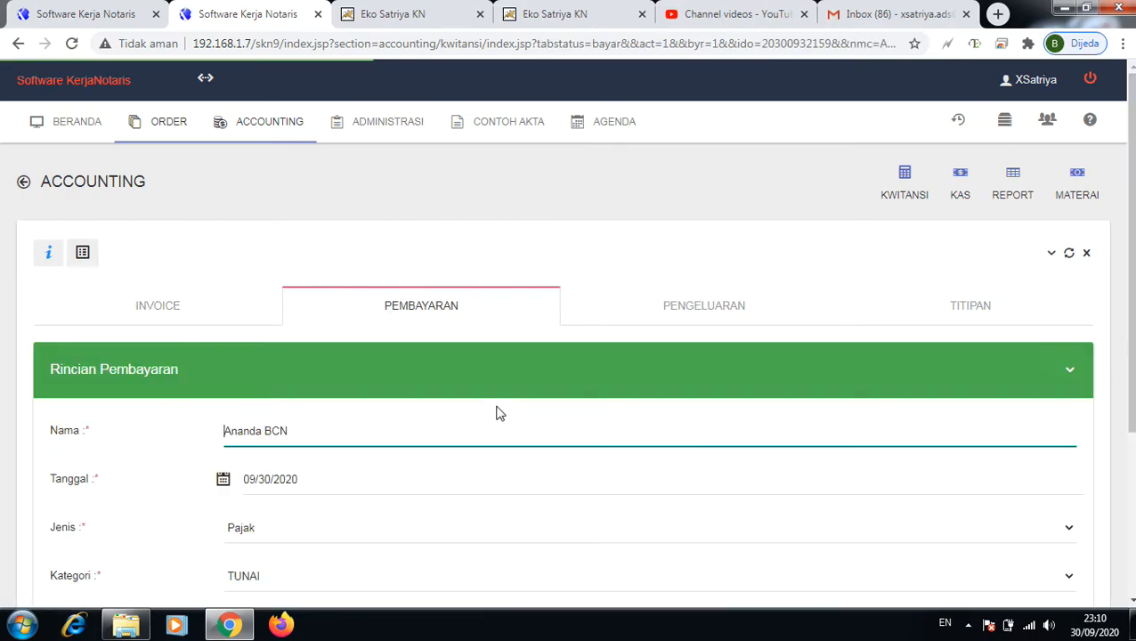
left_click_drag(1133, 257, 1133, 418)
left_click(308, 375)
type("Bayar")
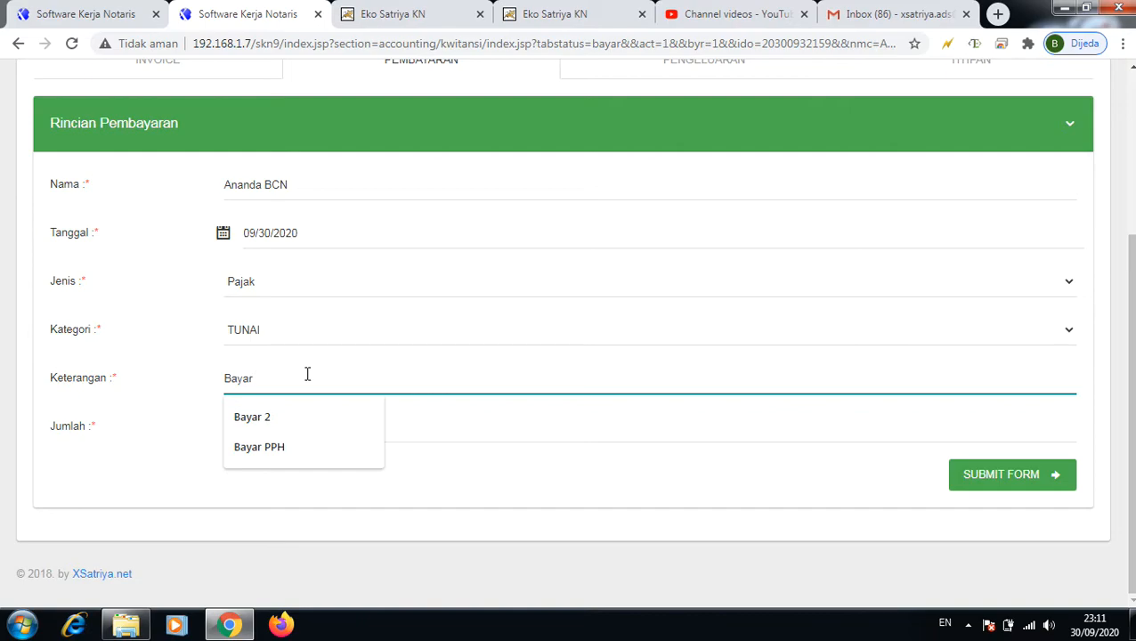
type(" 2")
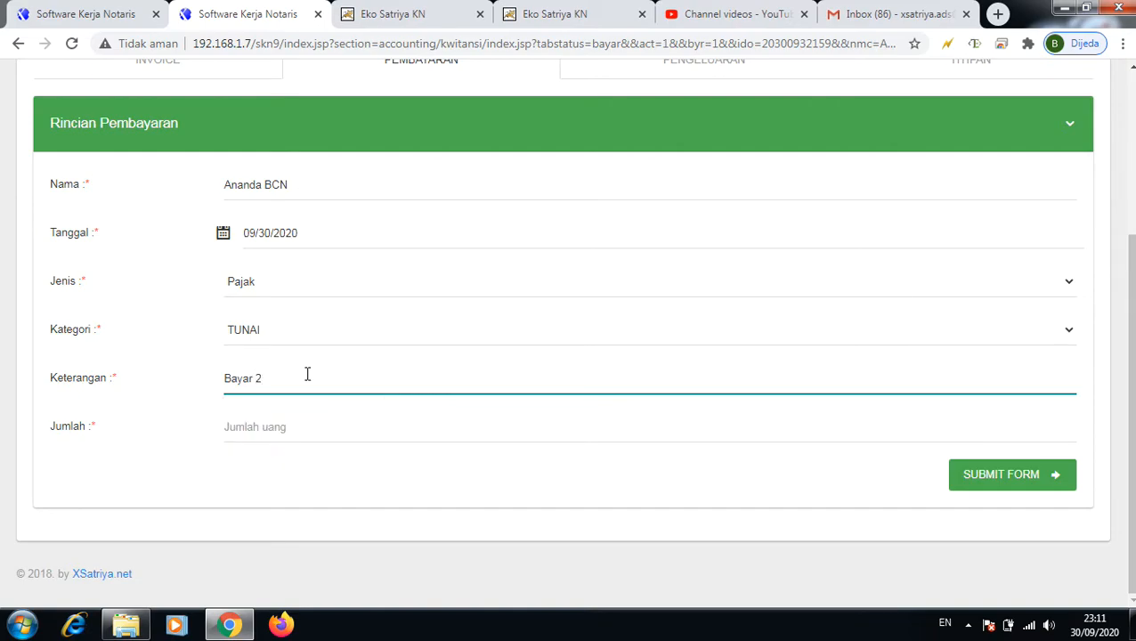
Step: Set the Bayar 2 payment's Jenis to Lainnya and its Jumlah to 1,000,000, and submit the payment
left_click(253, 280)
left_click(252, 319)
left_click(247, 329)
left_click(248, 330)
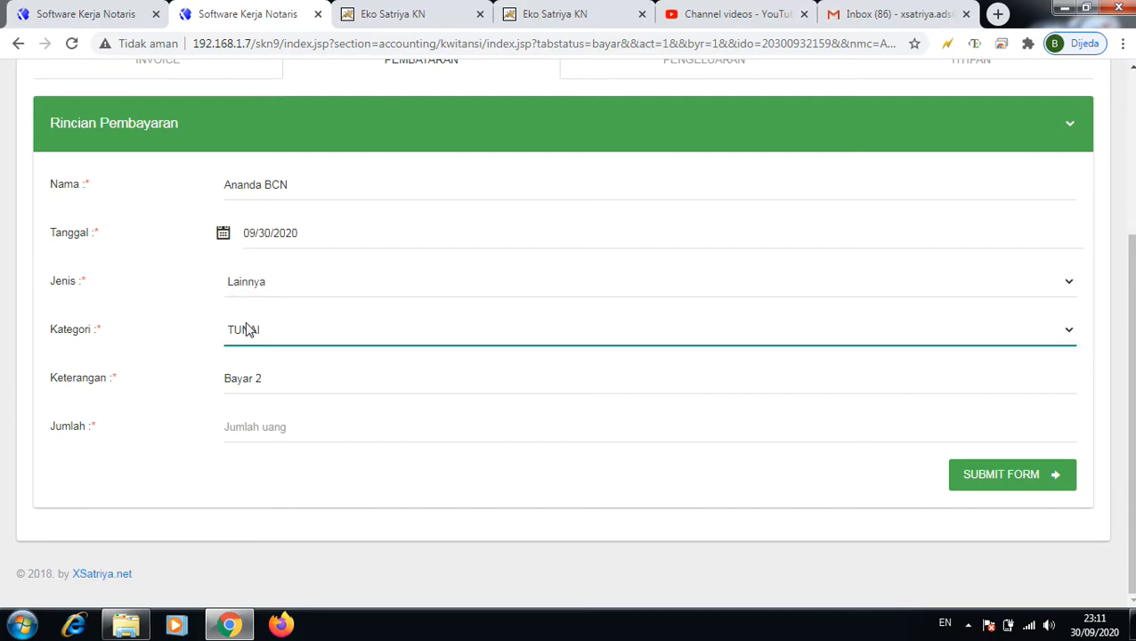
left_click(239, 433)
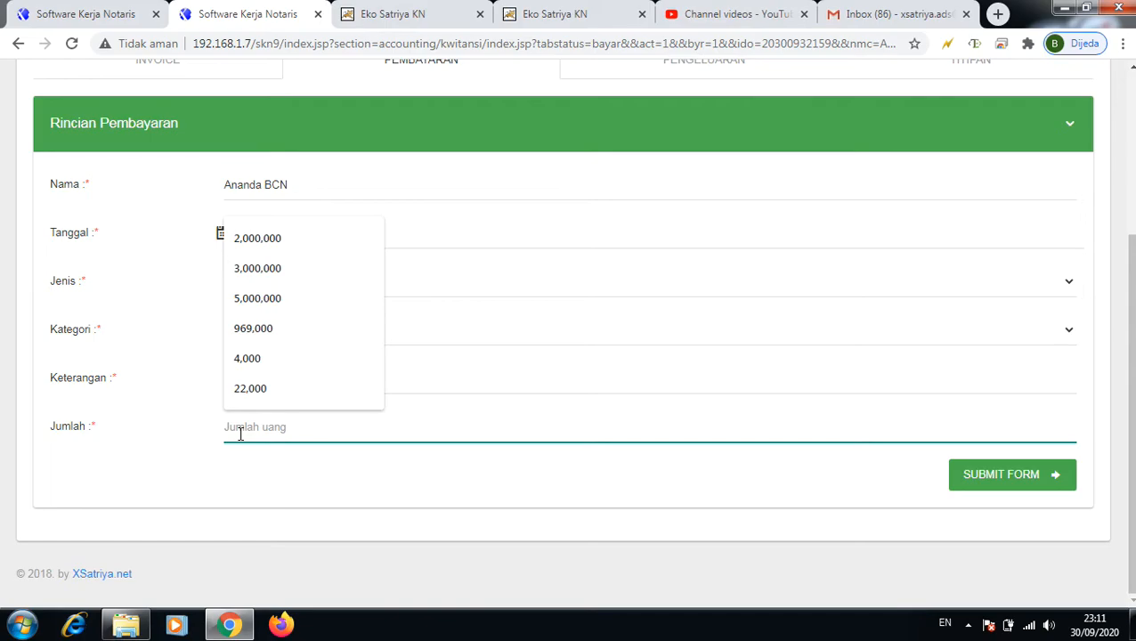
type("1000000")
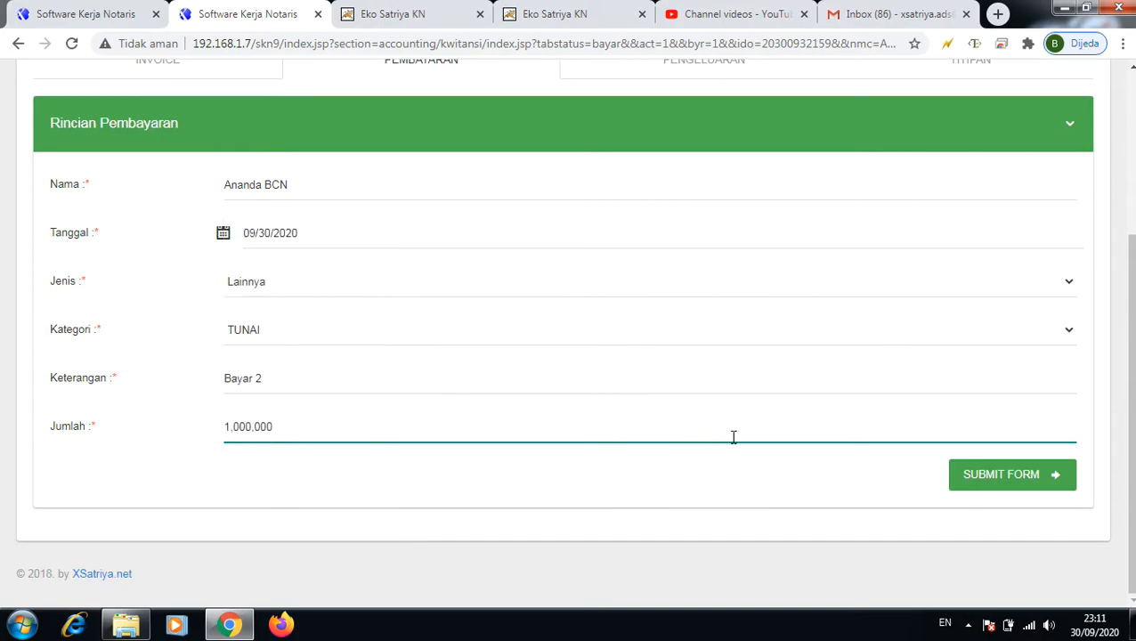
left_click(1014, 481)
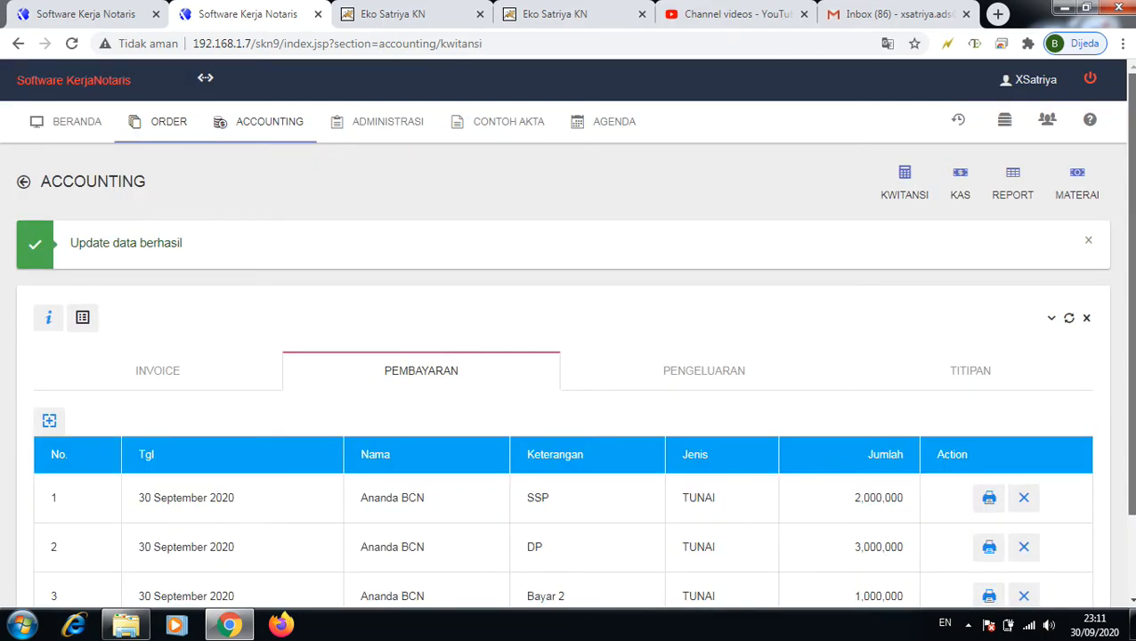
Step: Review the order's payment list and check its Kwitansi and Pembayaran totals in the order's data
scroll(1132, 424, "down", 1)
scroll(1133, 424, "up", 1)
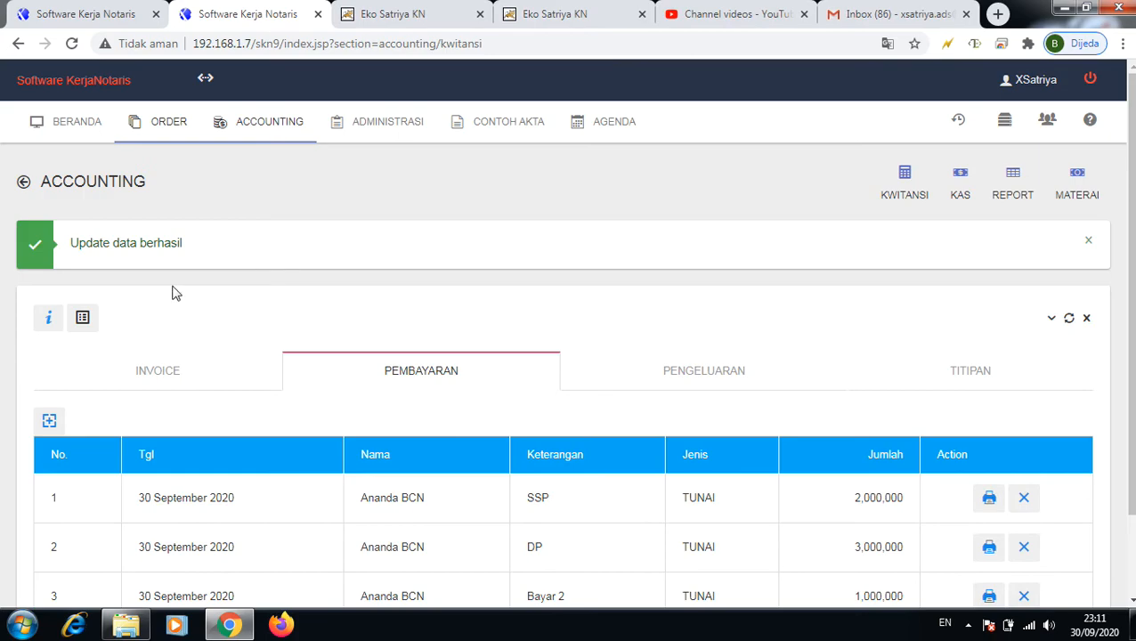
left_click(49, 320)
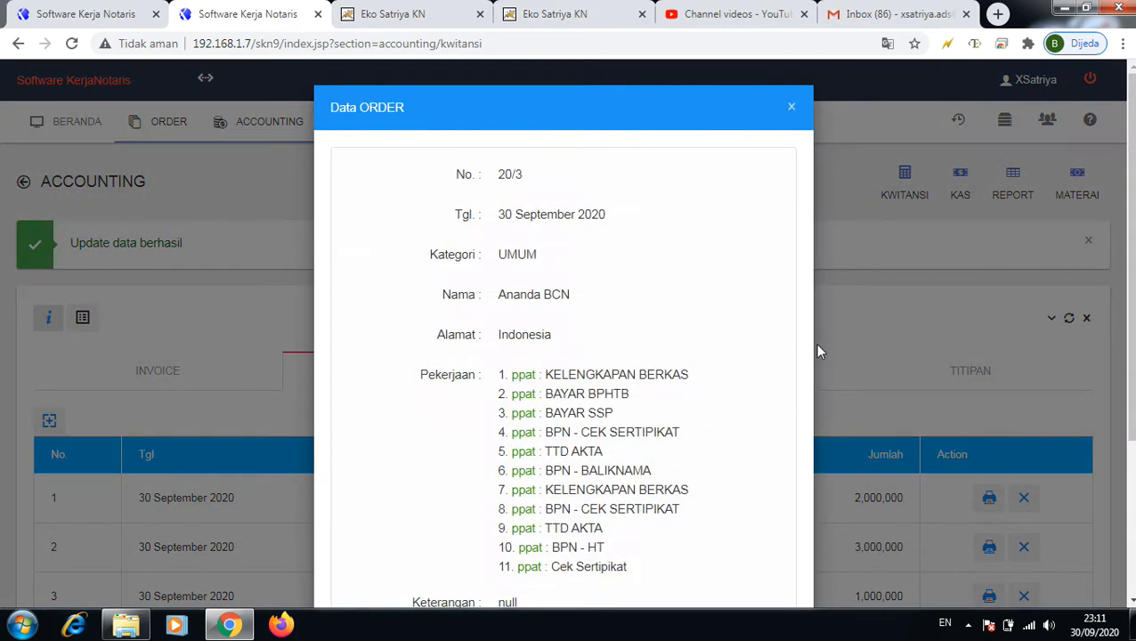
scroll(519, 499, "down", 2)
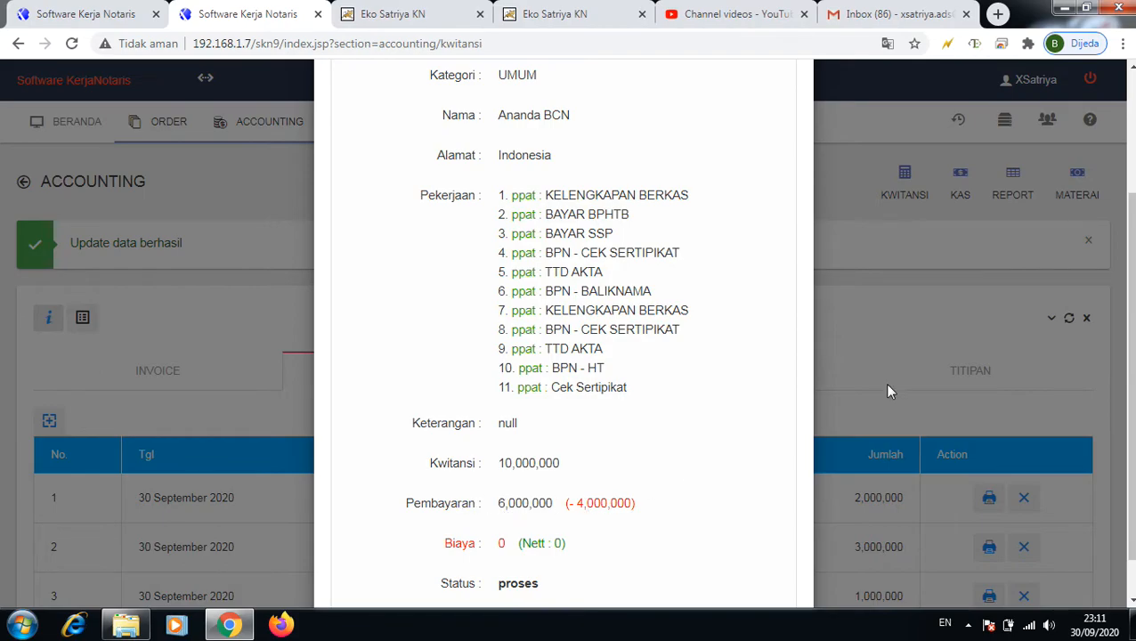
left_click(888, 343)
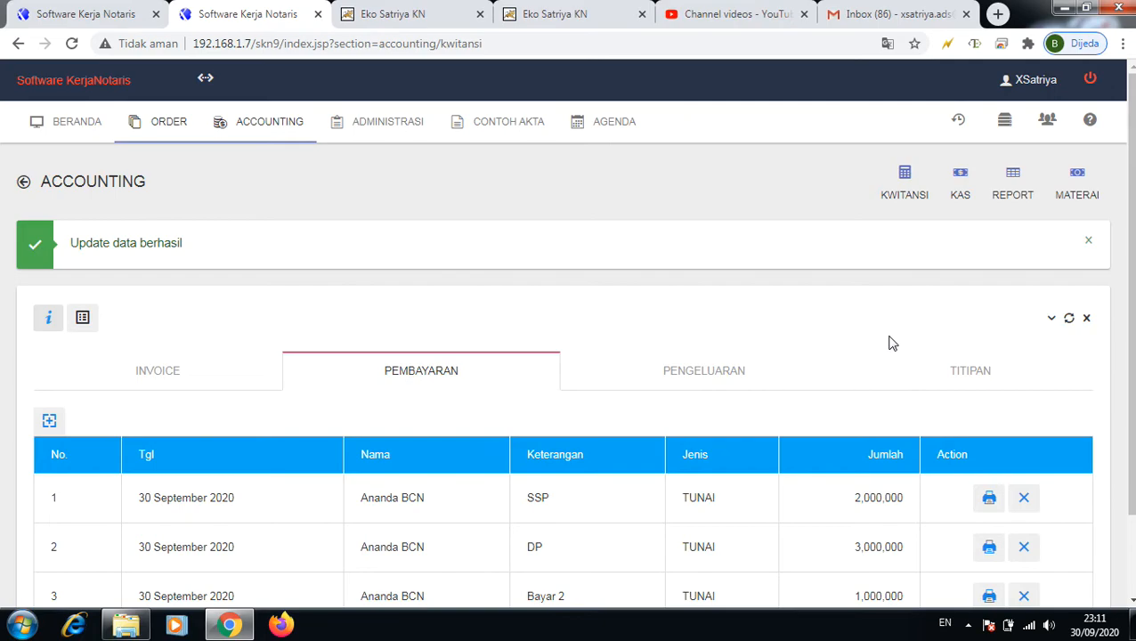
left_click_drag(1128, 312, 1116, 378)
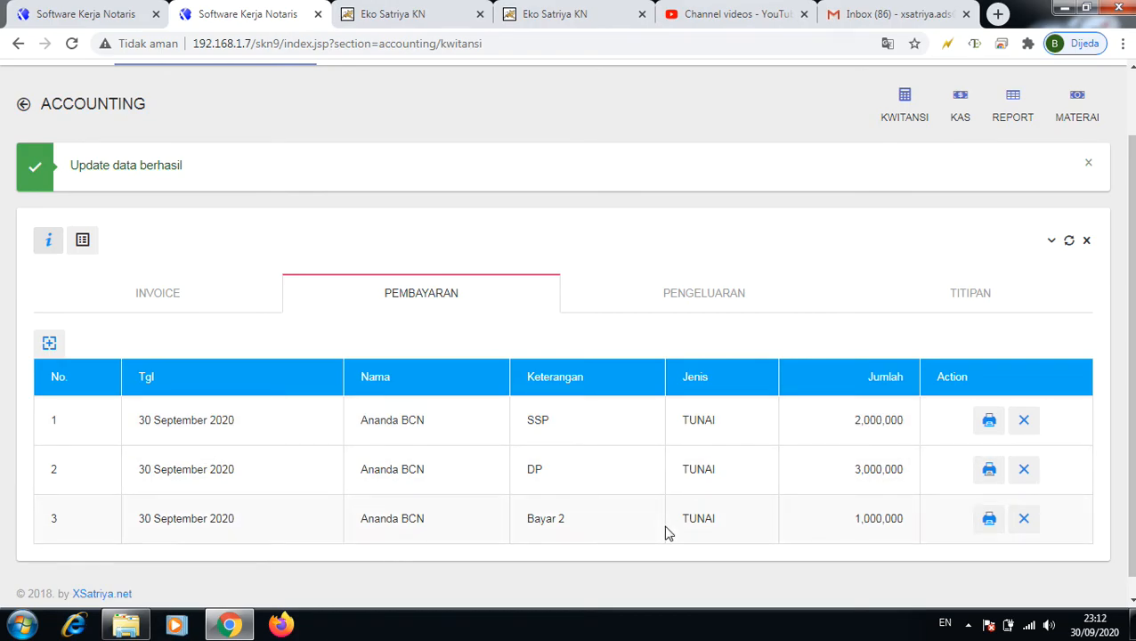
left_click(47, 240)
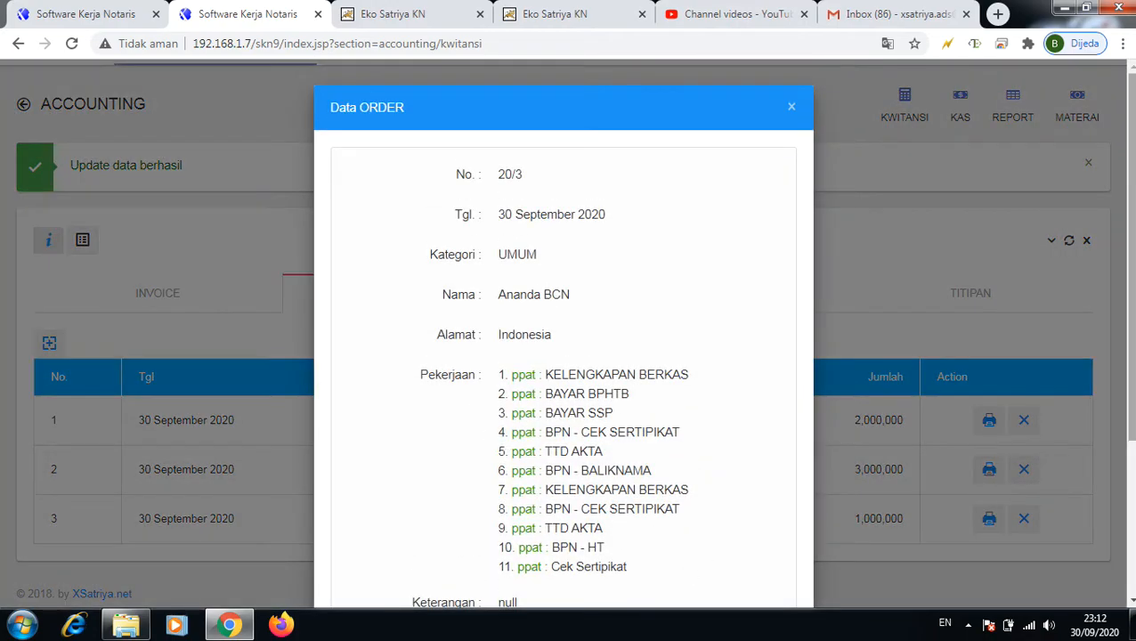
scroll(1118, 389, "down", 2)
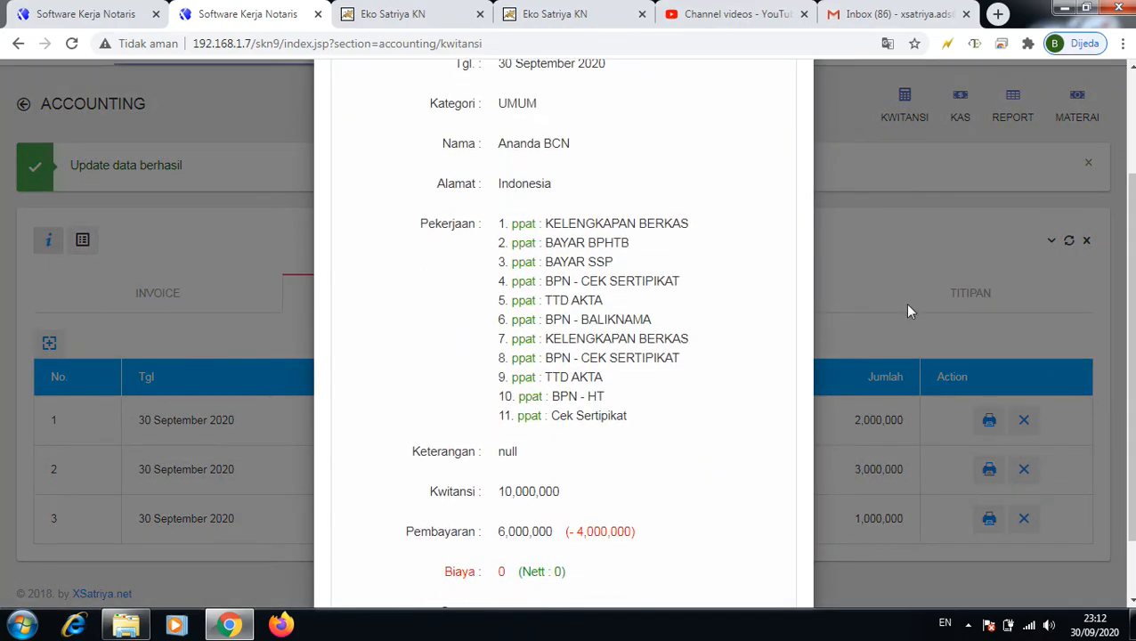
left_click(880, 261)
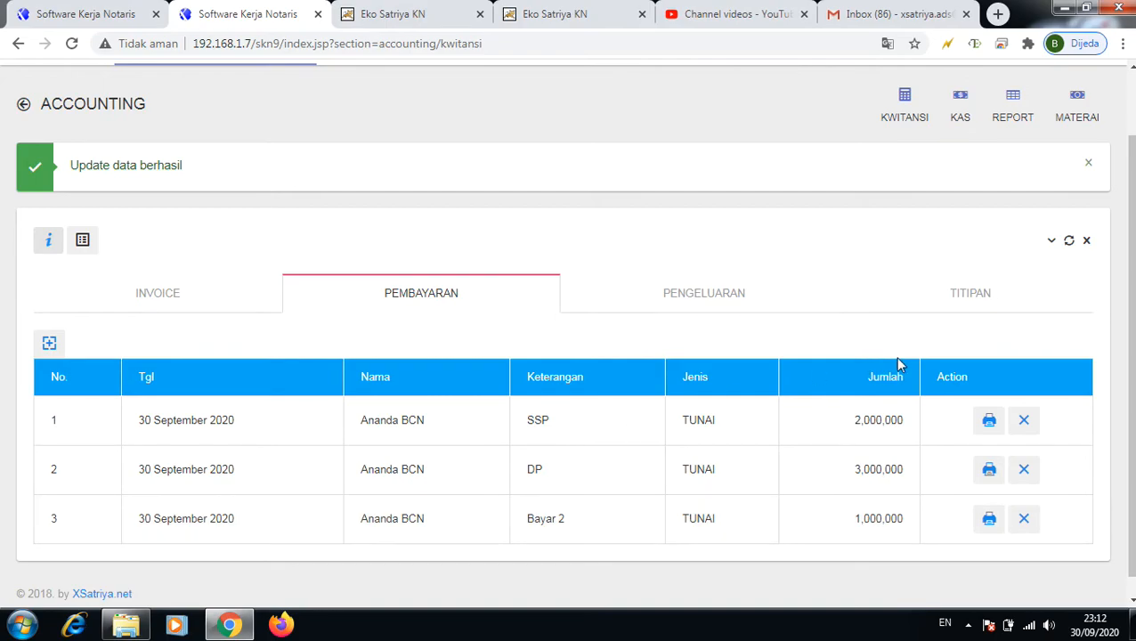
Step: Start a new Pengeluaran entry for the order and choose the first listed staff member as its Nama
left_click(700, 291)
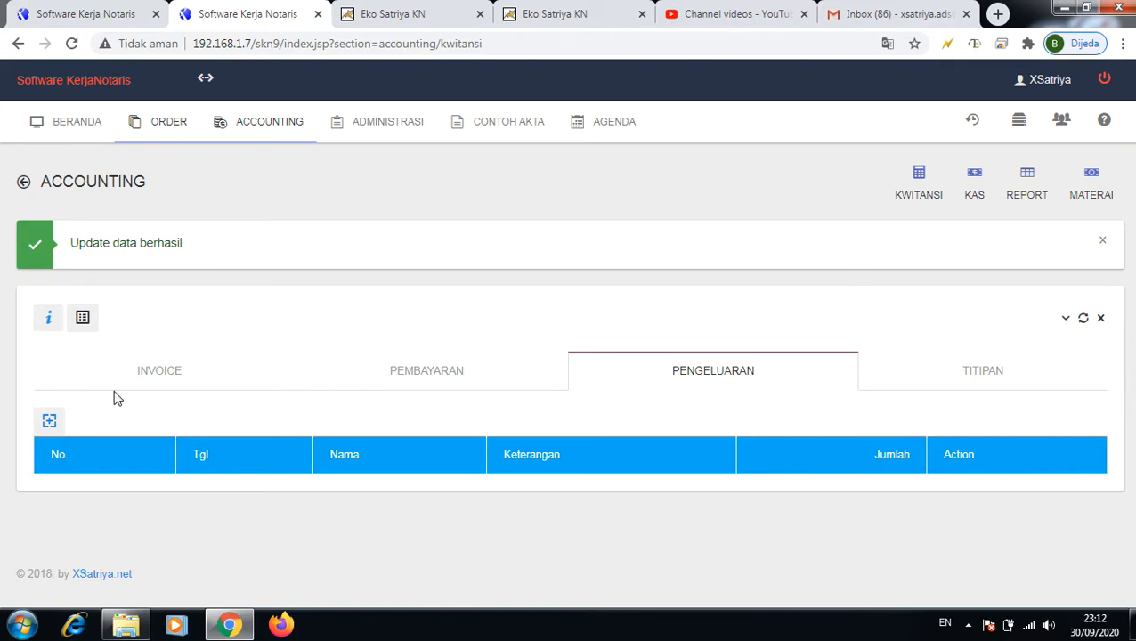
left_click(50, 420)
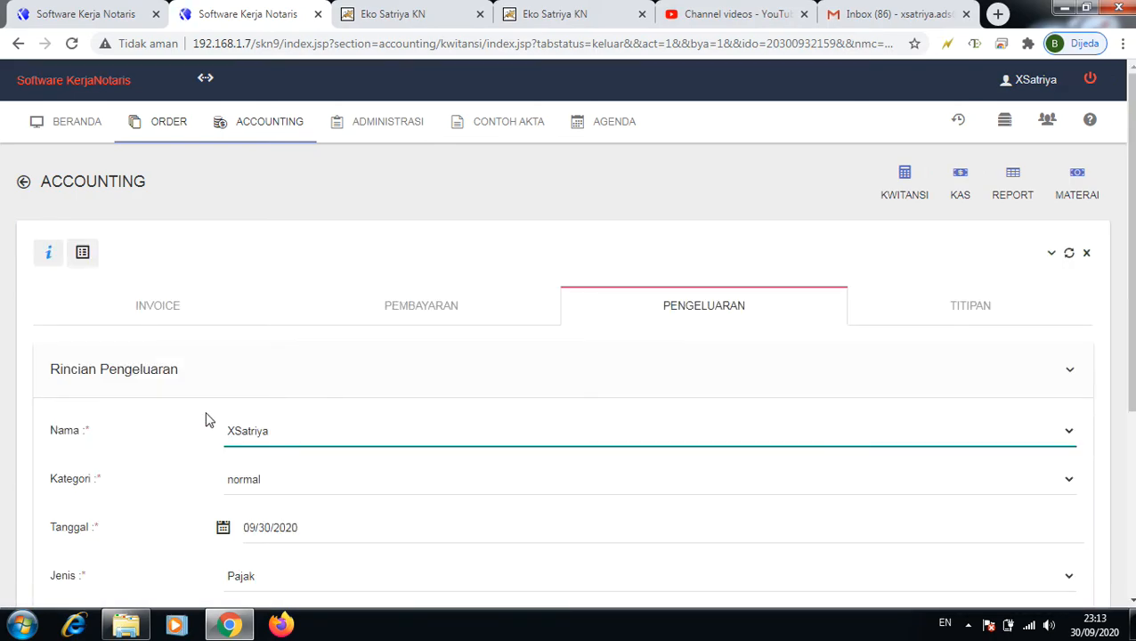
left_click(318, 439)
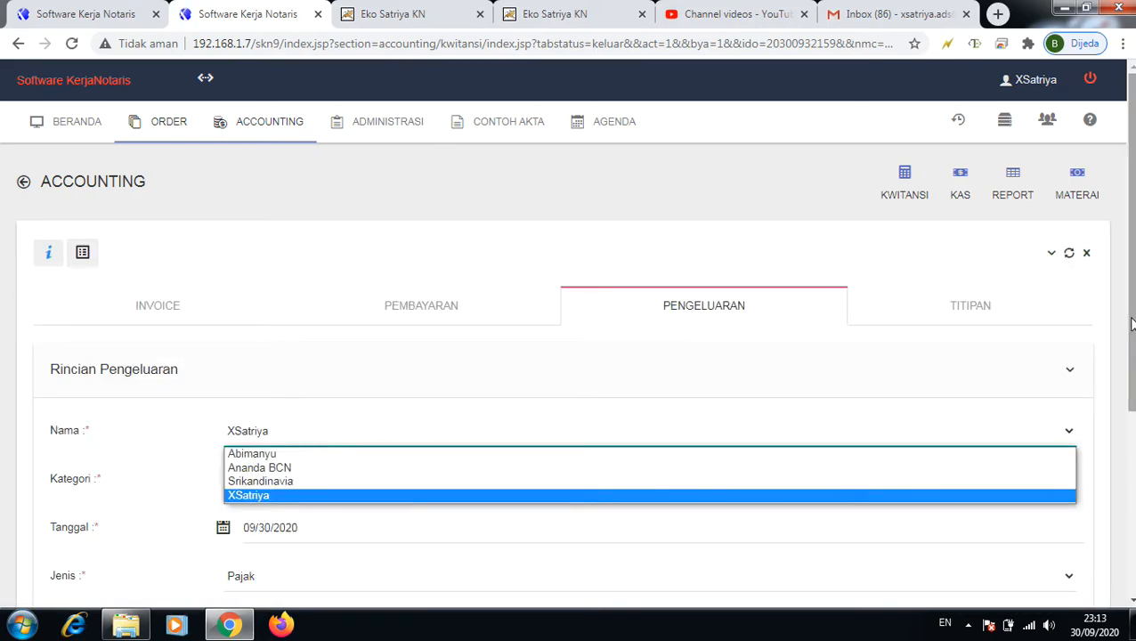
scroll(1118, 405, "down", 2)
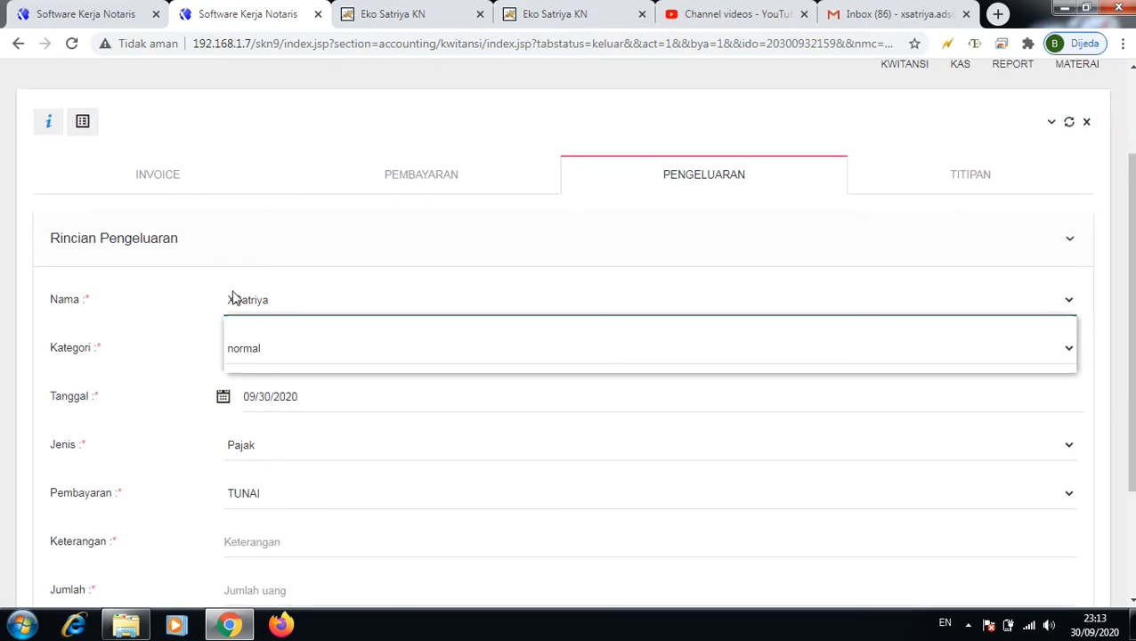
left_click(233, 298)
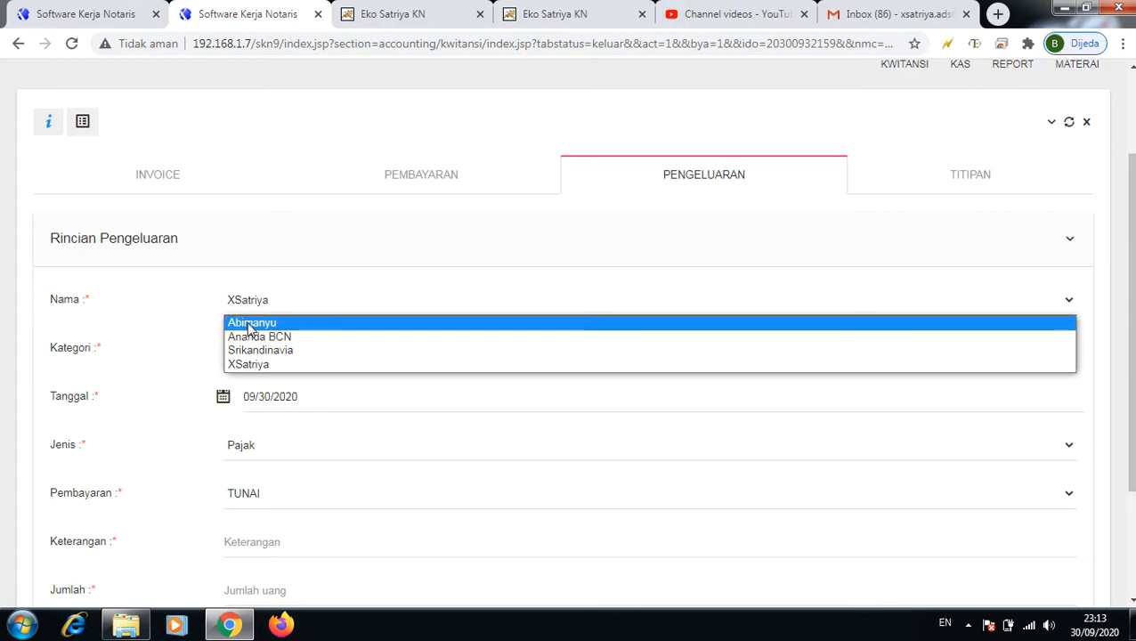
left_click(249, 322)
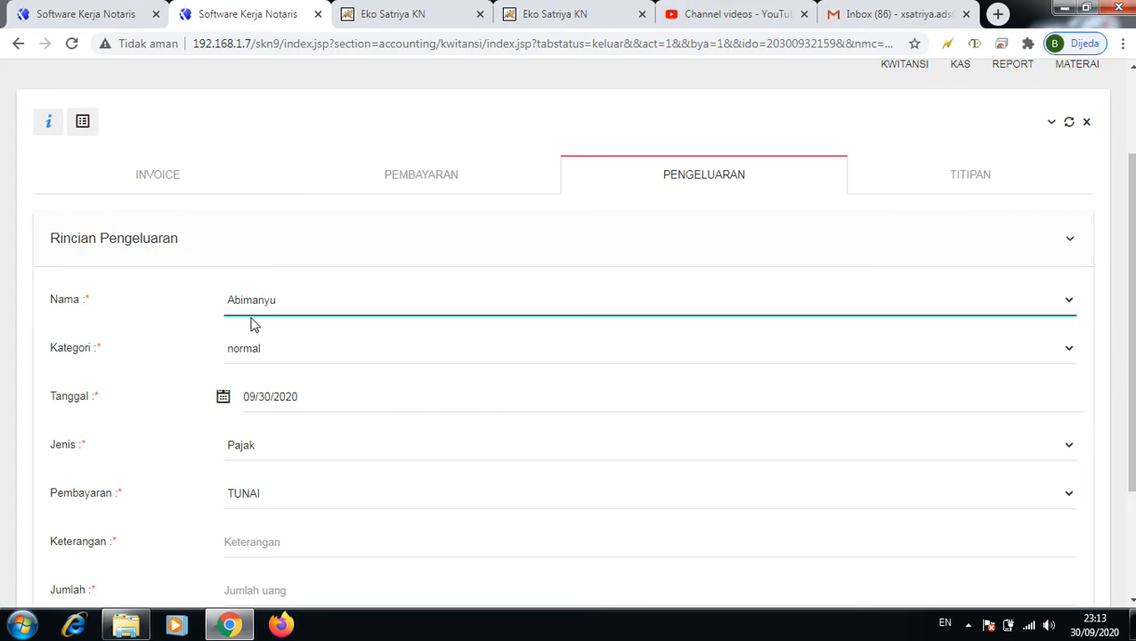
Step: Set the new expense's Jenis to Lainnya and its Keterangan to Cek Sertipikat
left_click(253, 451)
left_click(250, 483)
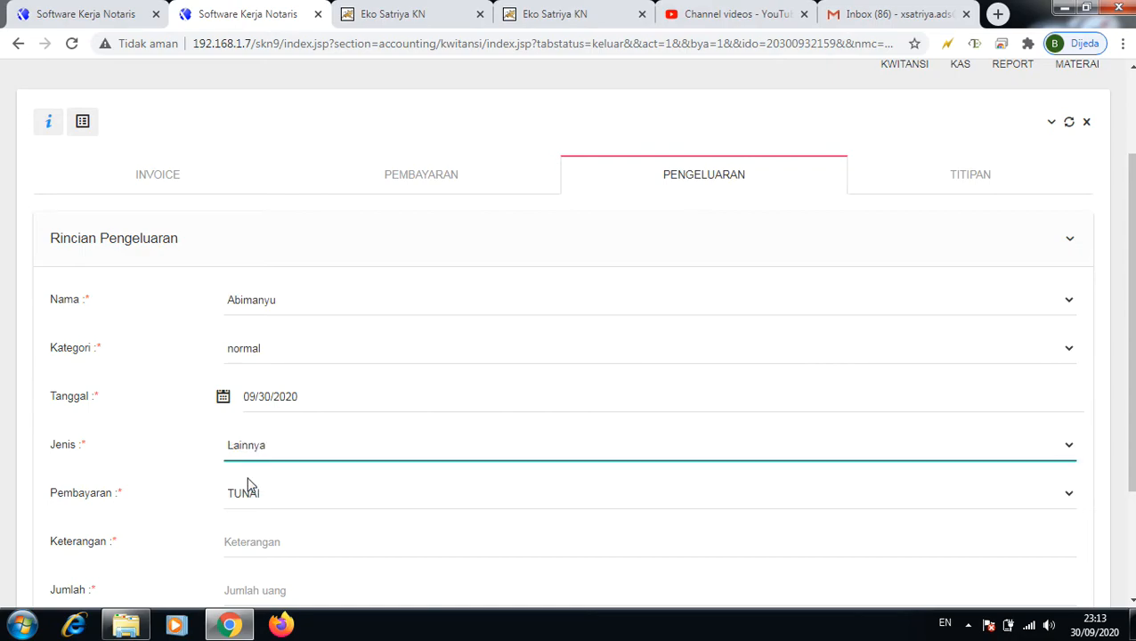
left_click(266, 542)
type("C")
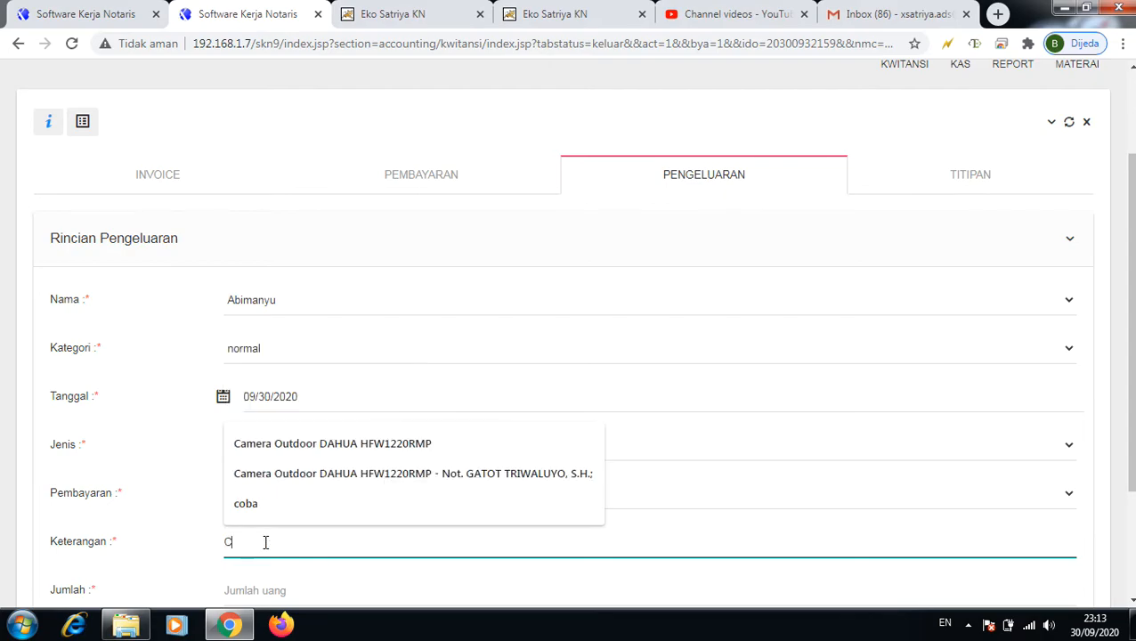
type("ek ")
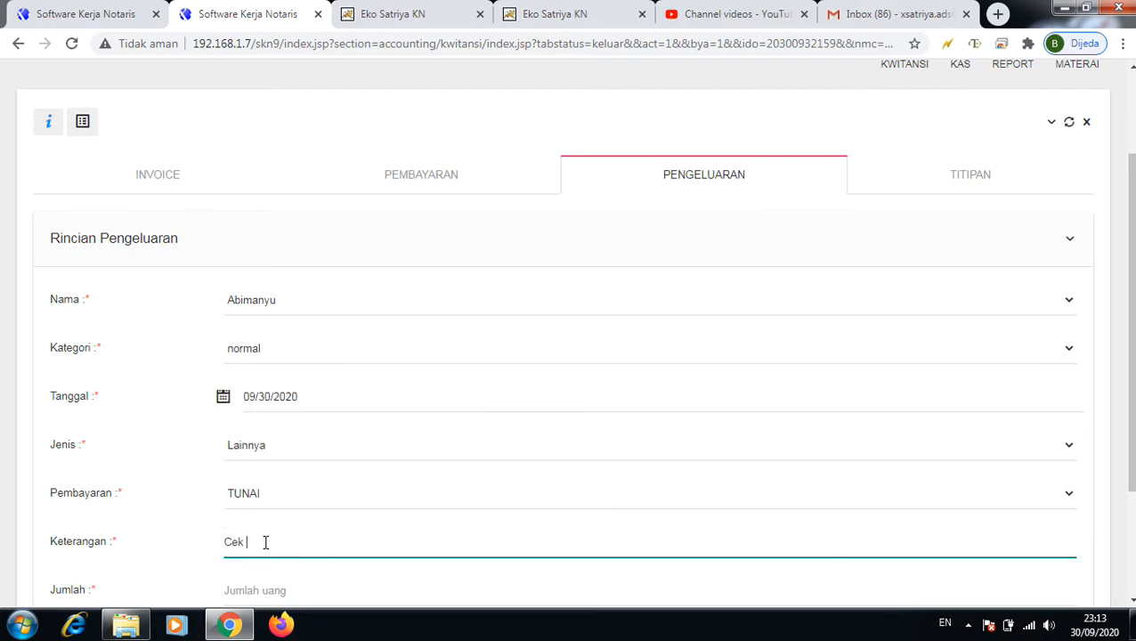
type("Sertipikat")
Step: Set the Cek Sertipikat expense's Jumlah to 150,000 and submit the form
left_click(258, 579)
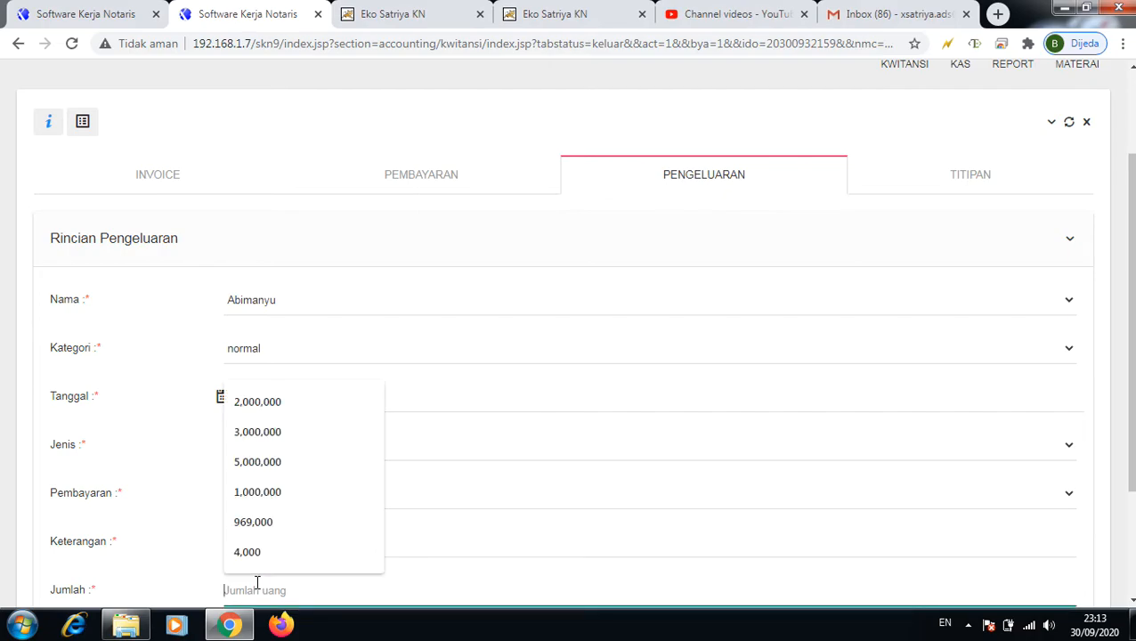
type("150,000")
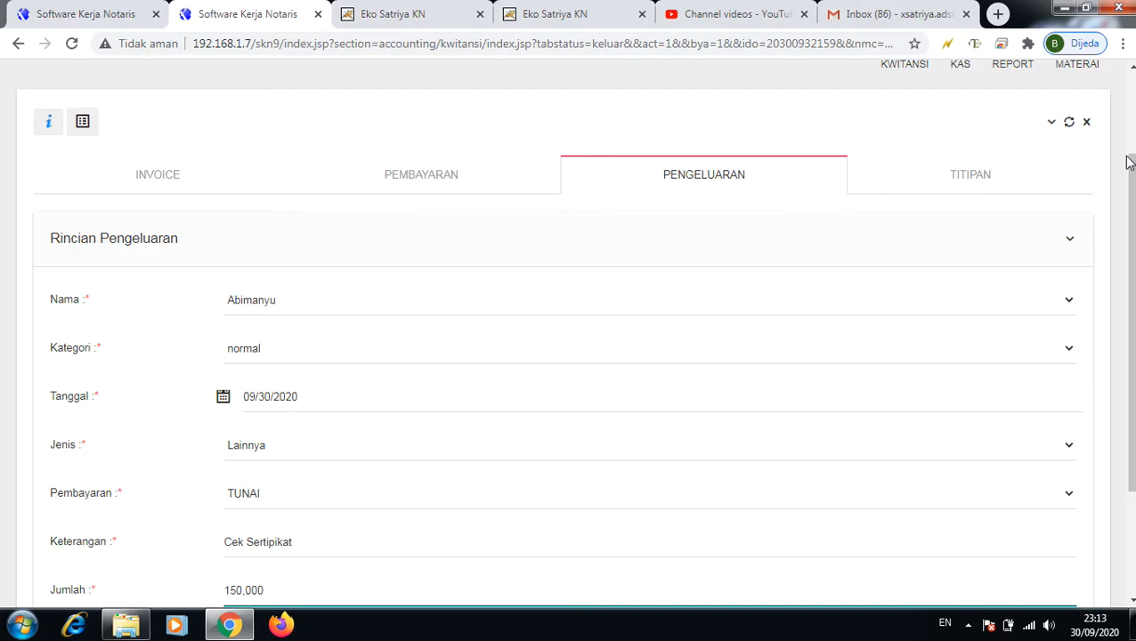
scroll(1128, 338, "down", 1)
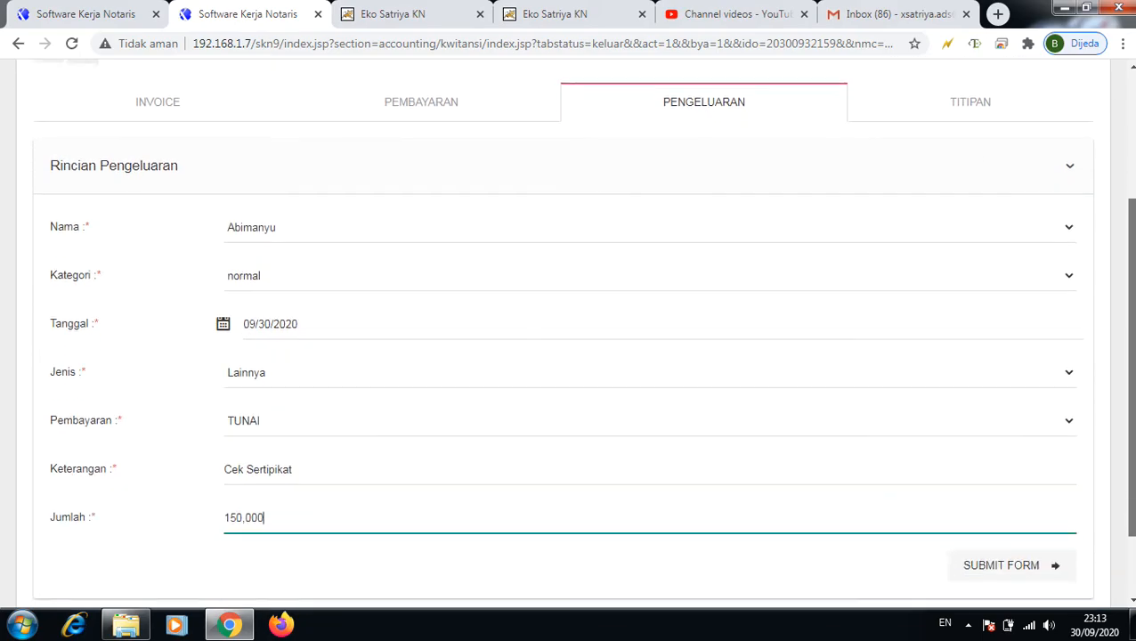
left_click(1003, 551)
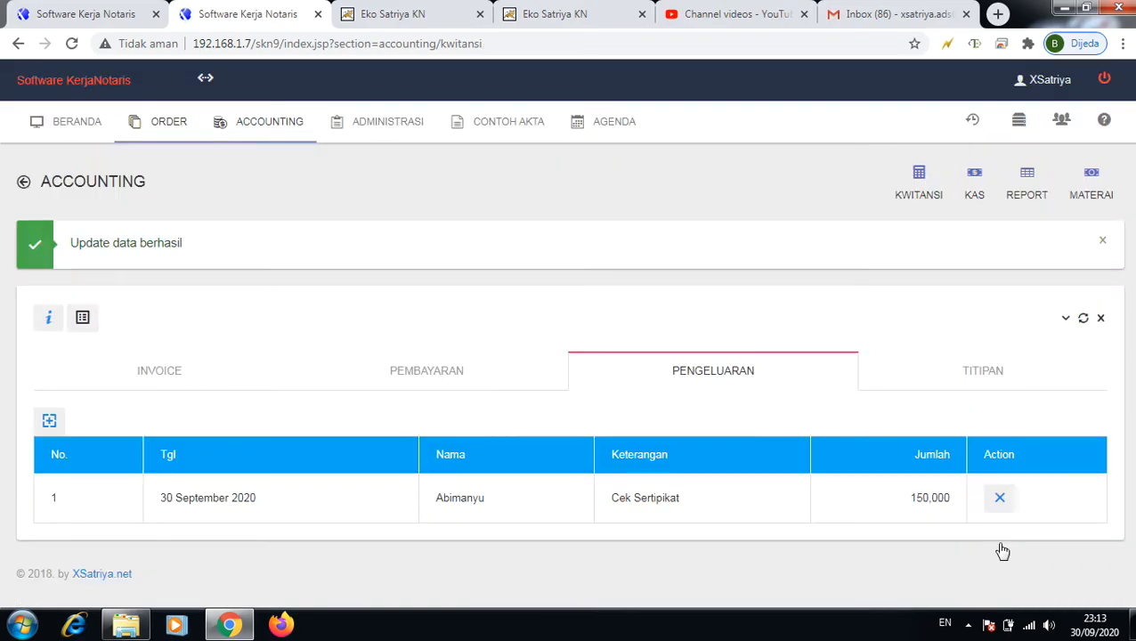
Step: Start a second Pengeluaran entry for the order and choose the third listed staff member as its Nama
left_click(50, 422)
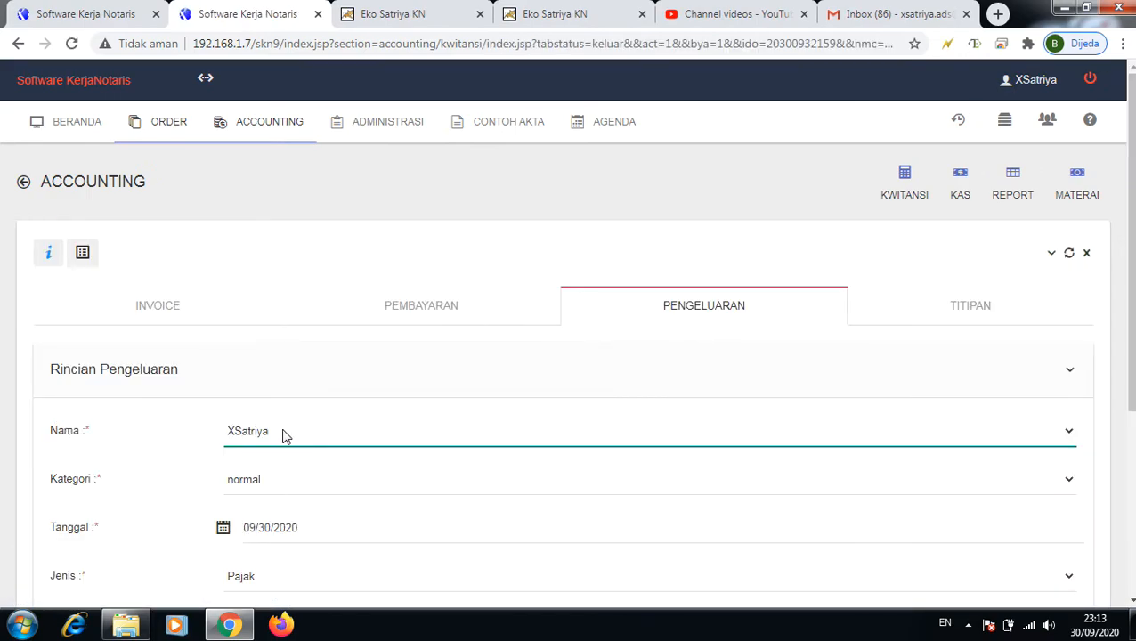
left_click(285, 435)
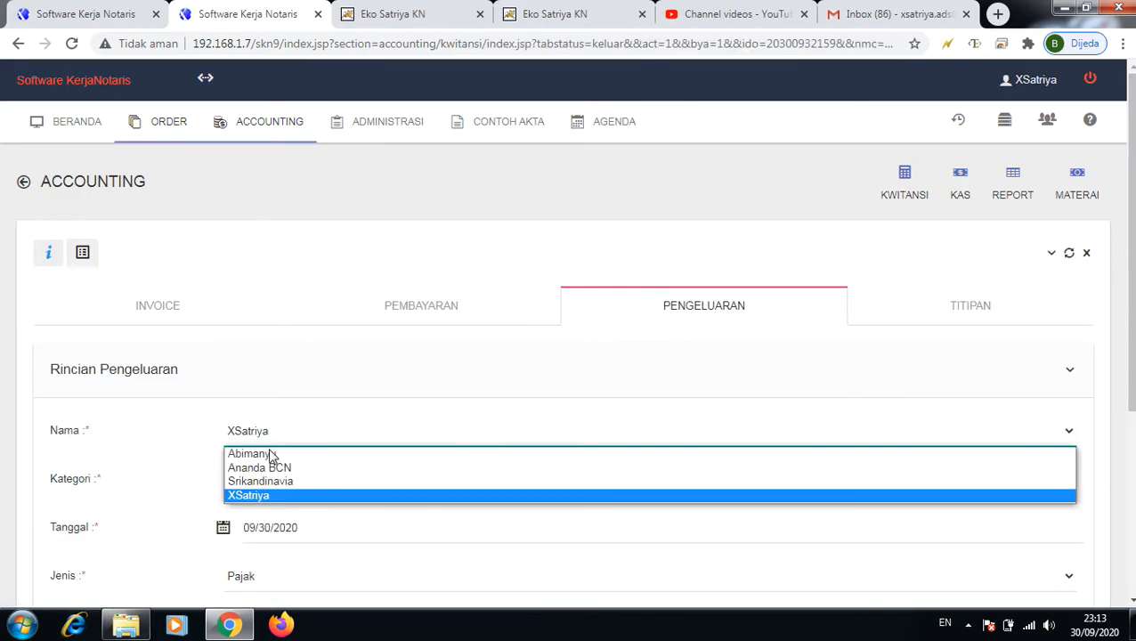
left_click(256, 491)
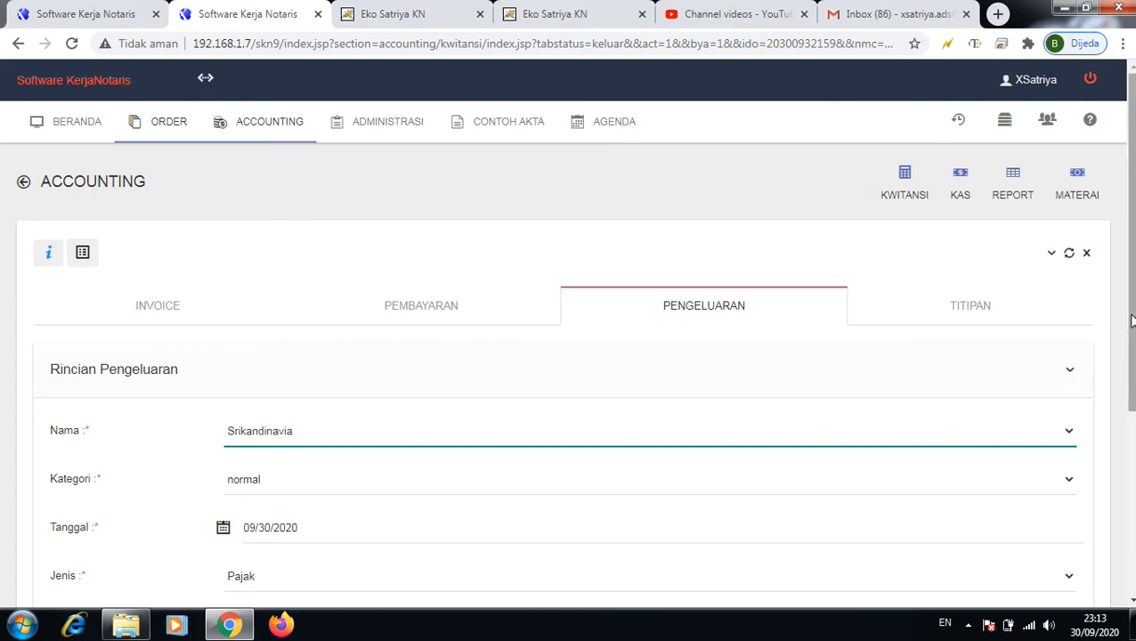
Step: Set the second expense's Keterangan to SSP and its Jumlah to 2,000,000, and submit the form
left_click_drag(1132, 326, 1109, 439)
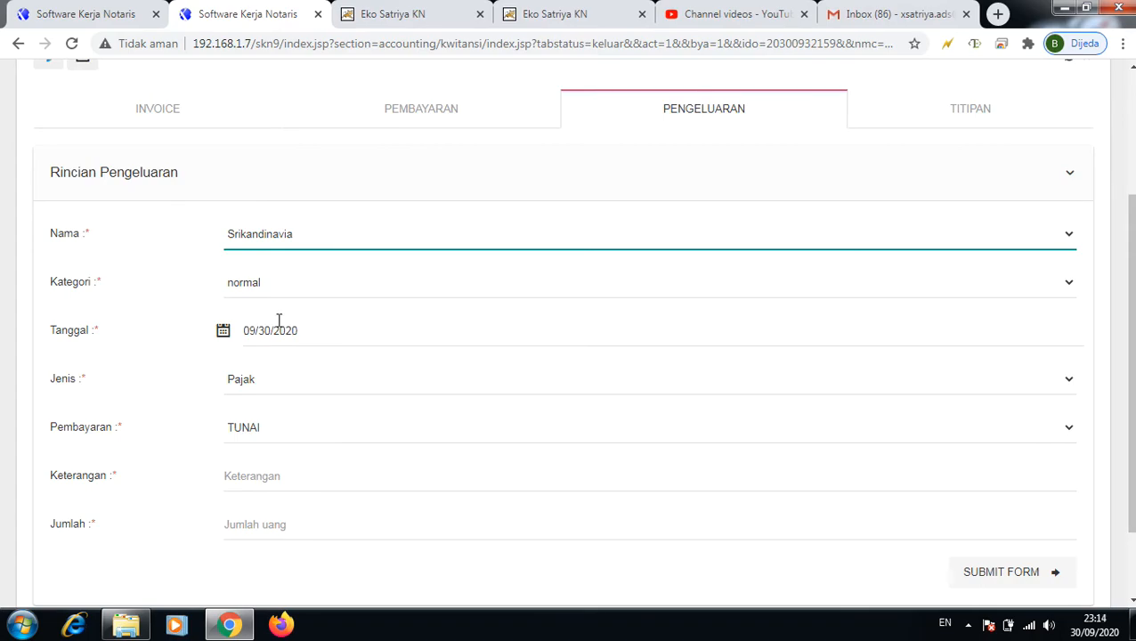
left_click(244, 474)
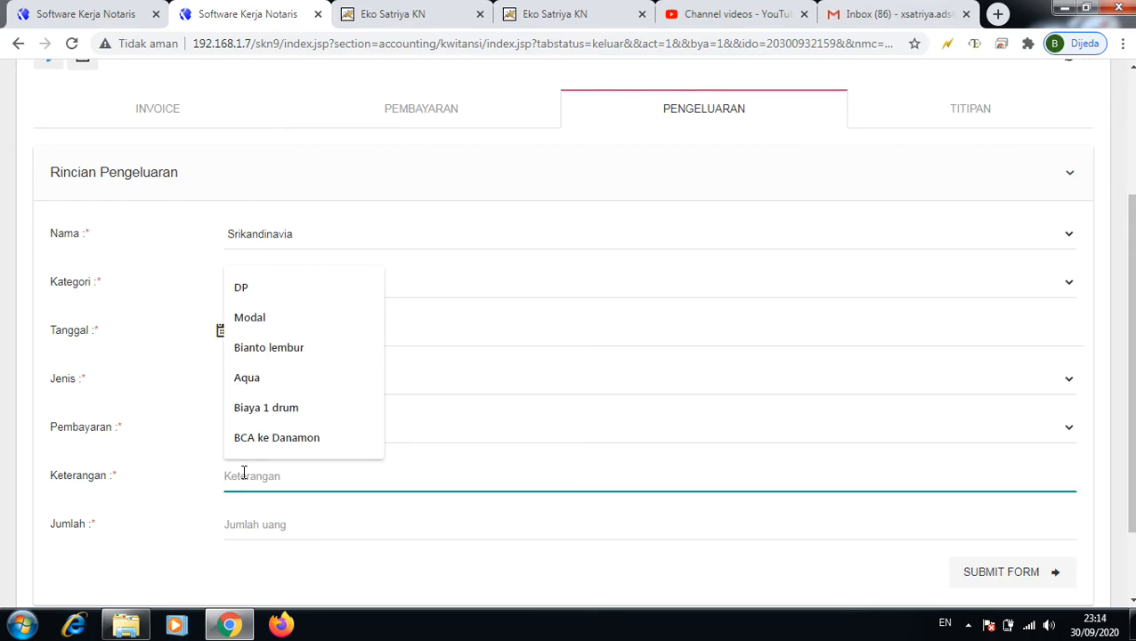
type("SSP")
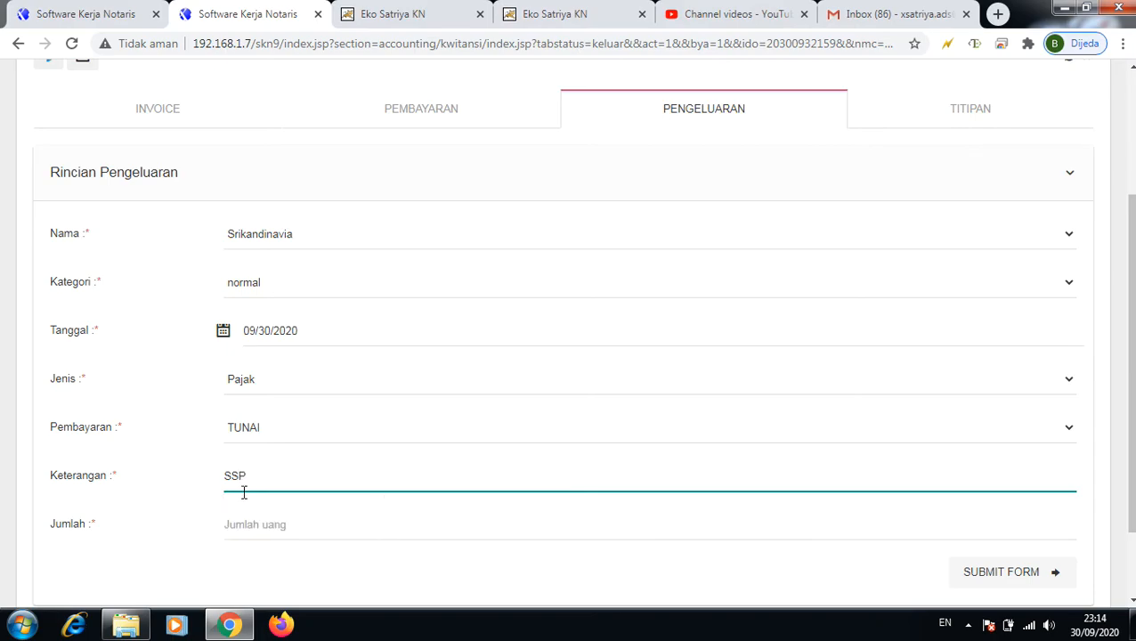
left_click(249, 532)
type("2,000,000")
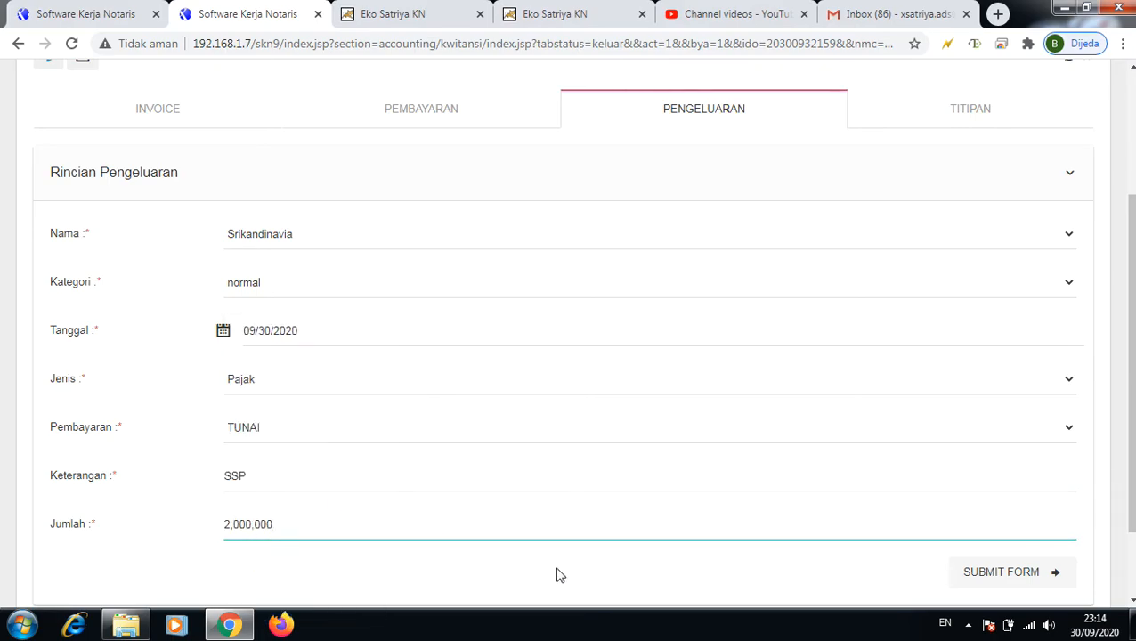
left_click(987, 574)
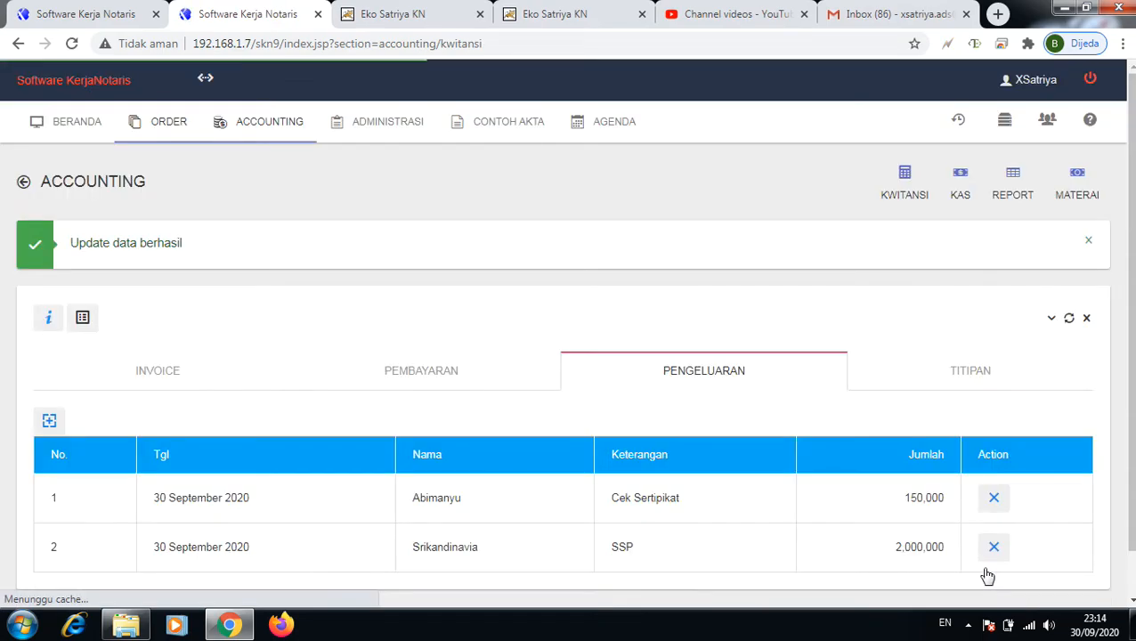
Step: Review the order's expense list and check the Biaya and Nett amounts in the order's data
left_click_drag(1129, 361, 1123, 406)
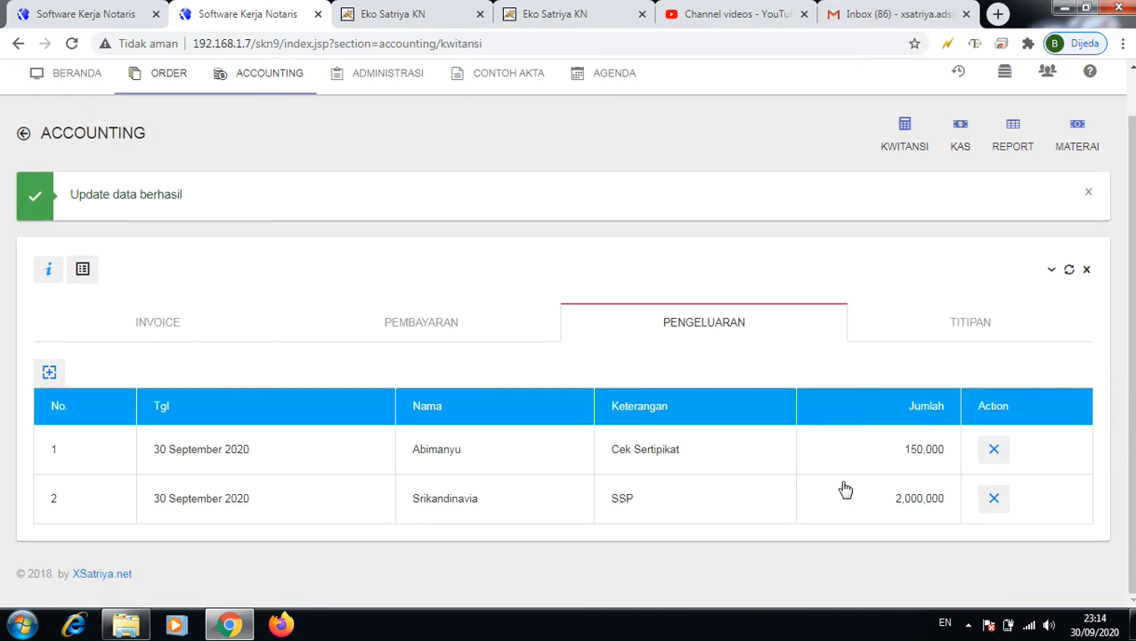
left_click(46, 272)
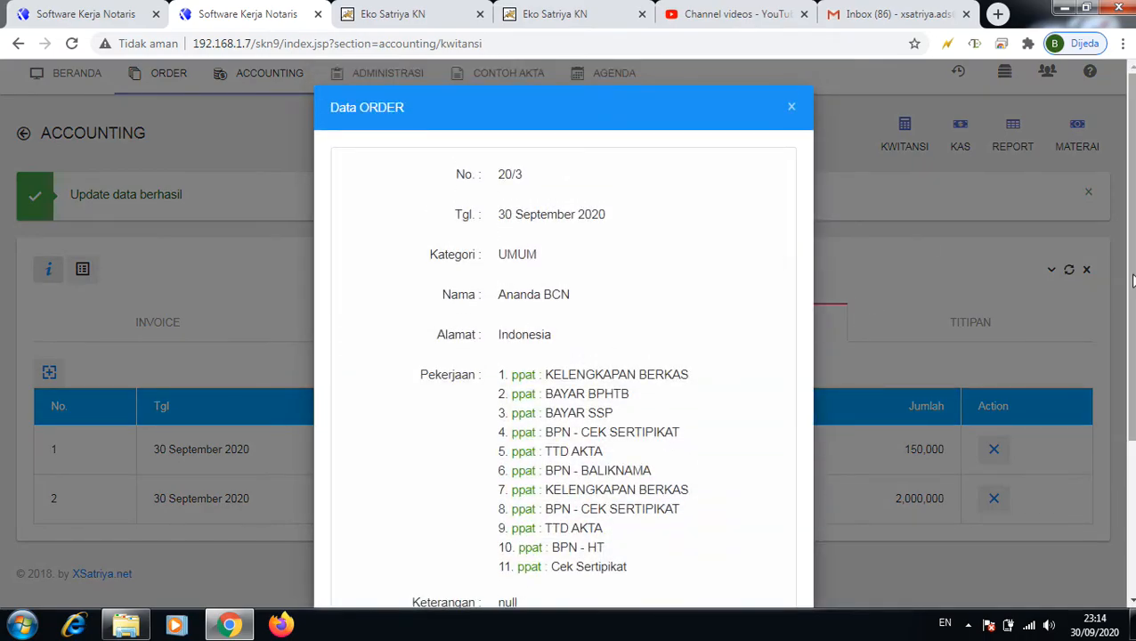
left_click_drag(1130, 278, 1116, 434)
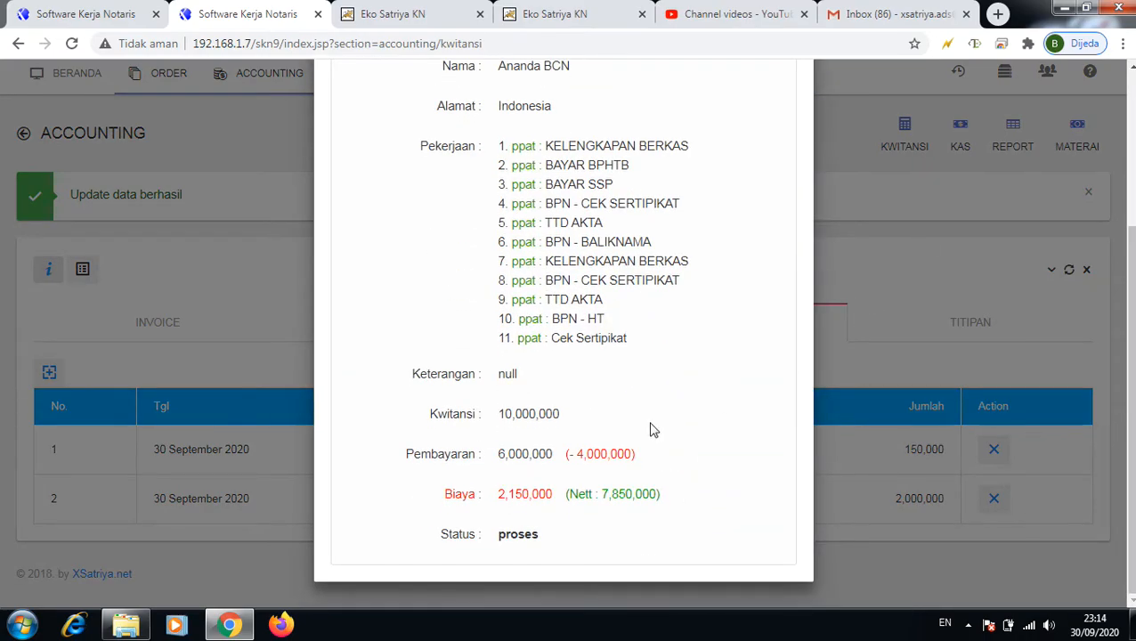
left_click_drag(501, 496, 642, 495)
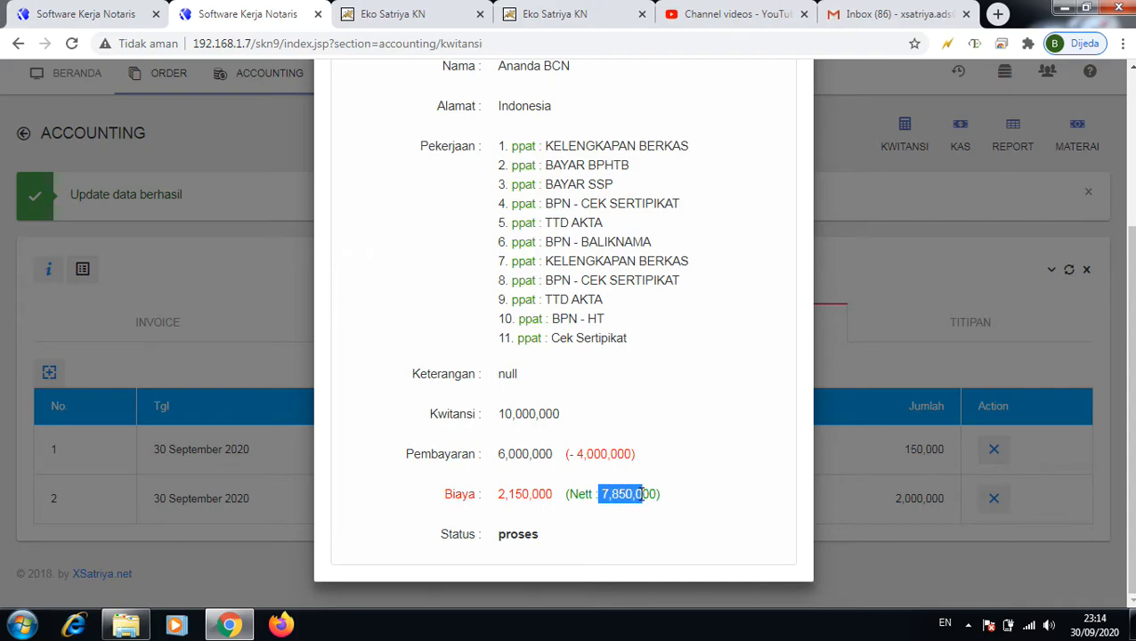
left_click(912, 268)
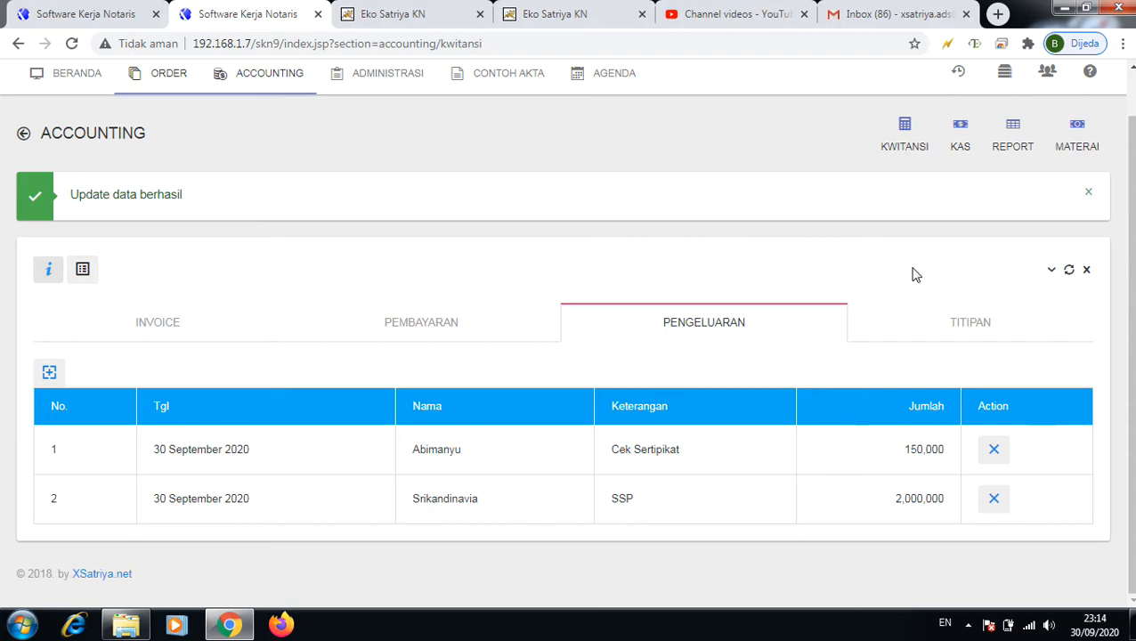
Step: Compare the SSP entries across the order's Pembayaran, Pengeluaran and Titipan records
left_click(432, 325)
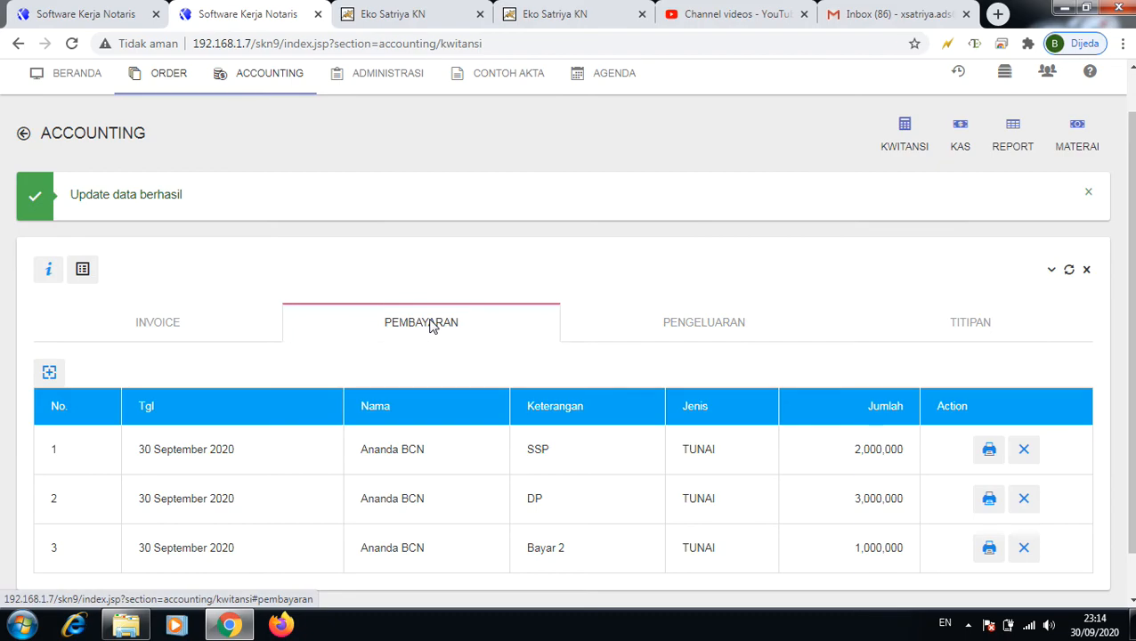
left_click(693, 324)
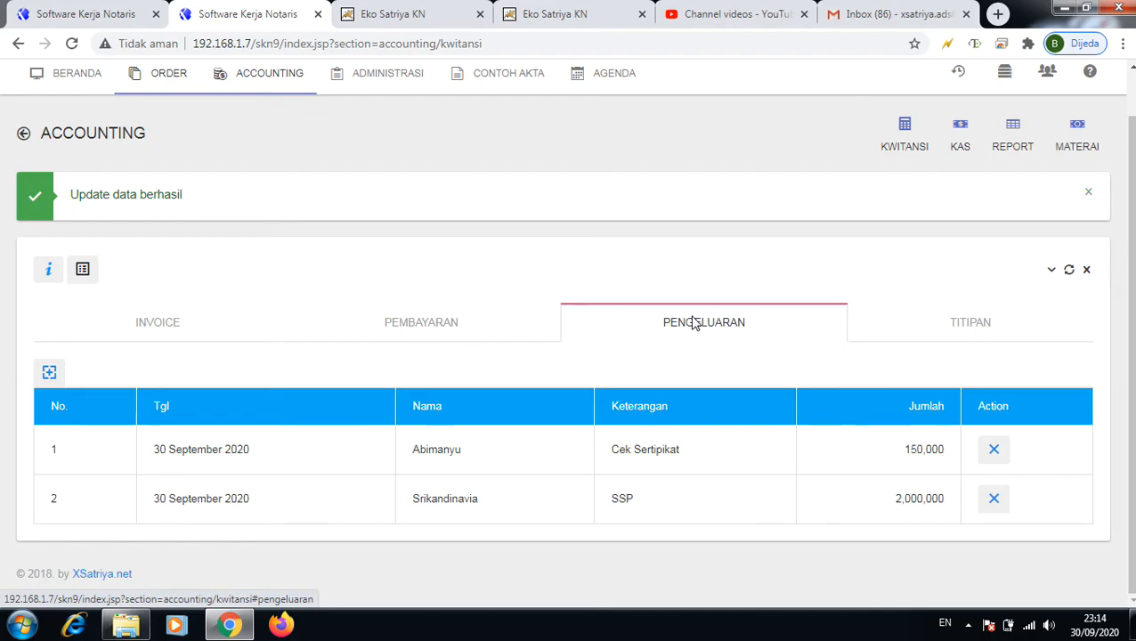
left_click(954, 324)
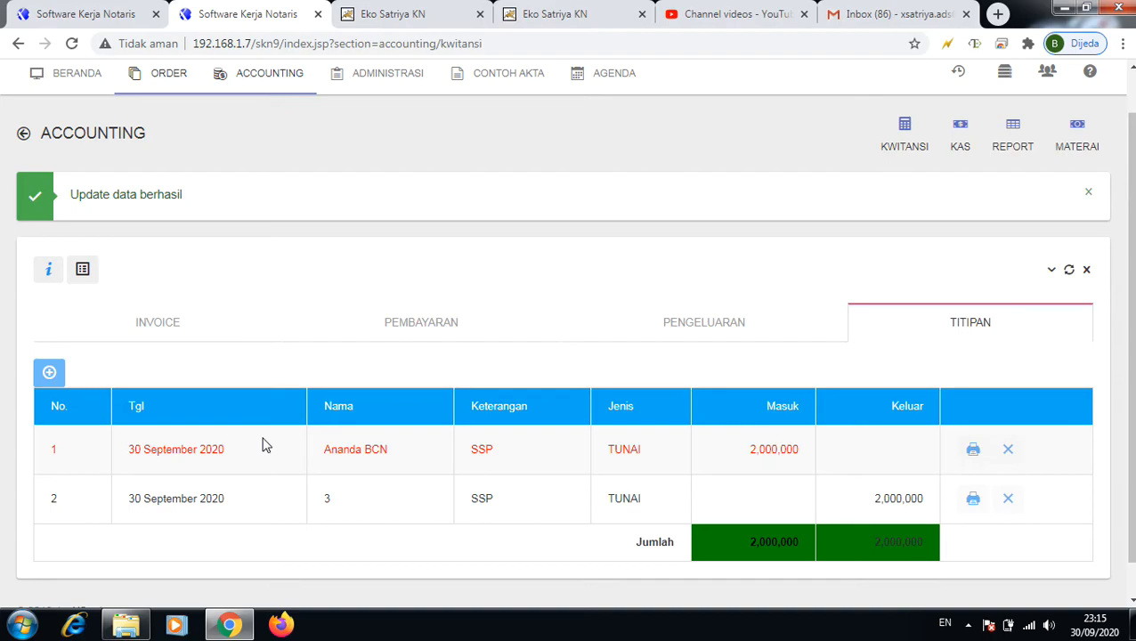
left_click(413, 336)
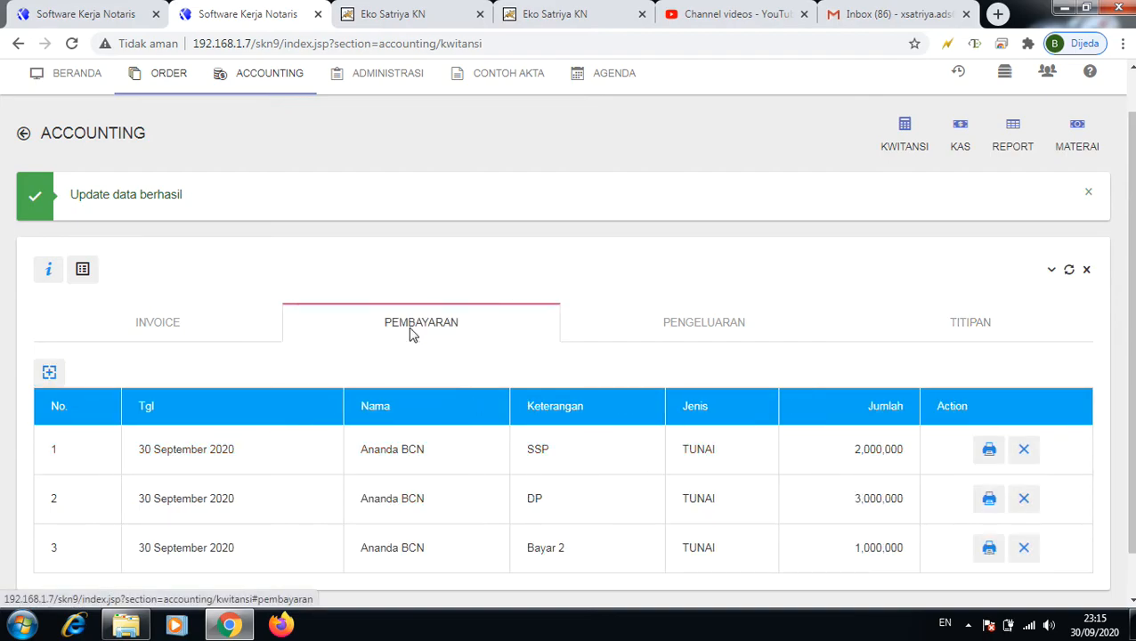
left_click(710, 333)
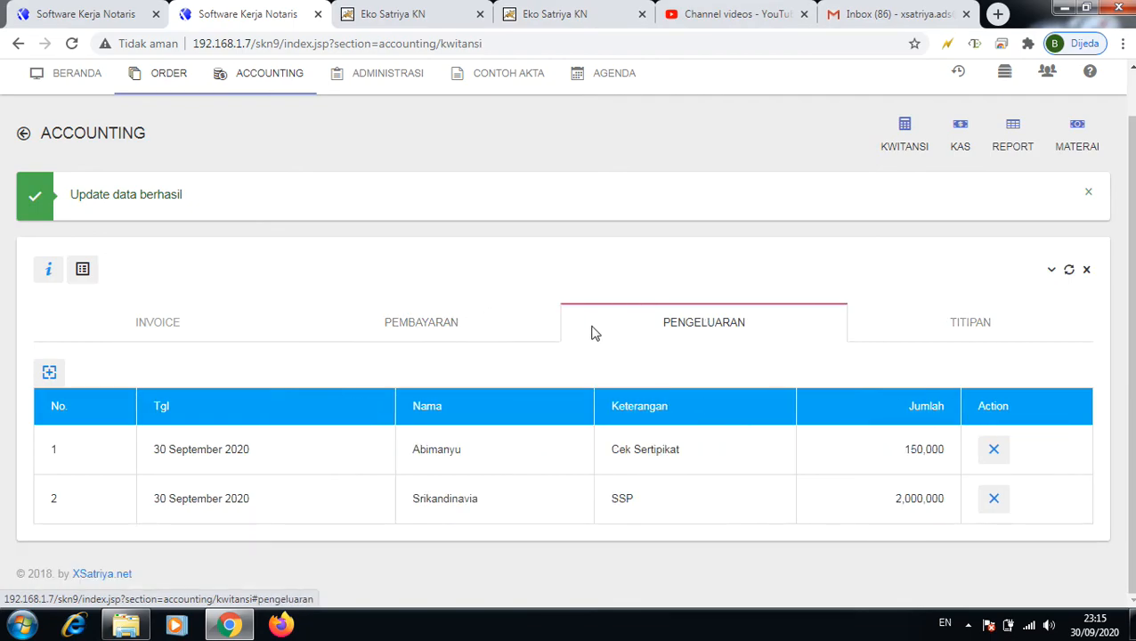
left_click(944, 328)
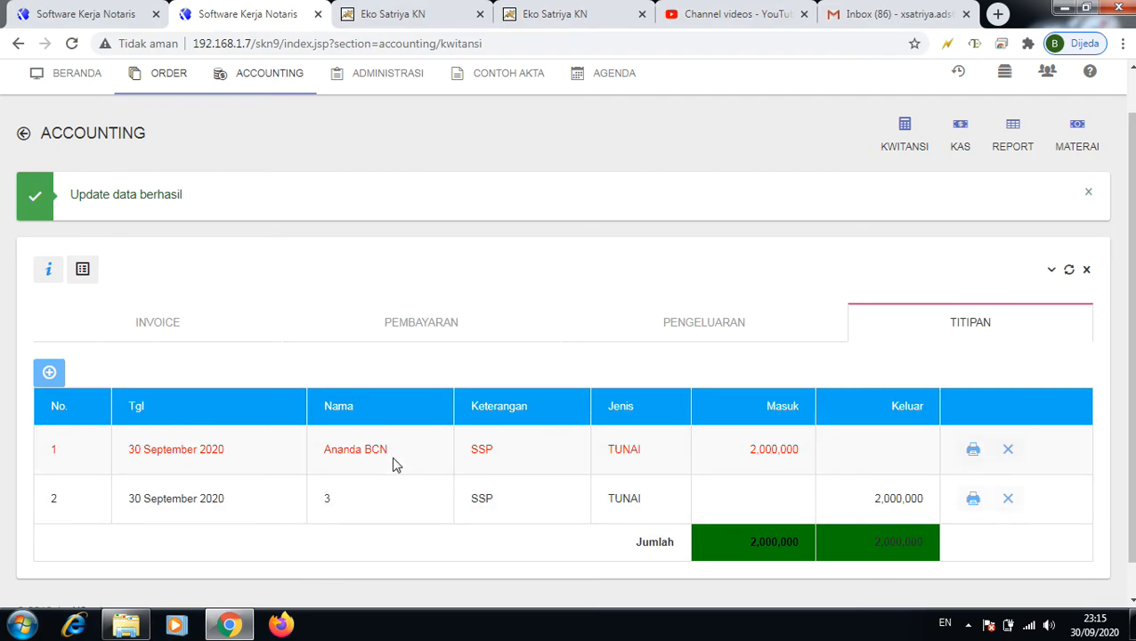
Step: Check the order totals in the Kwitansi list, reopen the second listed order and start a new Pembayaran entry for it
left_click(893, 148)
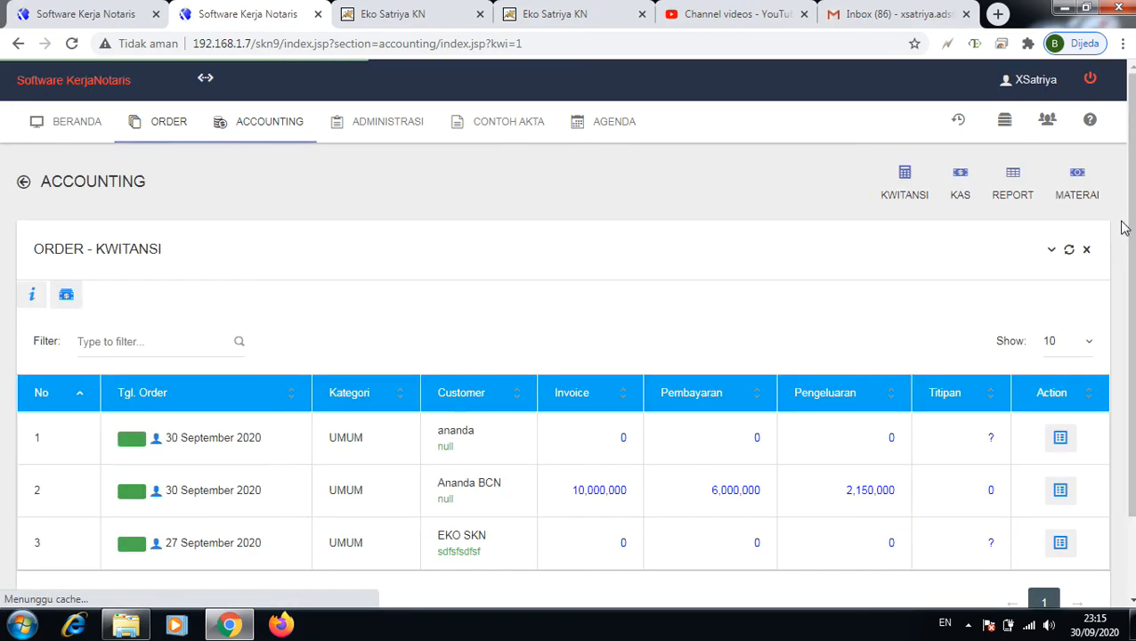
left_click_drag(1129, 216, 1128, 259)
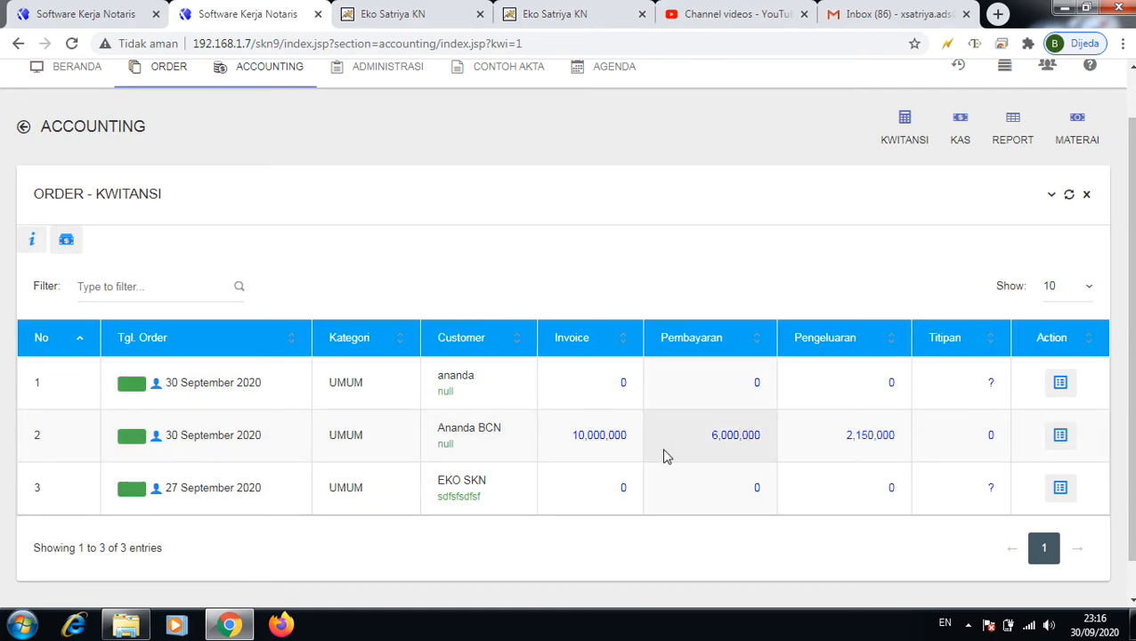
left_click(1060, 435)
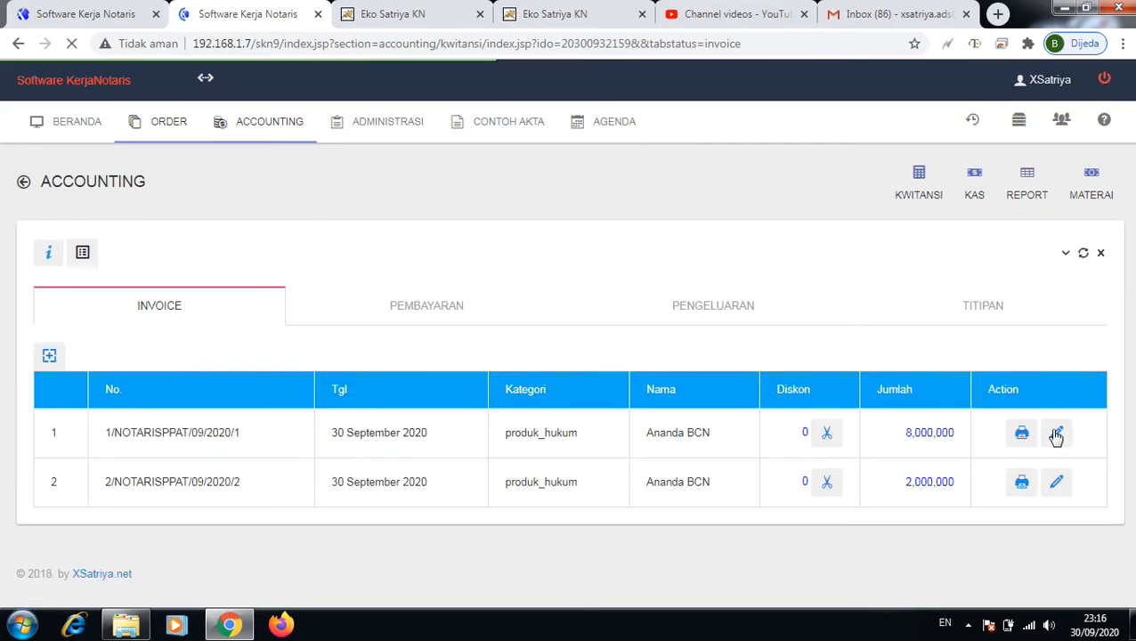
left_click(412, 313)
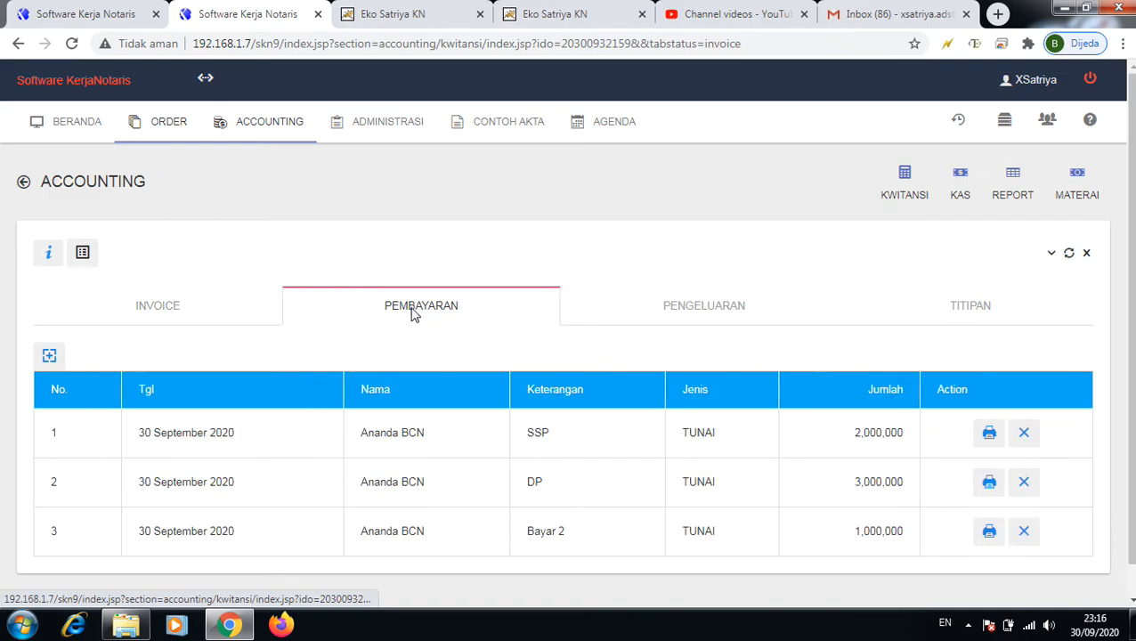
left_click(49, 357)
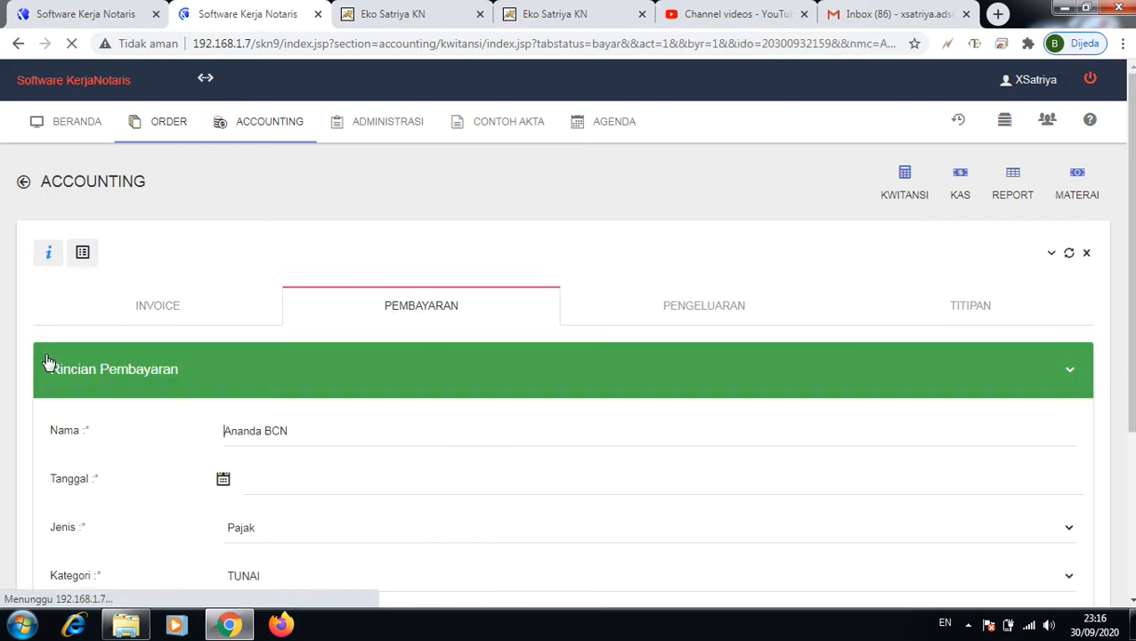
Step: Set the new payment's Keterangan to Lunas and its Jumlah to 4,000,000, and submit the payment
left_click_drag(1127, 322, 1127, 436)
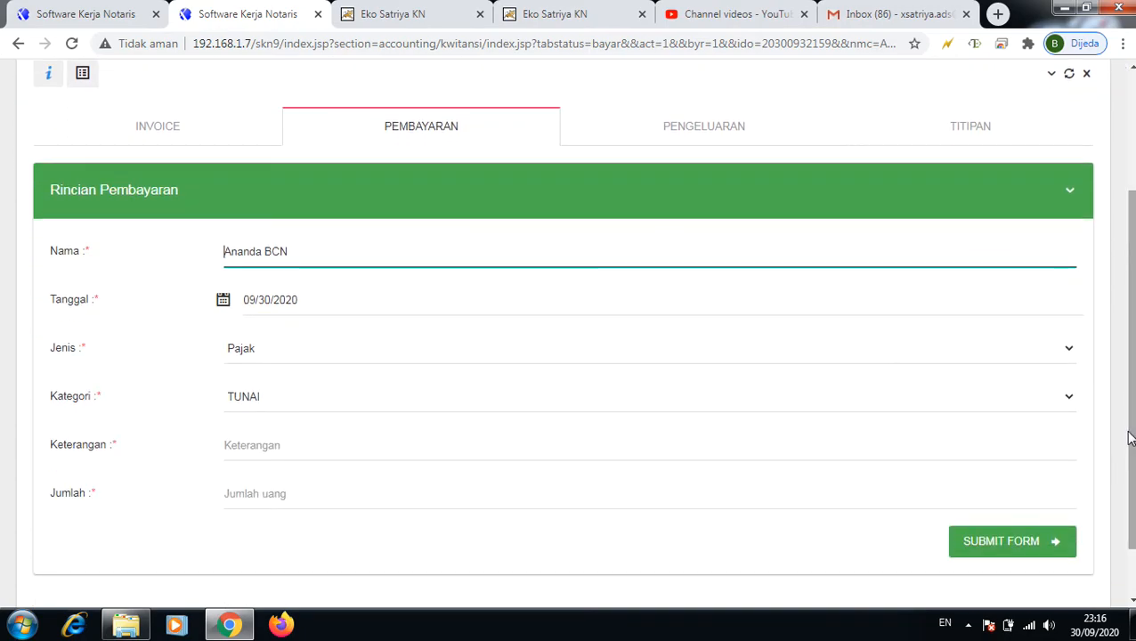
left_click(359, 437)
type("Lunas")
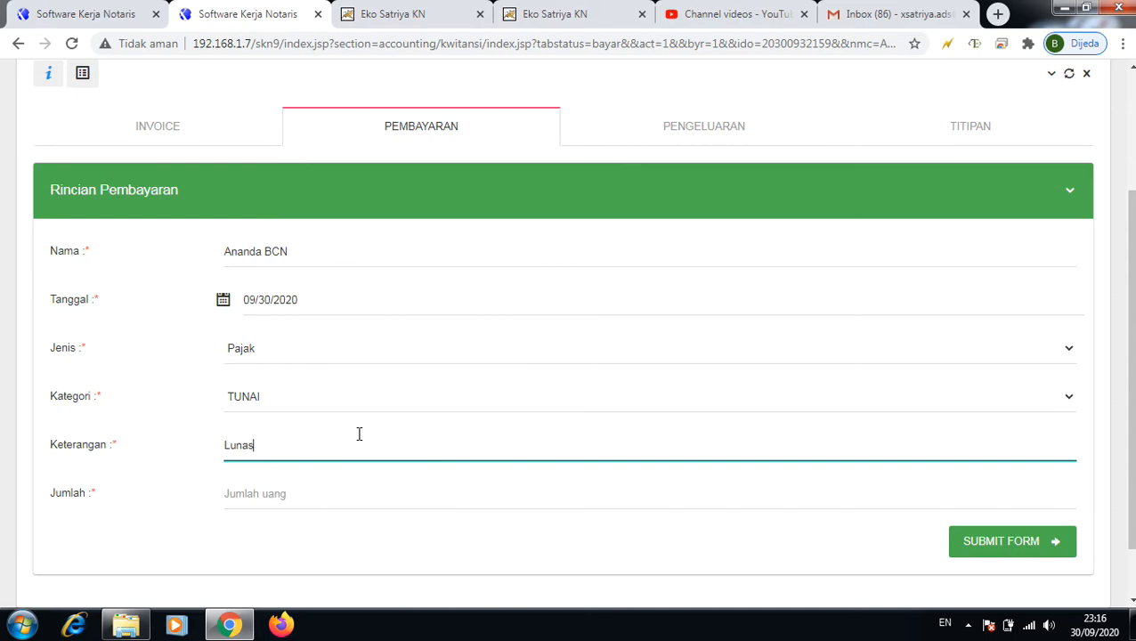
left_click(311, 495)
type("4000000")
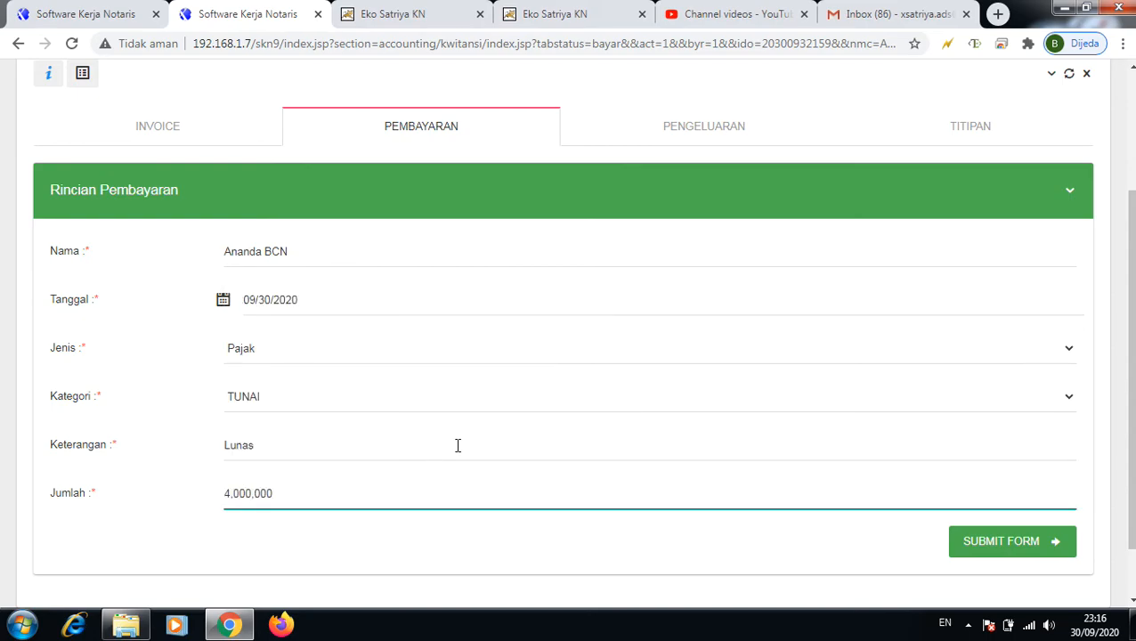
left_click(968, 543)
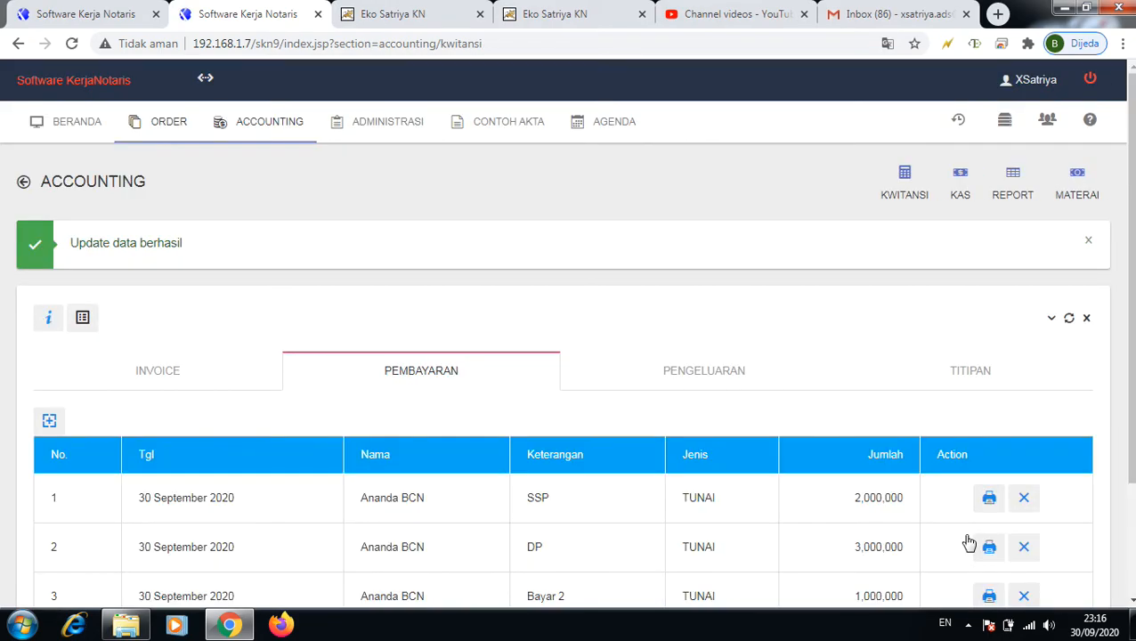
Step: Check the Status, Pembayaran and Kwitansi values in the order's data, and close the dialog
left_click(44, 321)
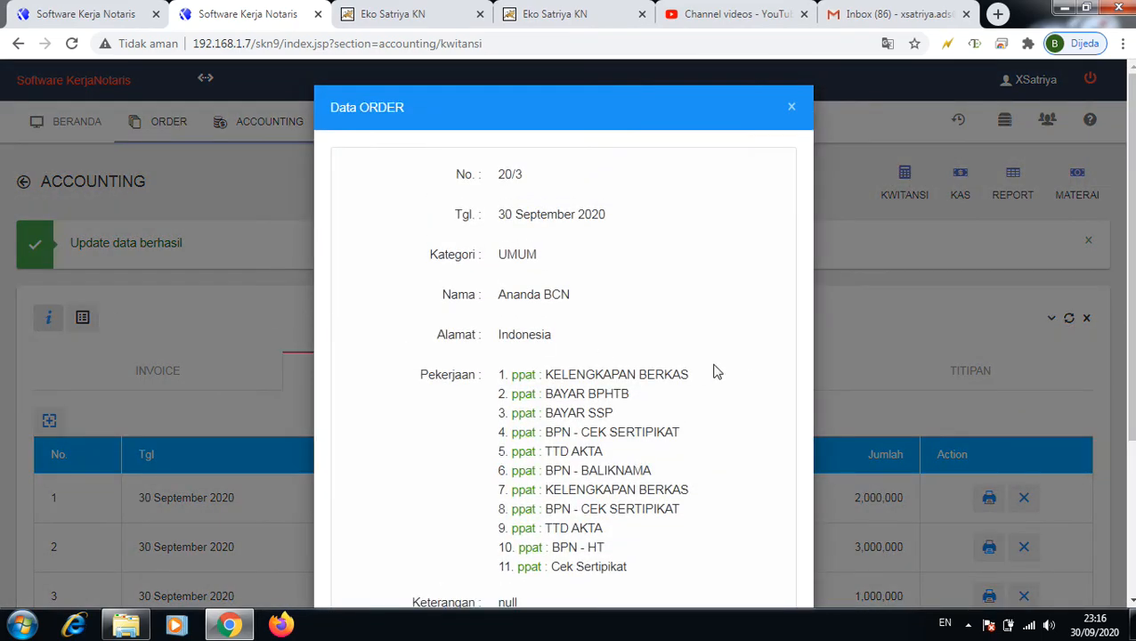
left_click_drag(1130, 182, 1132, 347)
left_click_drag(540, 532, 499, 530)
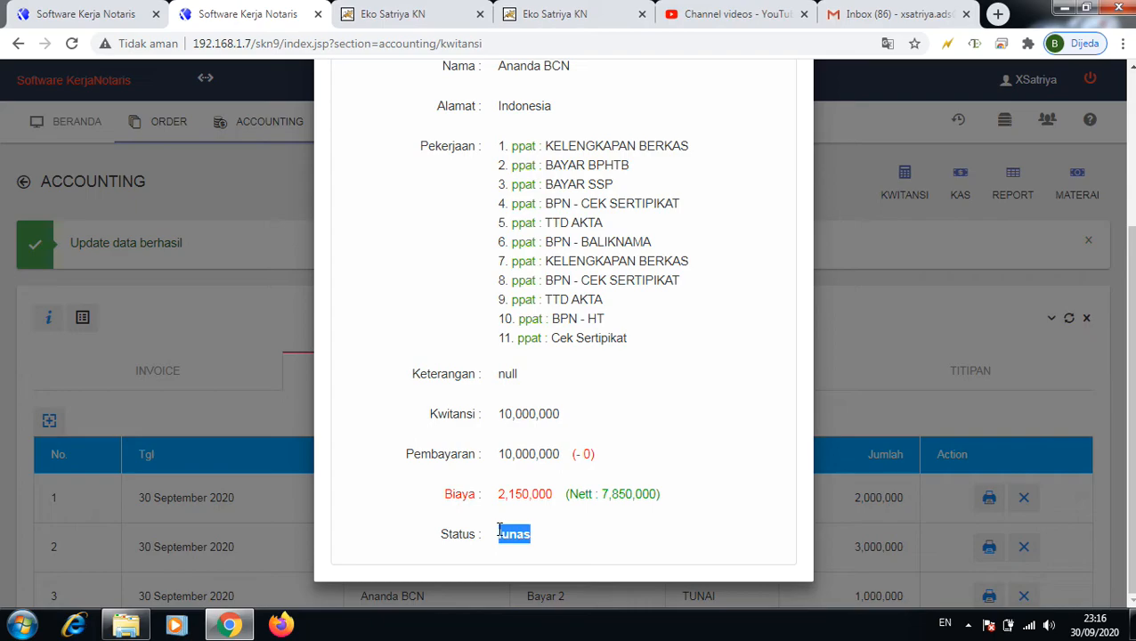
left_click(501, 454)
left_click_drag(499, 454, 560, 472)
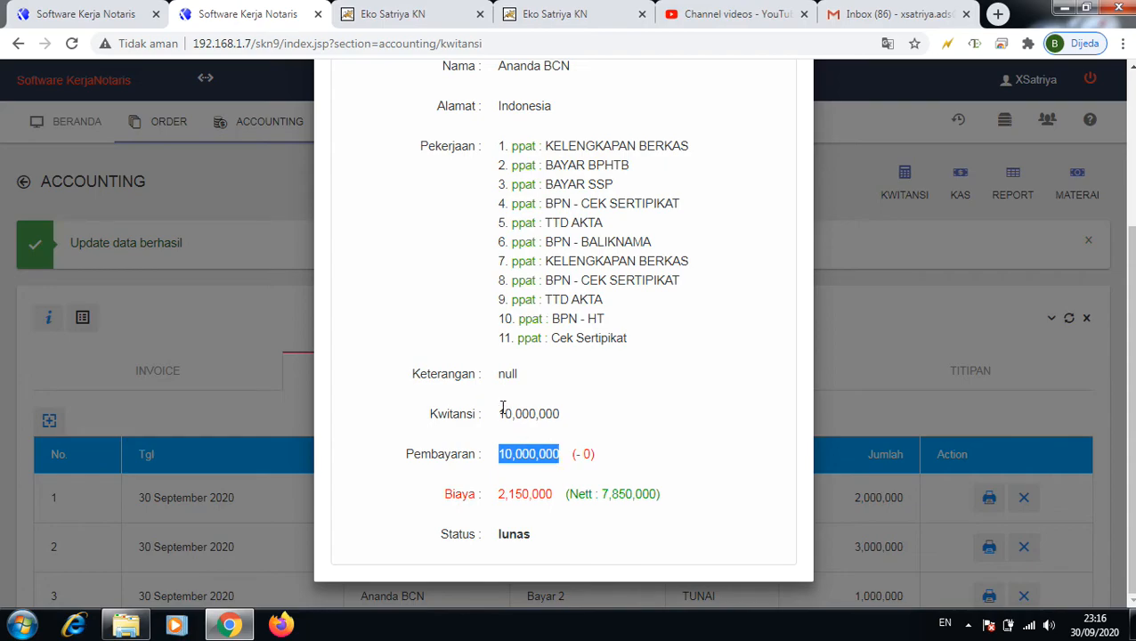
left_click_drag(499, 414, 560, 428)
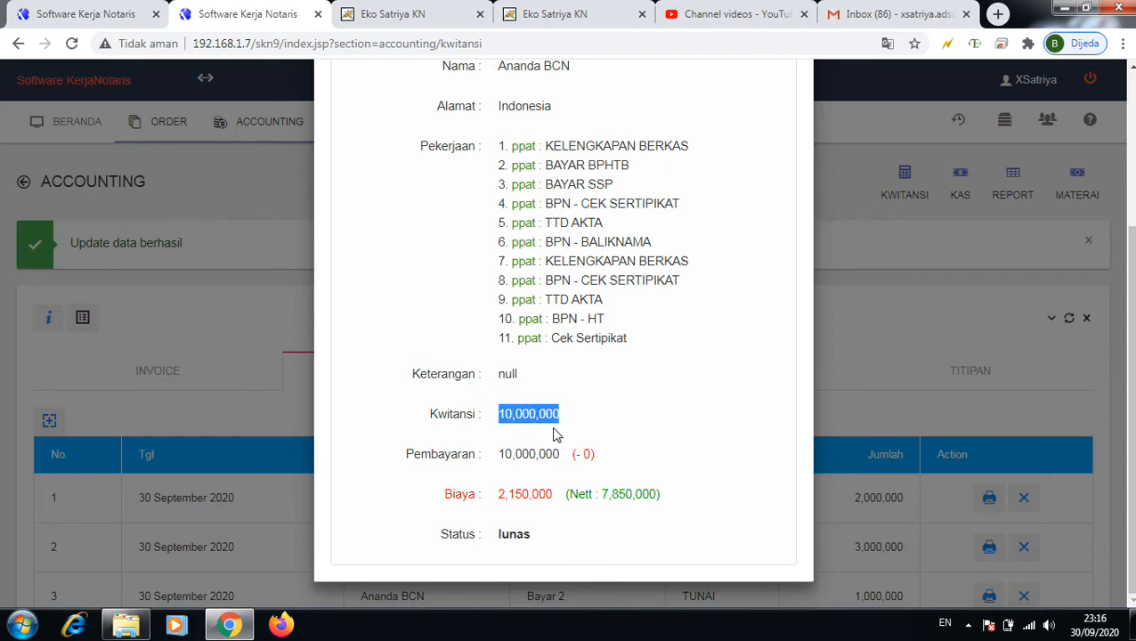
left_click(877, 340)
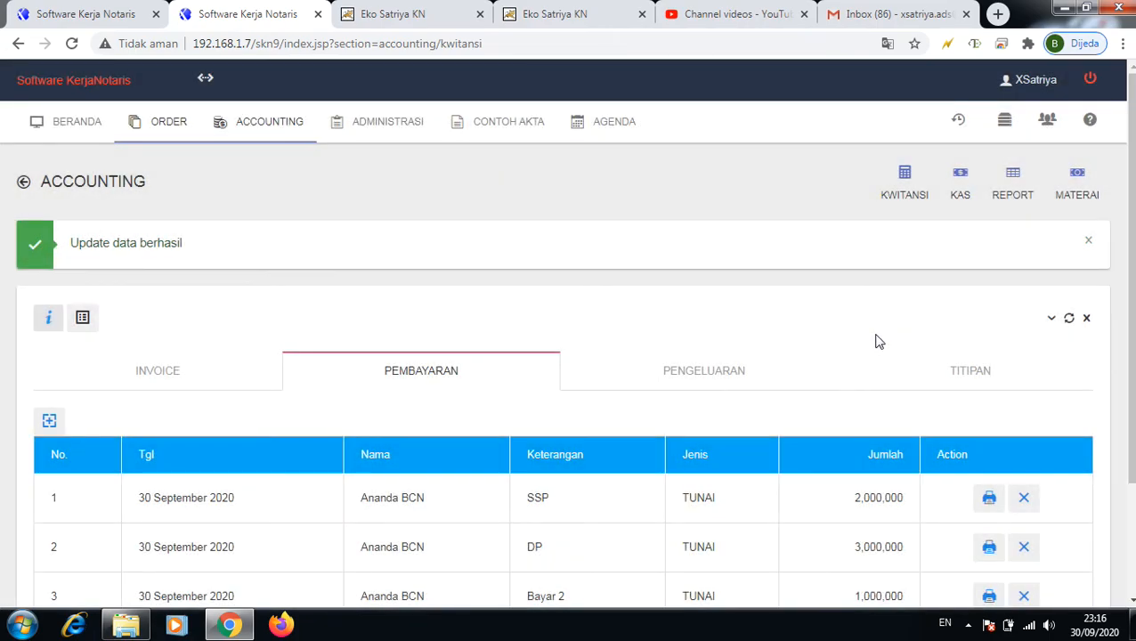
Step: Filter the Kwitansi order list by "umum" and by "bri"
left_click(904, 201)
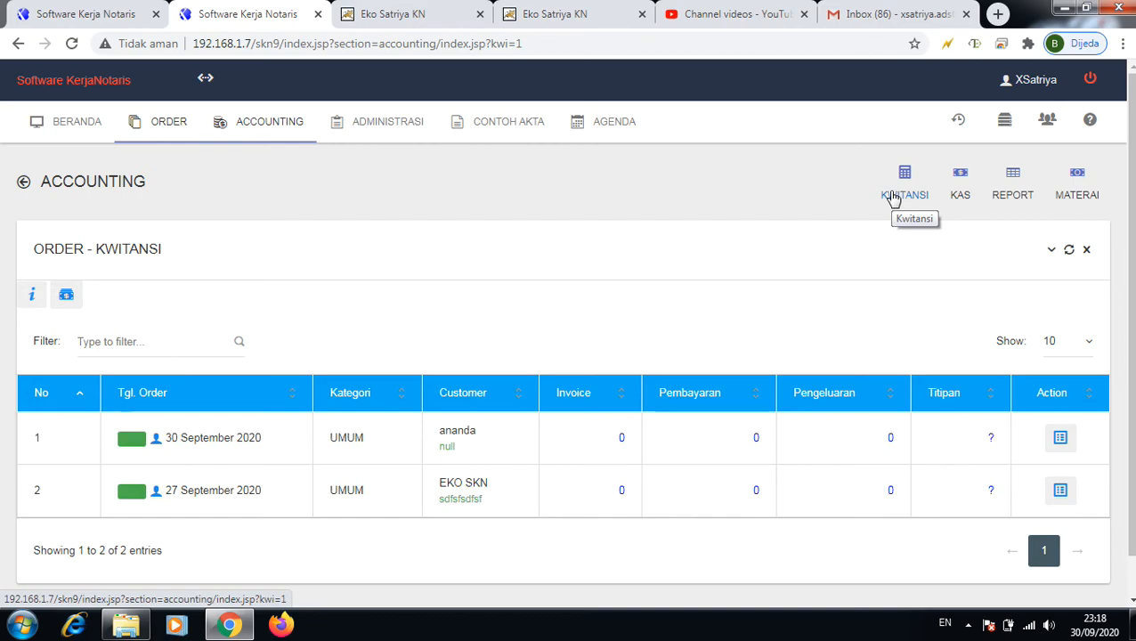
left_click(128, 341)
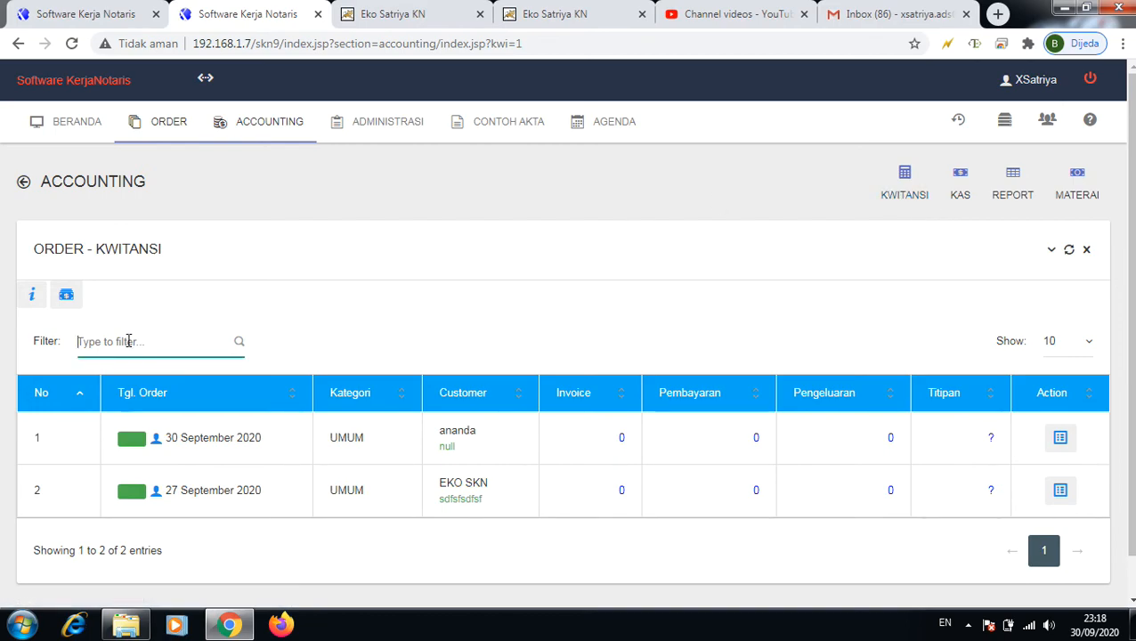
type("umum")
key("BackSpace")
key("BackSpace")
key("BackSpace")
key("BackSpace")
type("br")
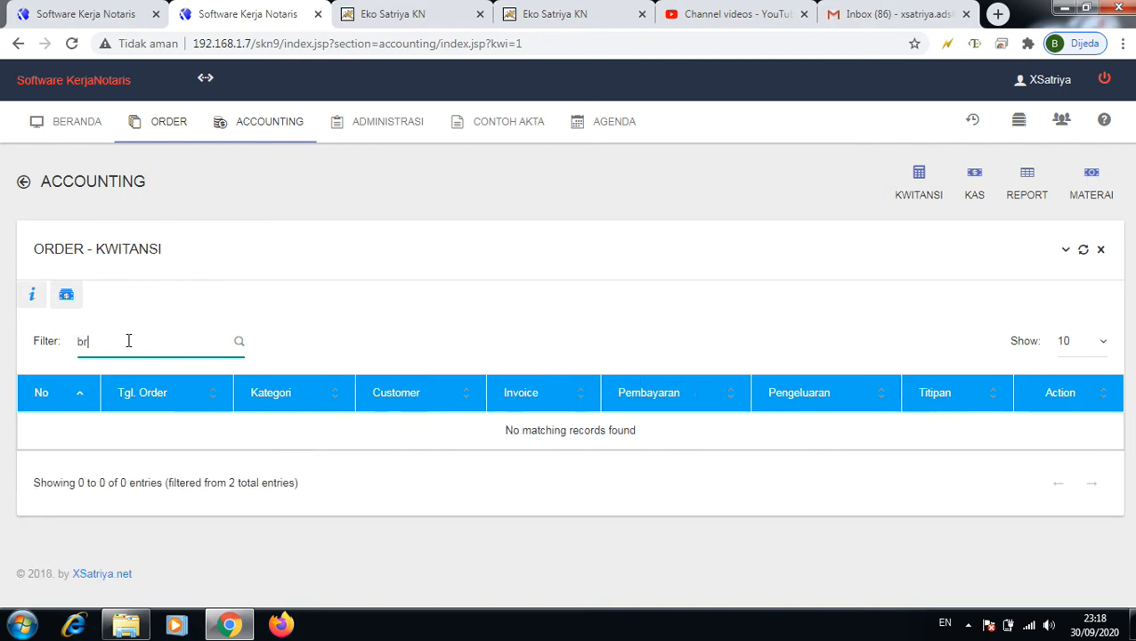
type("i")
Step: Search the accounting records for the customer's name
left_click(257, 135)
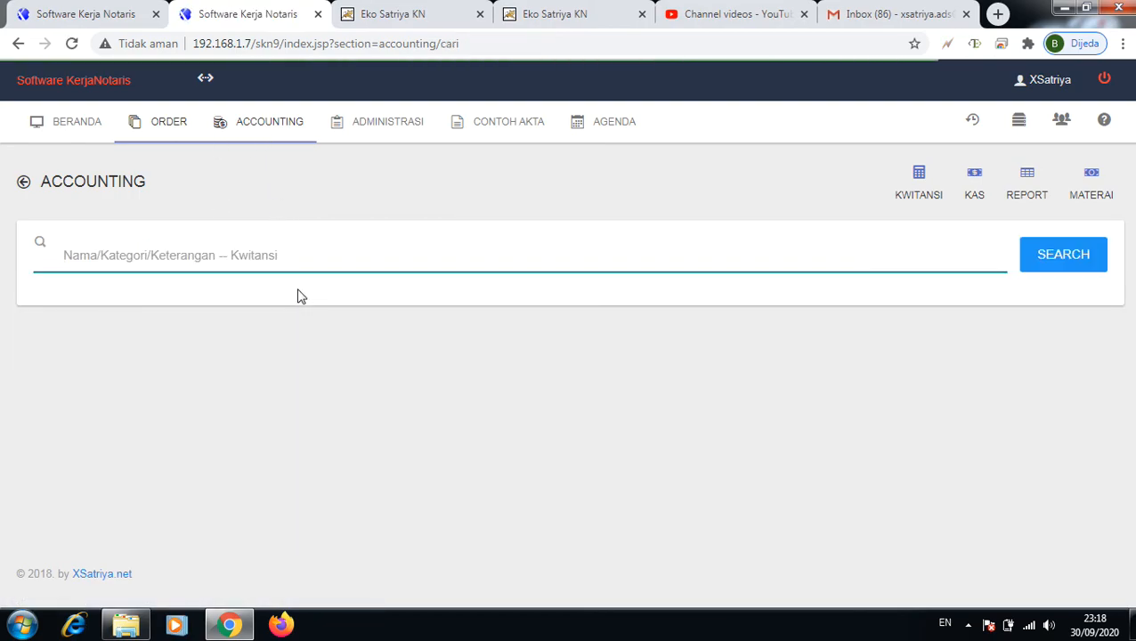
left_click(188, 257)
type("a")
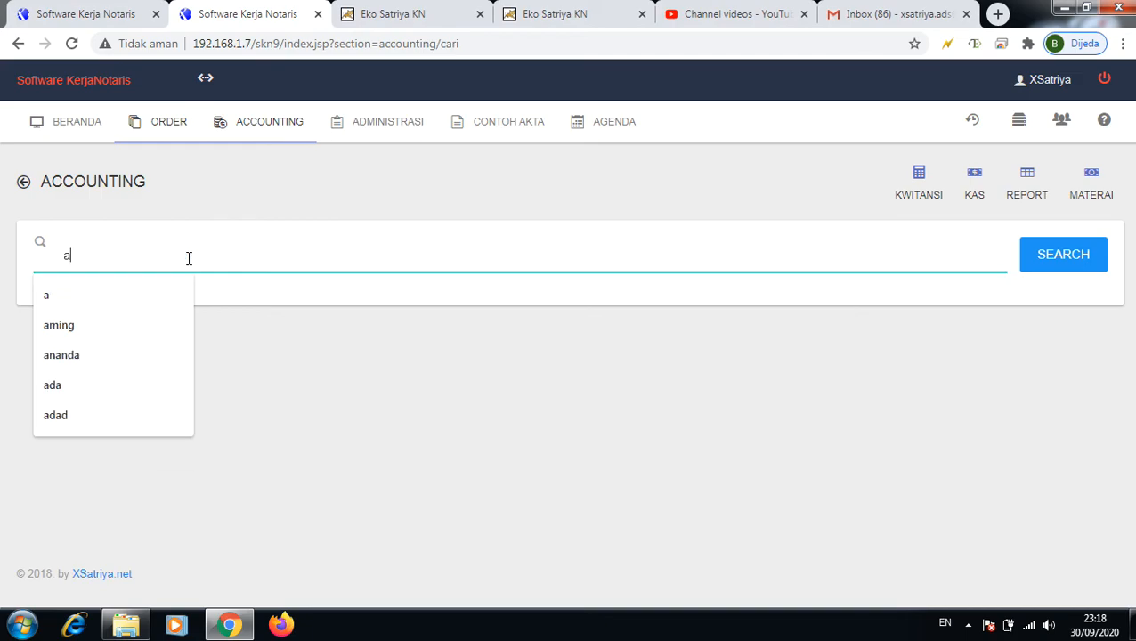
type("nanda")
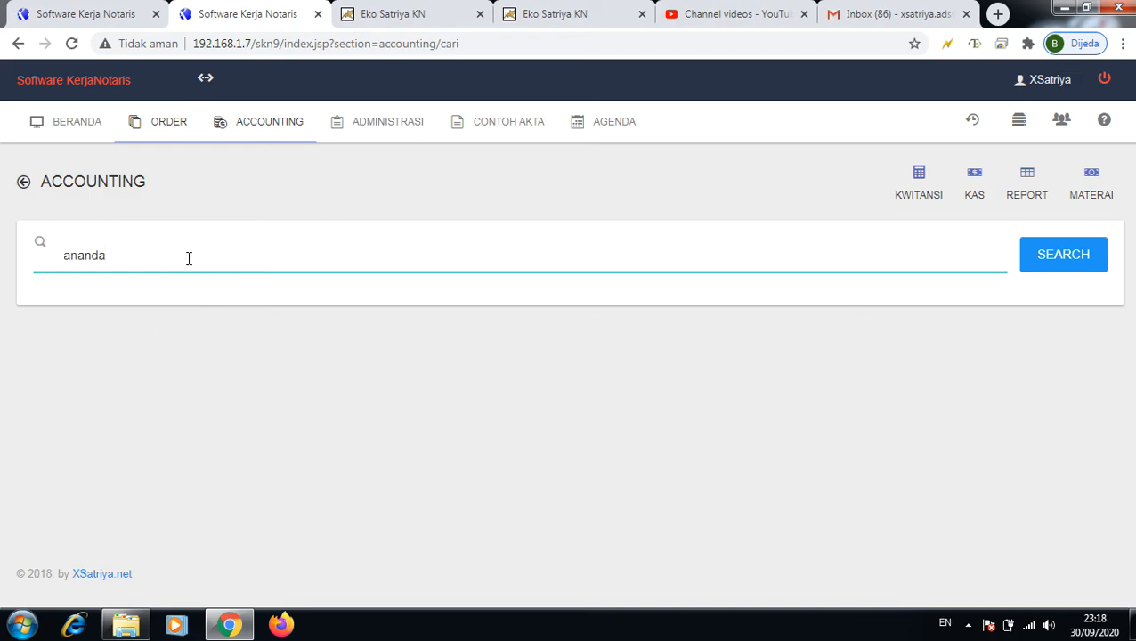
key("Return")
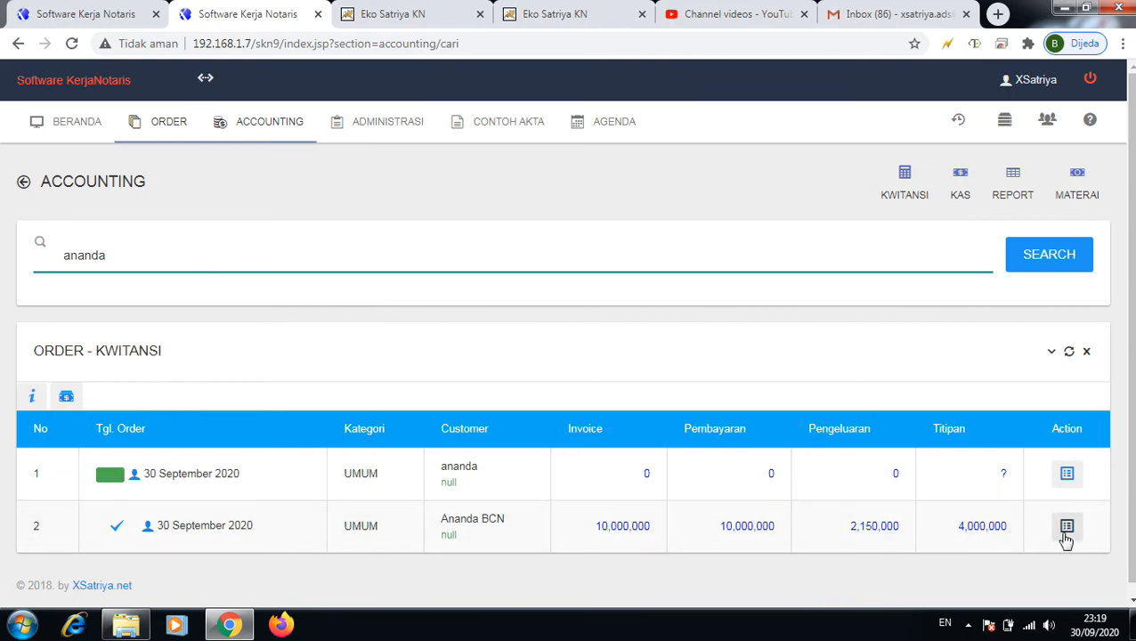
Step: Search the Kwitansi orders with category All, year 2020 and month September
left_click(908, 196)
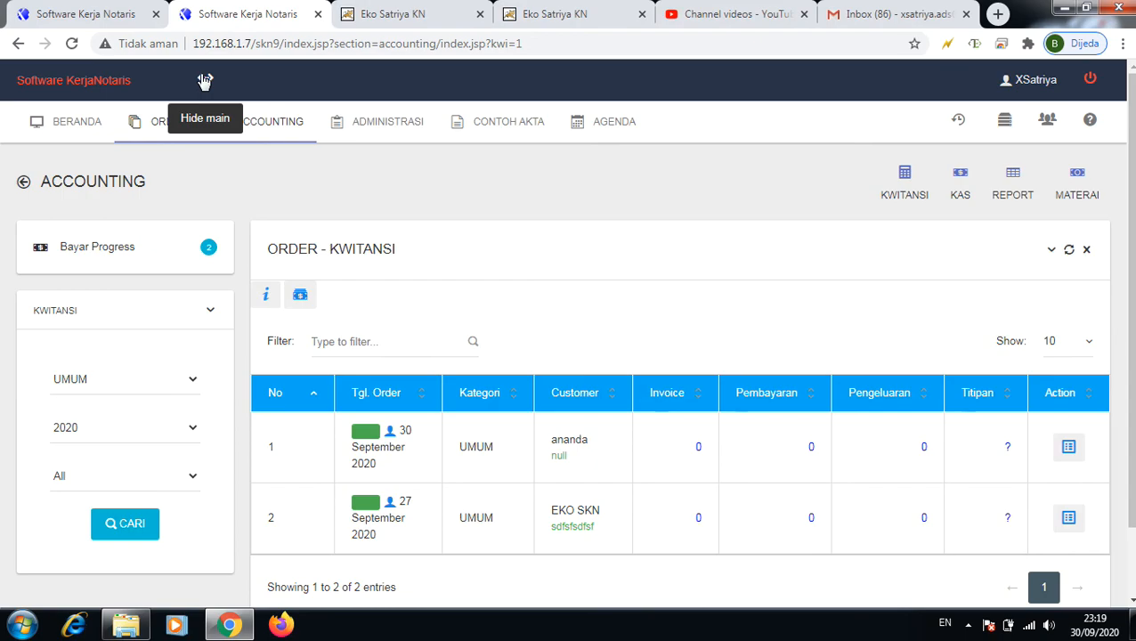
left_click(101, 379)
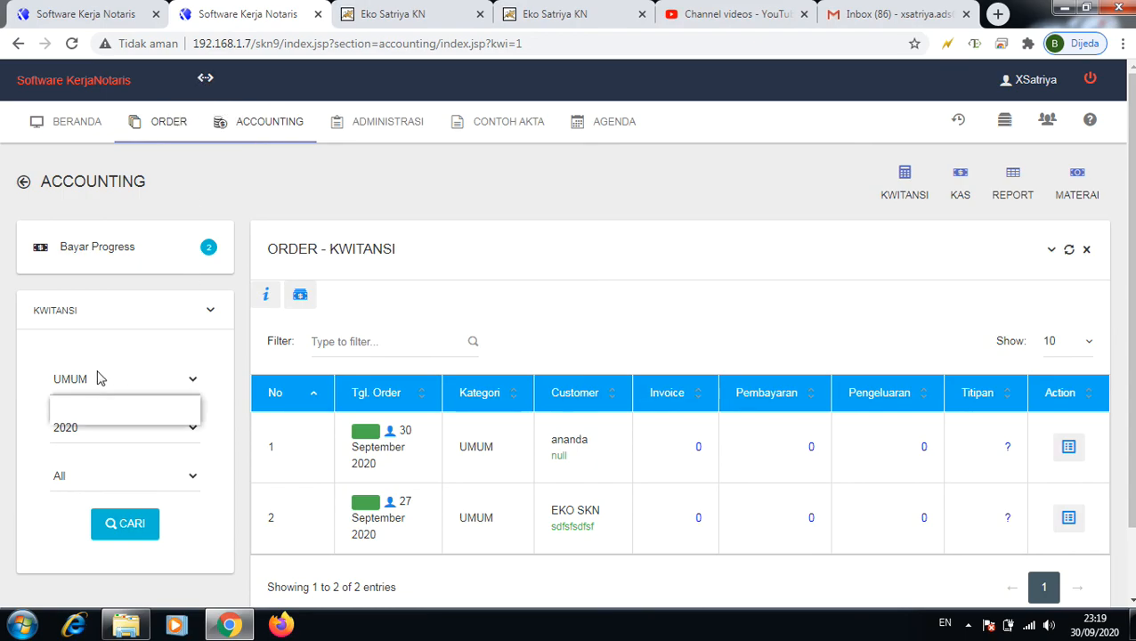
left_click(78, 419)
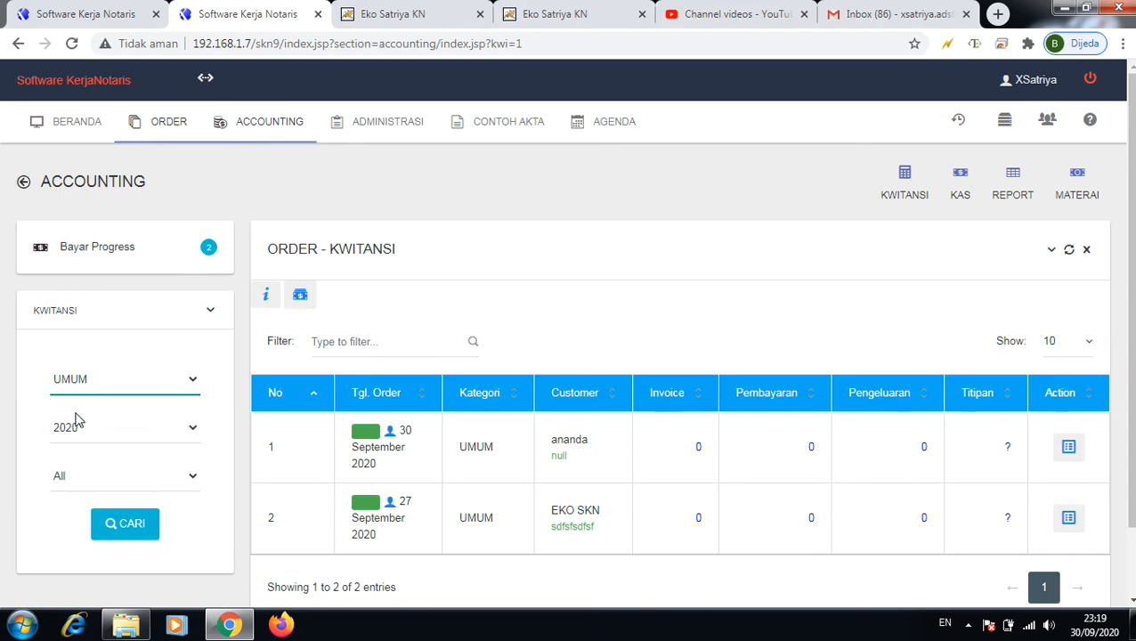
left_click(76, 385)
left_click(63, 406)
left_click(71, 429)
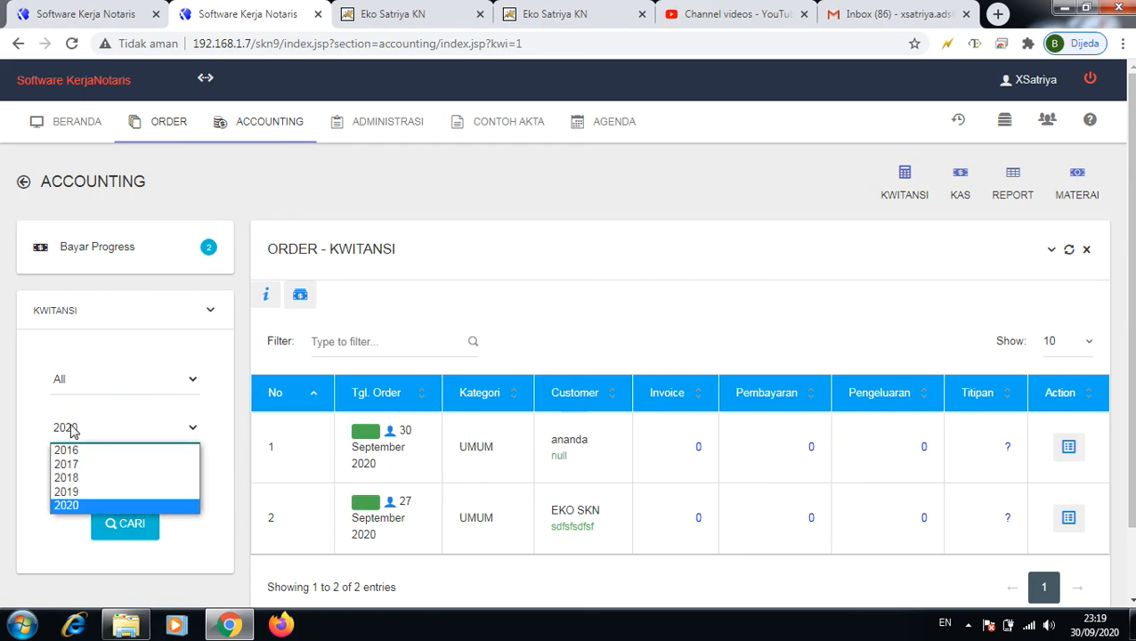
left_click(72, 429)
left_click(65, 477)
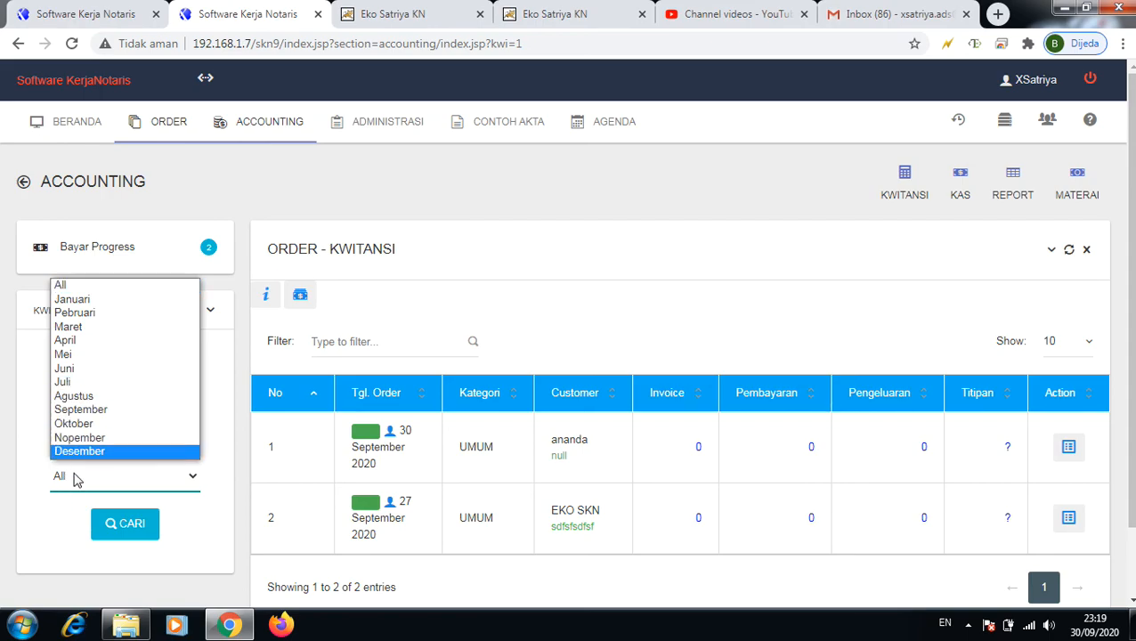
left_click(71, 411)
left_click(123, 529)
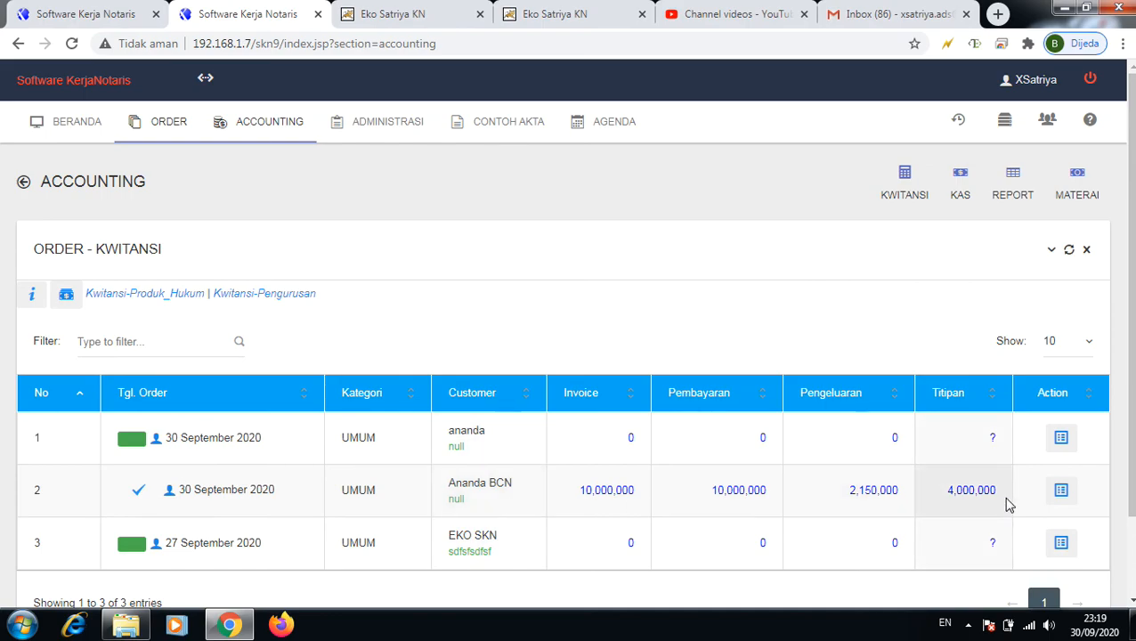
Step: Open the fully paid order and compare its Invoice, Pembayaran and Pengeluaran records
left_click(1062, 493)
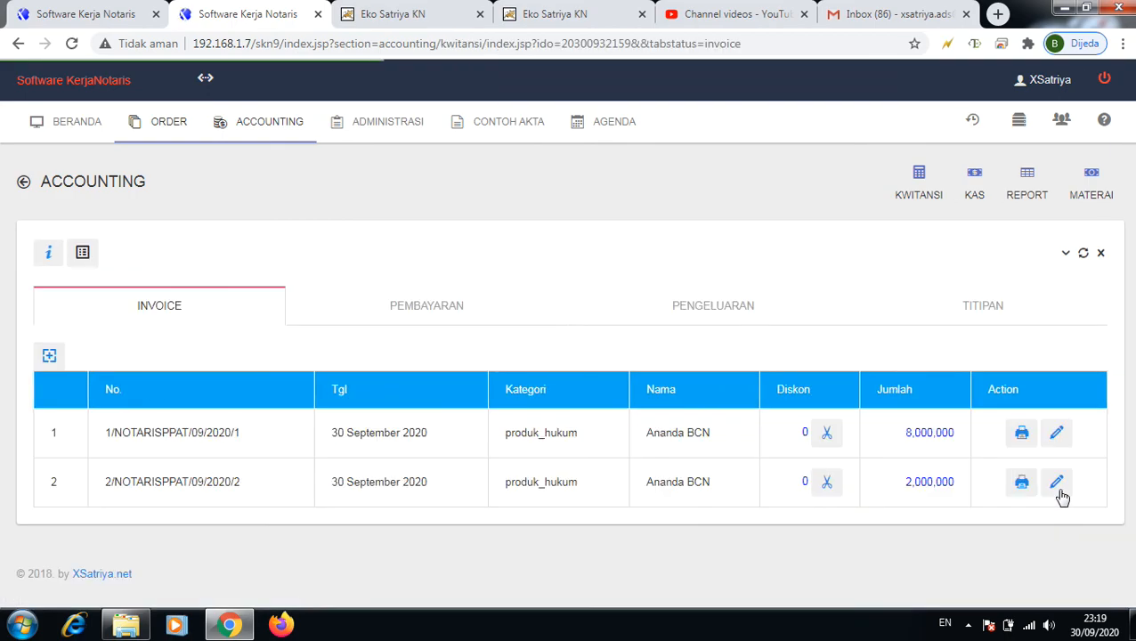
left_click(432, 311)
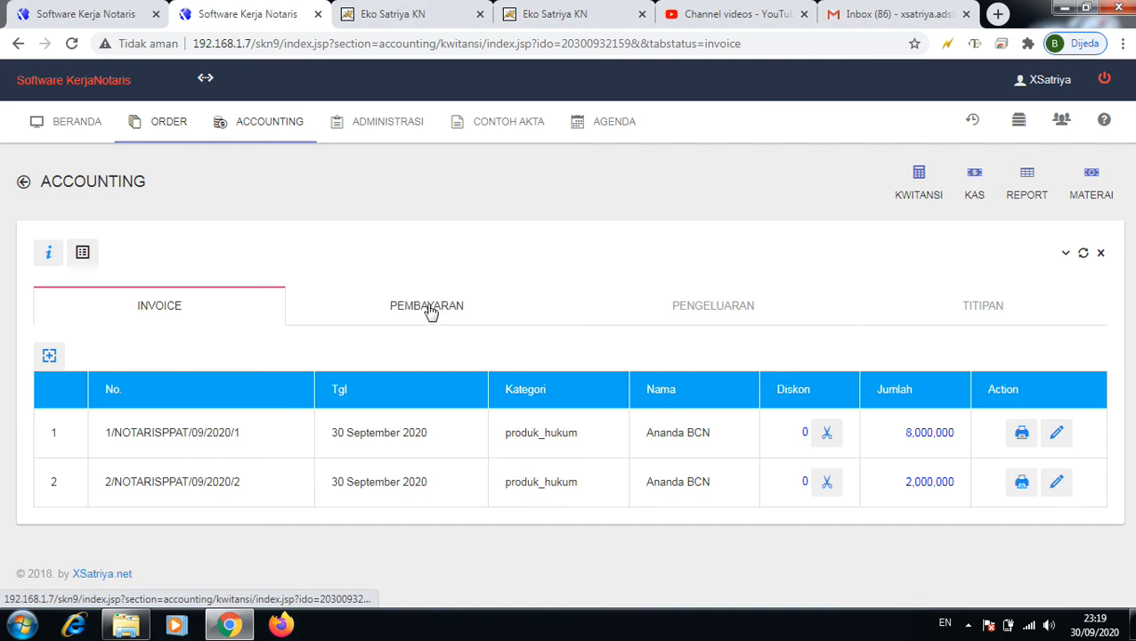
left_click(684, 315)
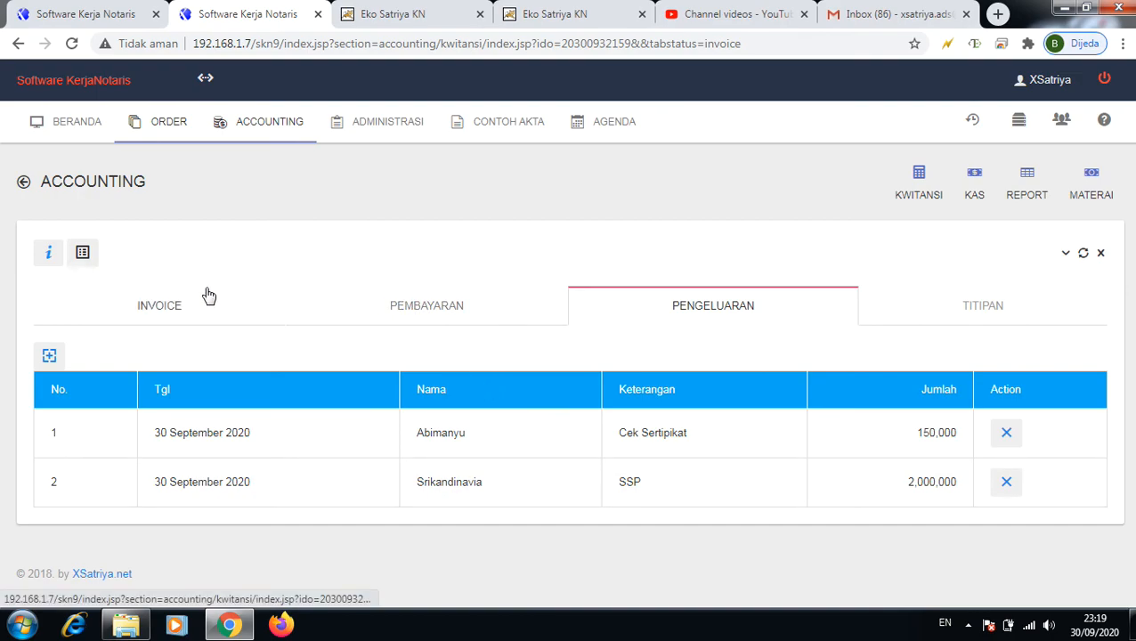
left_click(174, 310)
left_click(426, 311)
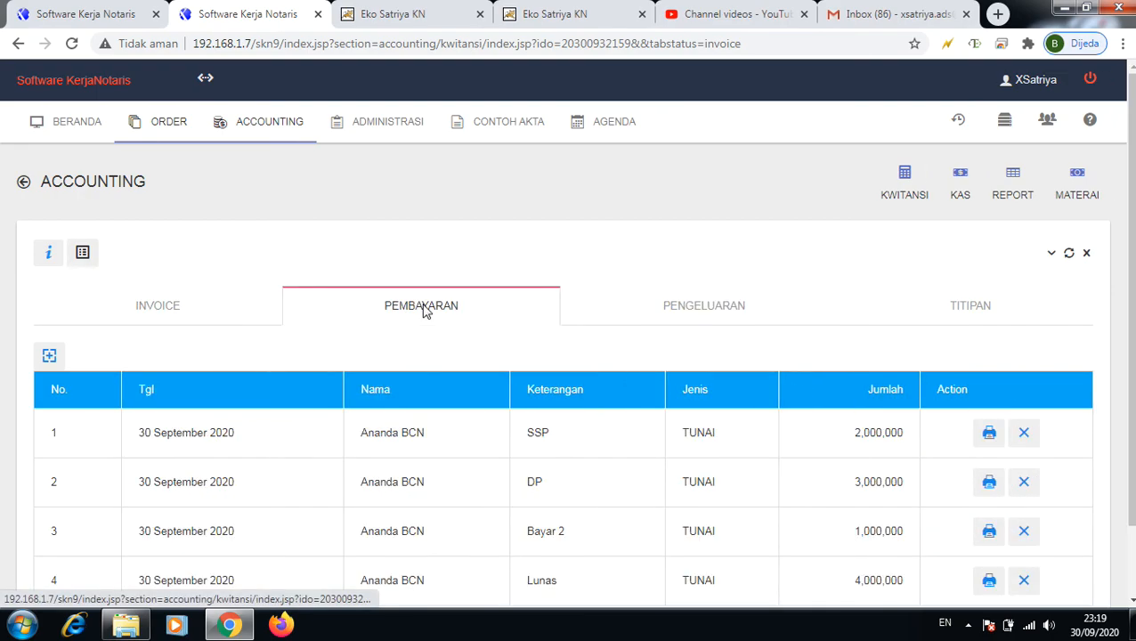
left_click(714, 307)
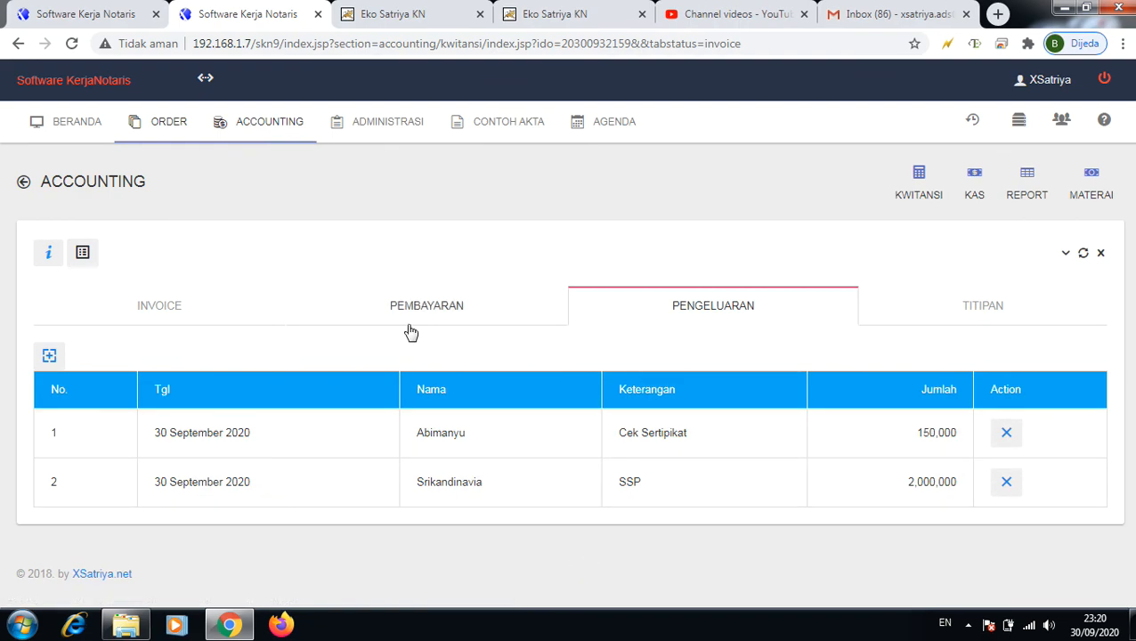
left_click(183, 303)
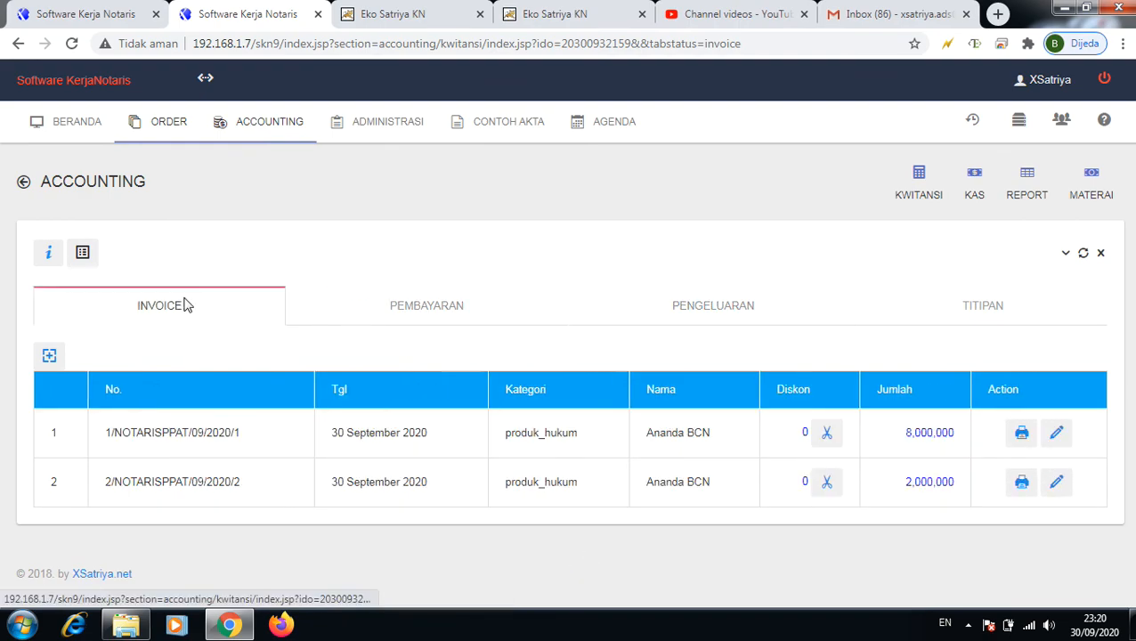
left_click(431, 305)
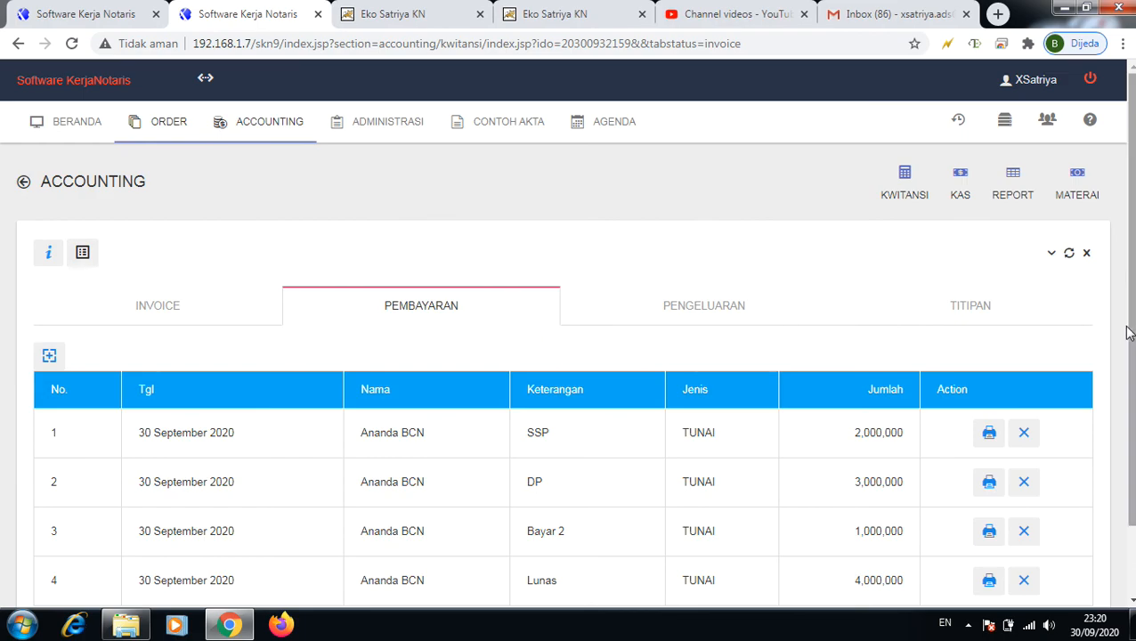
mouse_move(1133, 313)
left_mouse_down()
mouse_move(1126, 381)
mouse_move(1126, 324)
left_mouse_up()
Step: Return to the Kwitansi list, go to the Beranda home page and log out
left_click(905, 178)
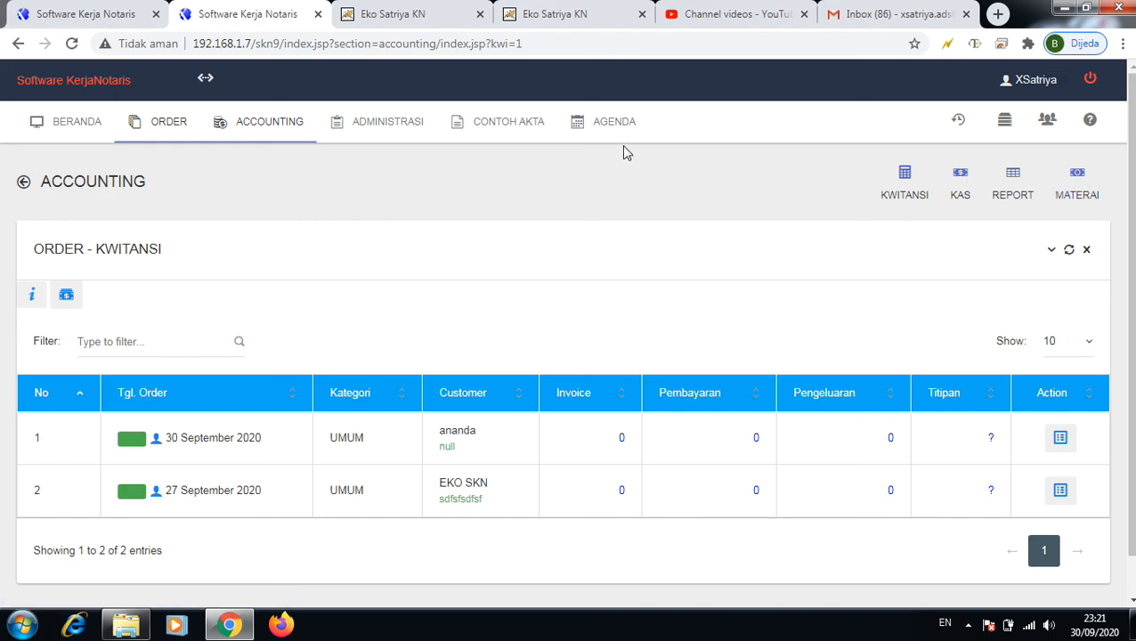
left_click(61, 122)
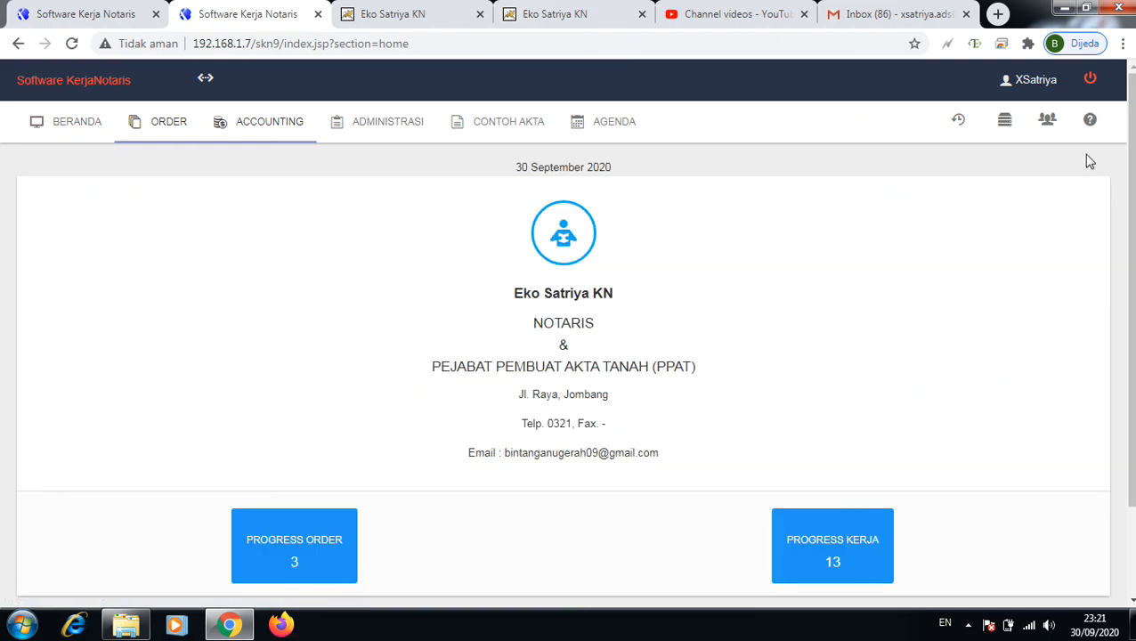
left_click(1090, 79)
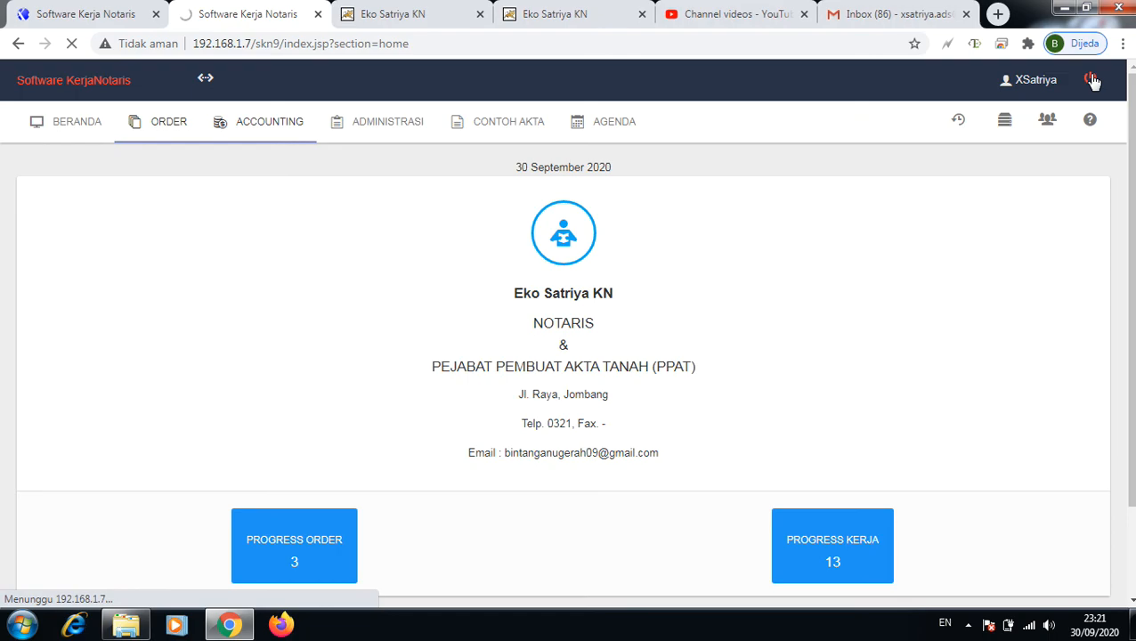